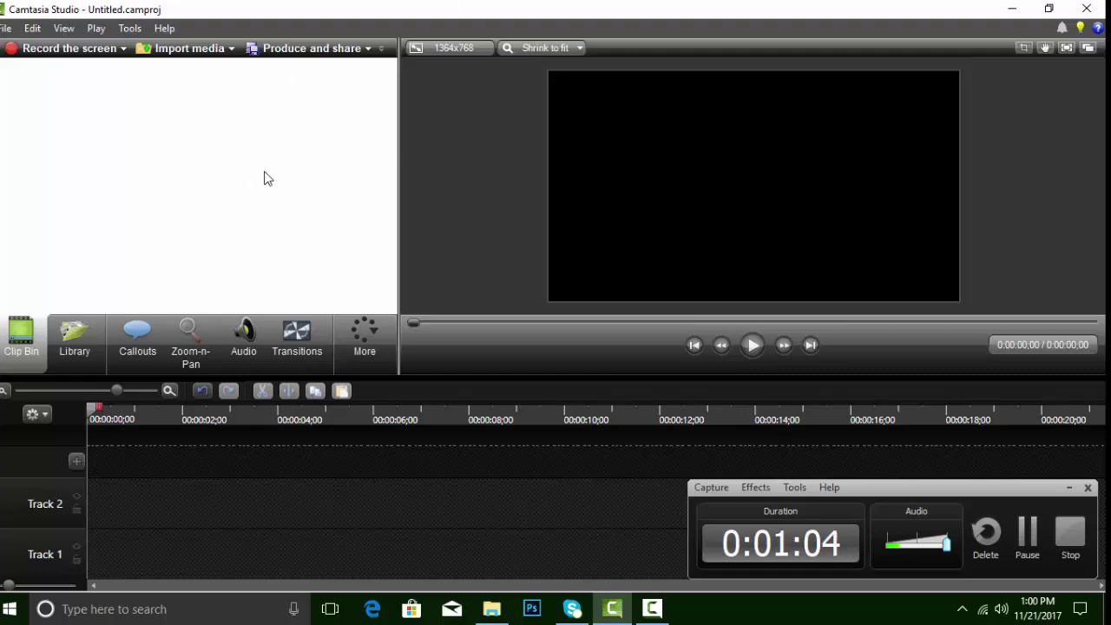
- Import the capture-1 recording from the Desktop and place it at the start of the timeline
{"action": "left_click", "coordinate": [187, 50]}
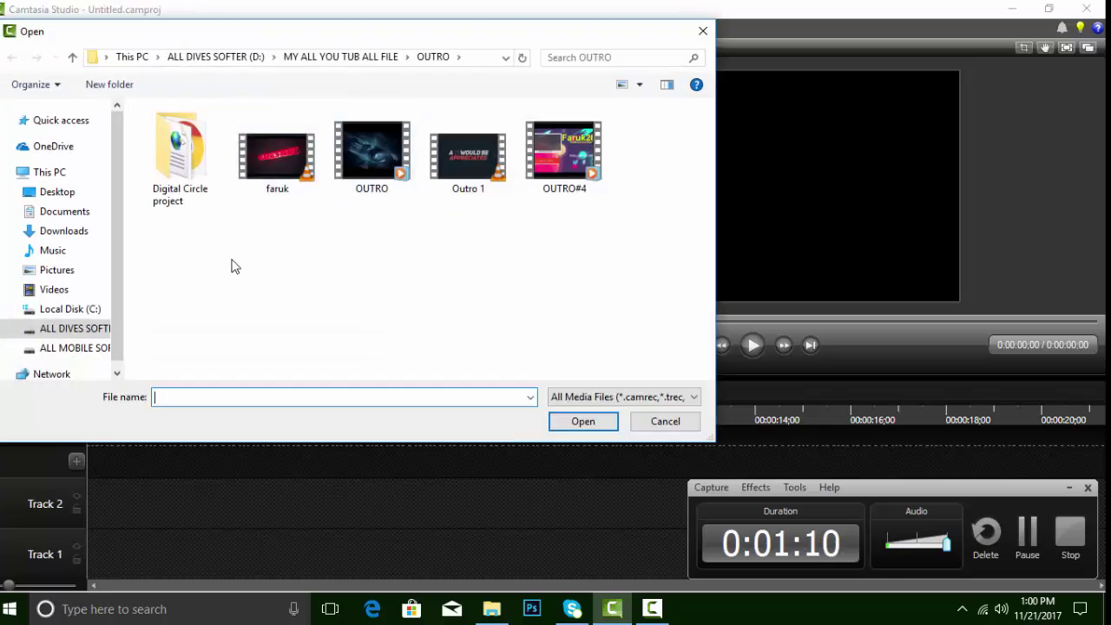
{"action": "left_click", "coordinate": [62, 193]}
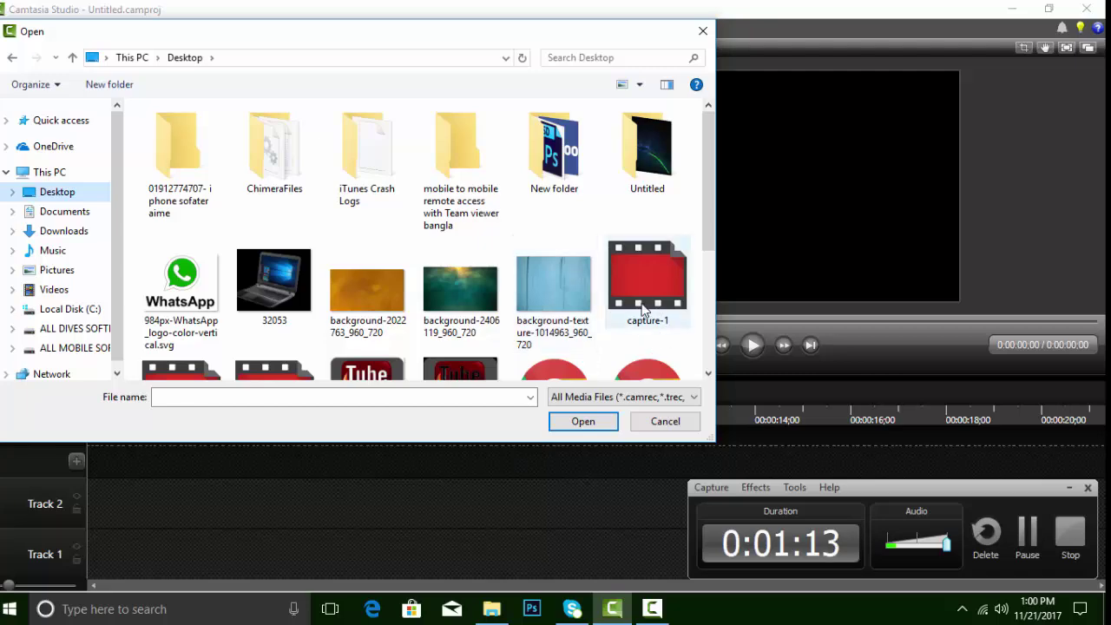
{"action": "scroll", "coordinate": [711, 240], "scroll_direction": "down", "scroll_amount": 3}
{"action": "double_click", "coordinate": [656, 213]}
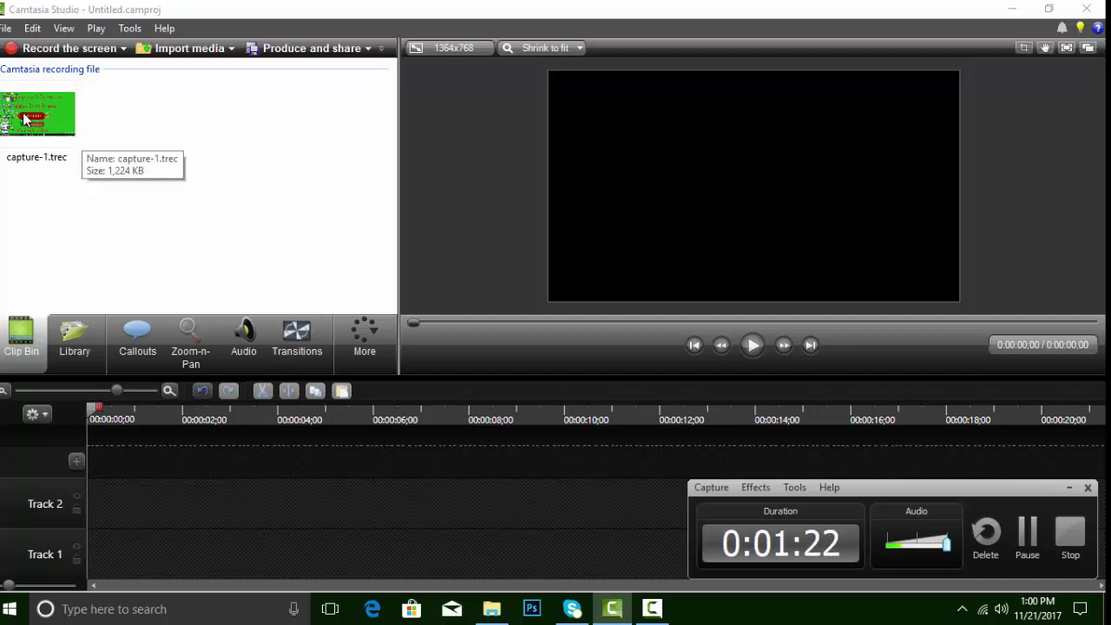
{"action": "left_click_drag", "start_coordinate": [24, 120], "coordinate": [110, 284]}
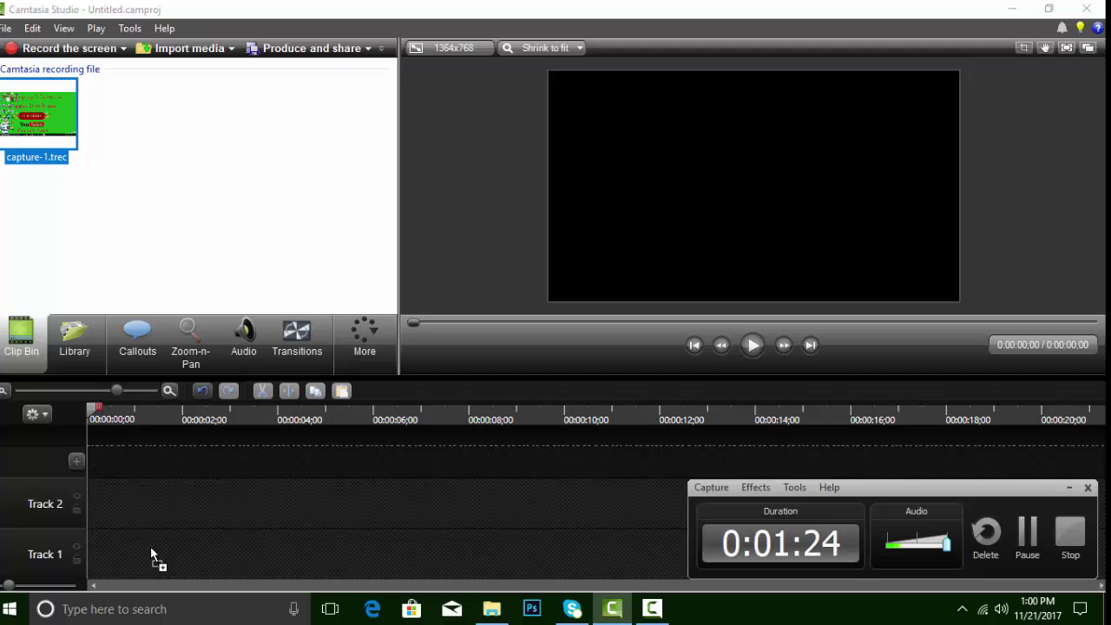
{"action": "left_click_drag", "start_coordinate": [150, 546], "coordinate": [150, 546]}
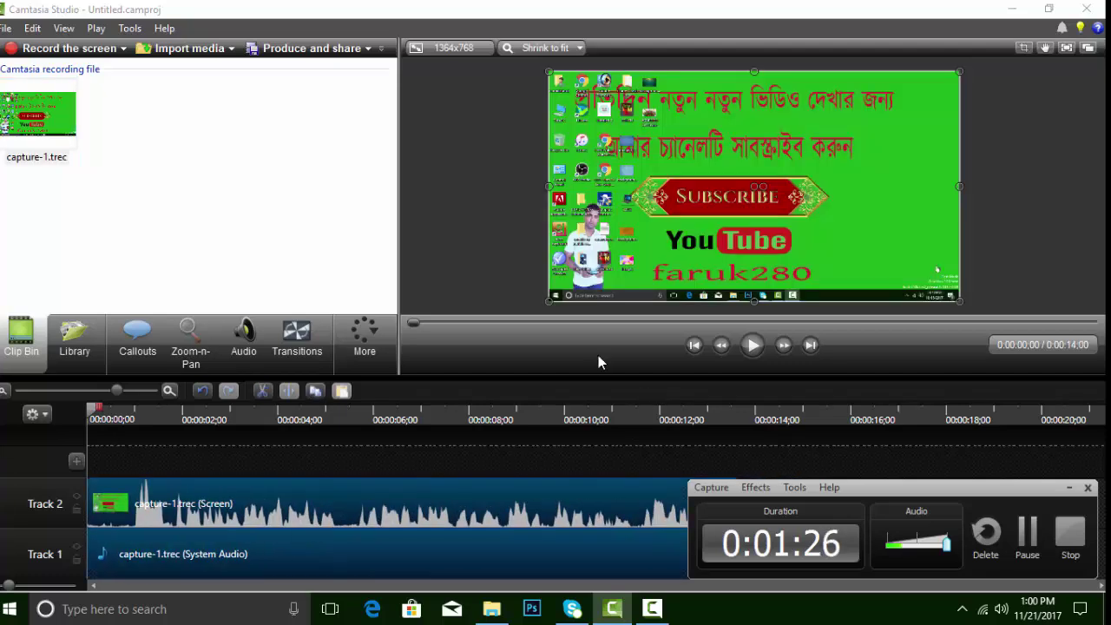
- Play a short stretch of the capture-1 recording in the preview and pause it
{"action": "left_click", "coordinate": [753, 346]}
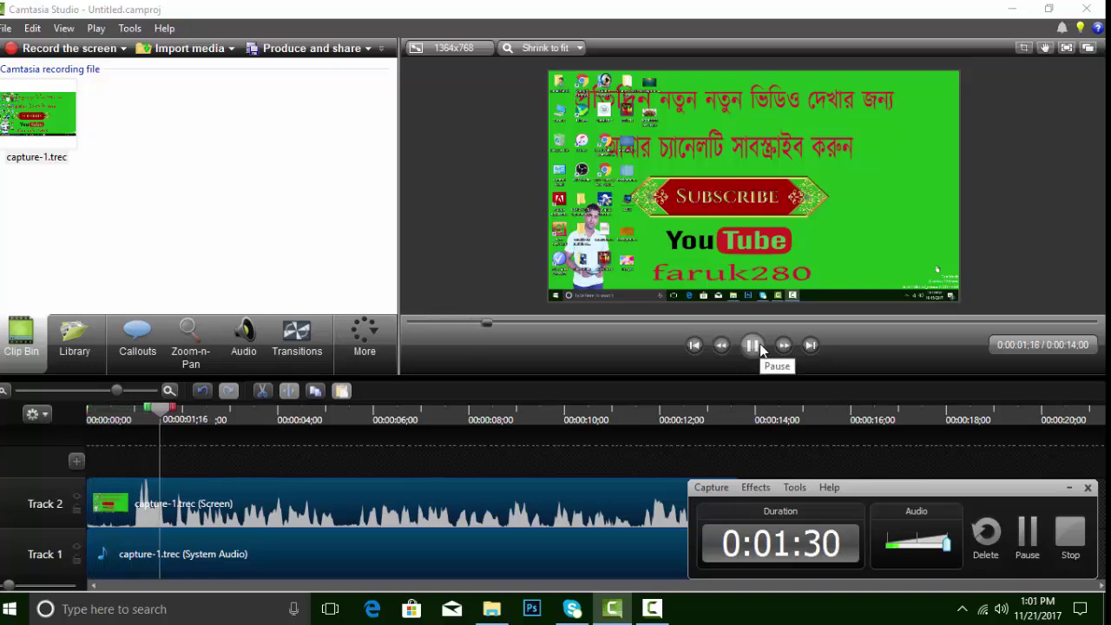
{"action": "left_click", "coordinate": [755, 347]}
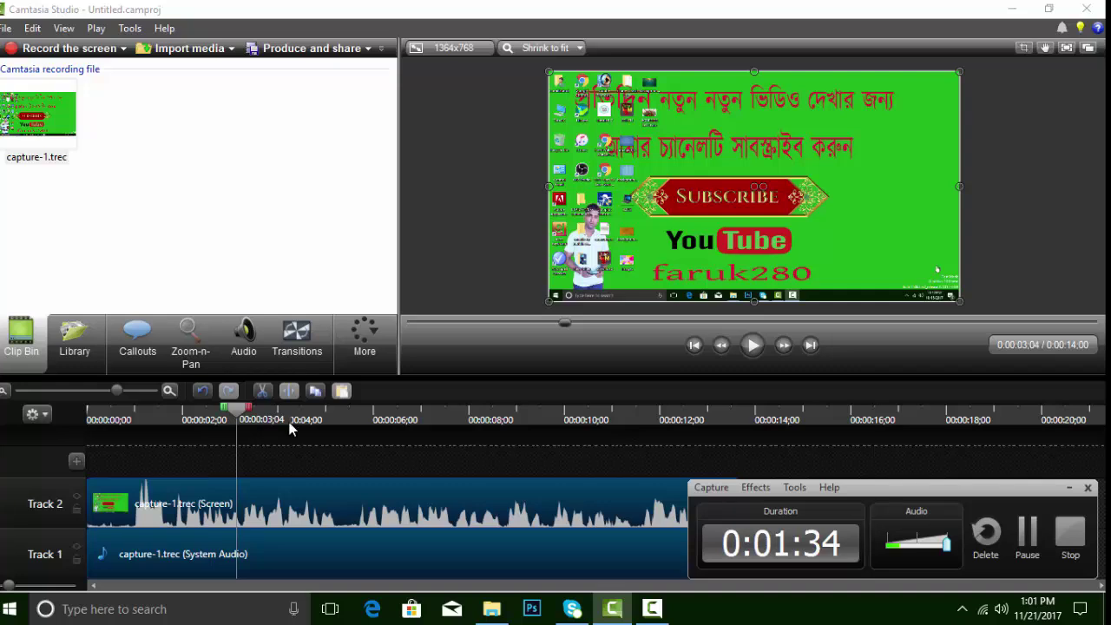
{"action": "mouse_move", "coordinate": [879, 481]}
{"action": "left_mouse_down"}
{"action": "mouse_move", "coordinate": [897, 484]}
{"action": "mouse_move", "coordinate": [877, 494]}
{"action": "left_mouse_up"}
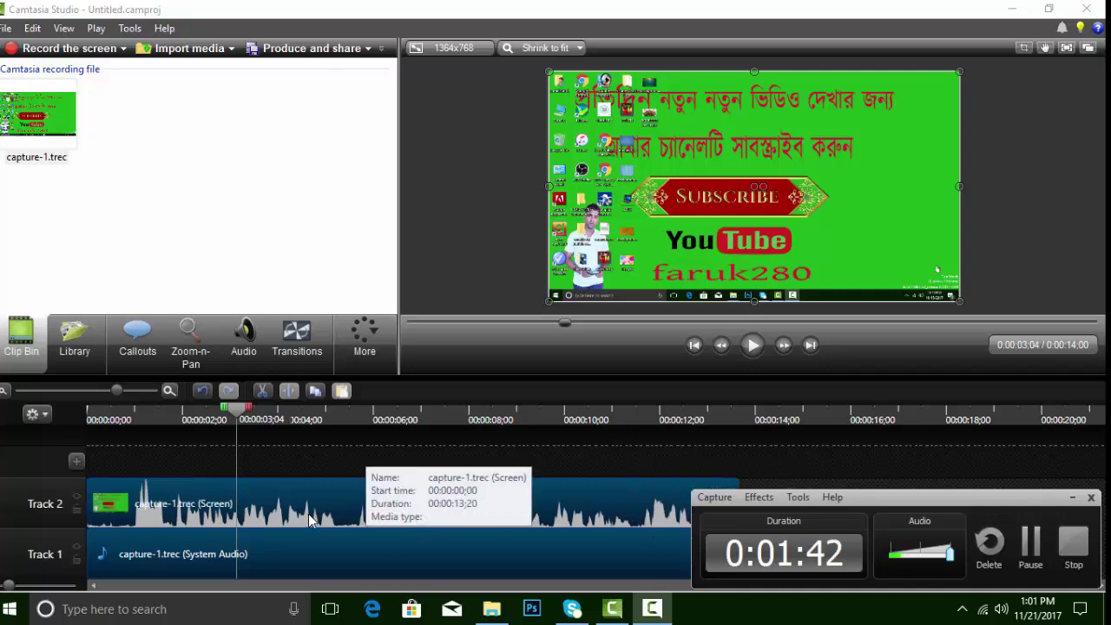
- Shift the capture-1 clips and the playhead to 0:00:00;20 on the timeline
{"action": "left_click_drag", "start_coordinate": [338, 520], "coordinate": [370, 520]}
{"action": "left_click_drag", "start_coordinate": [241, 419], "coordinate": [124, 421]}
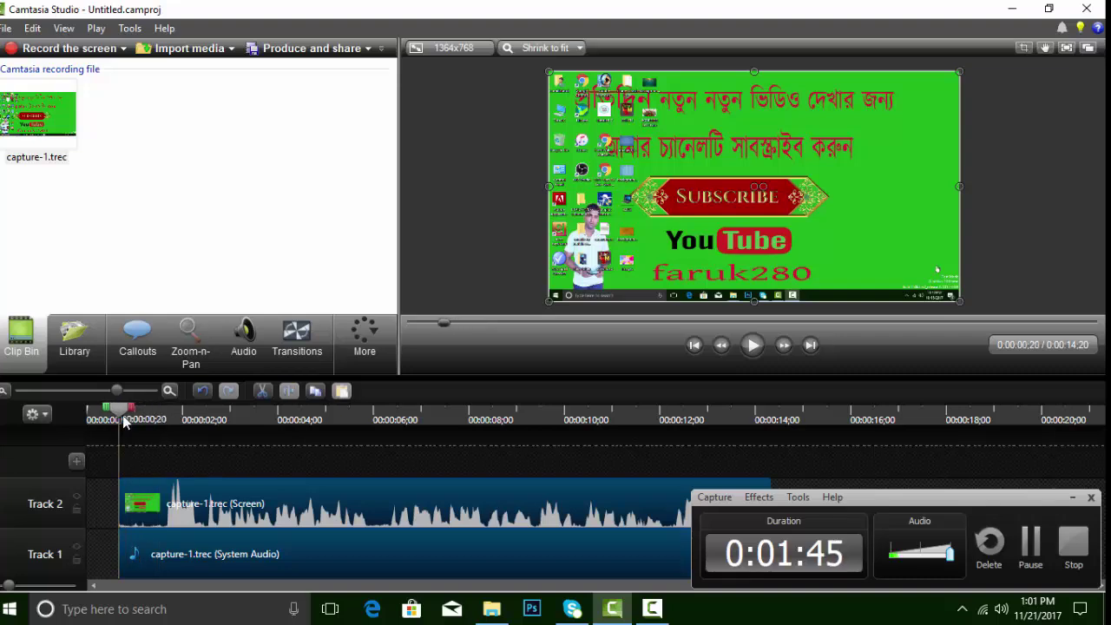
{"action": "left_click", "coordinate": [69, 346]}
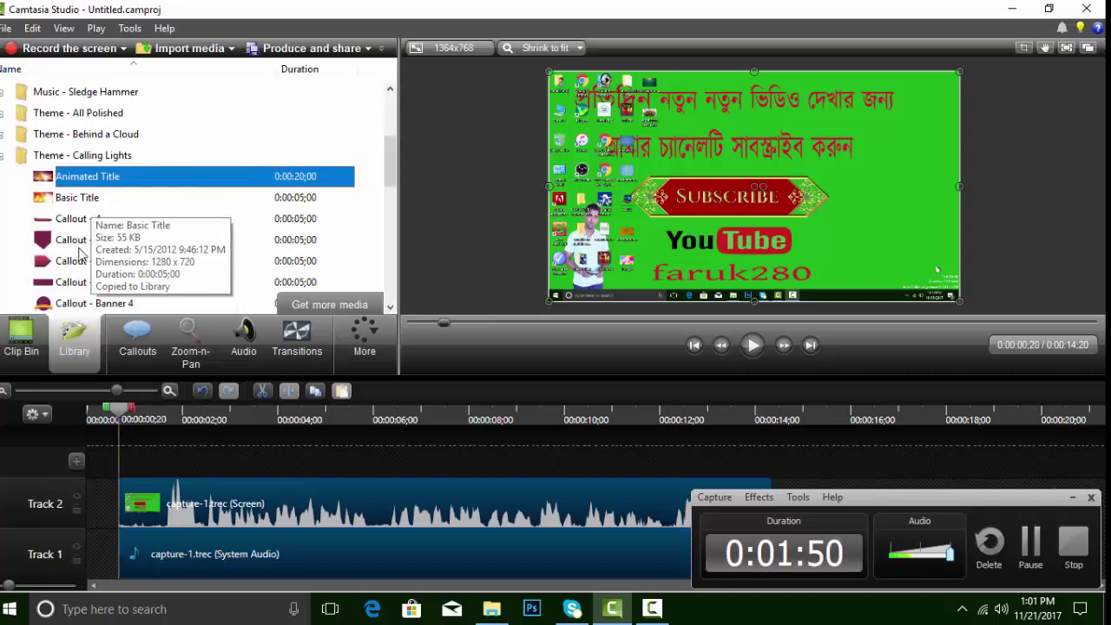
{"action": "left_click", "coordinate": [22, 345]}
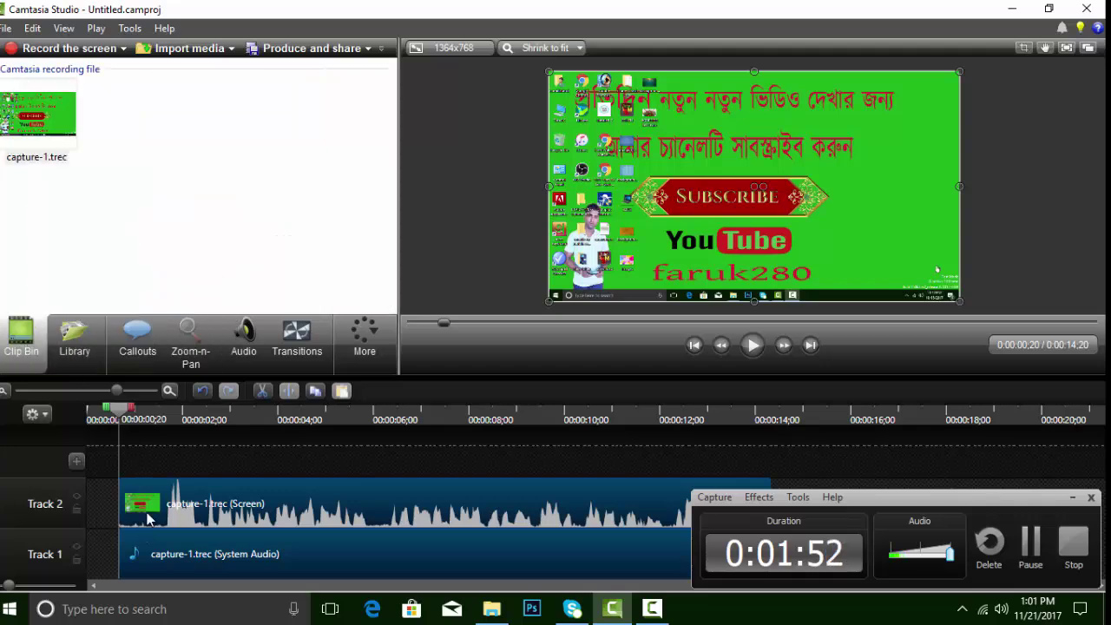
- Import the Butterfly Project video from its subfolder within MY ALL INTO VIDEO on the D: drive
{"action": "left_click", "coordinate": [223, 50]}
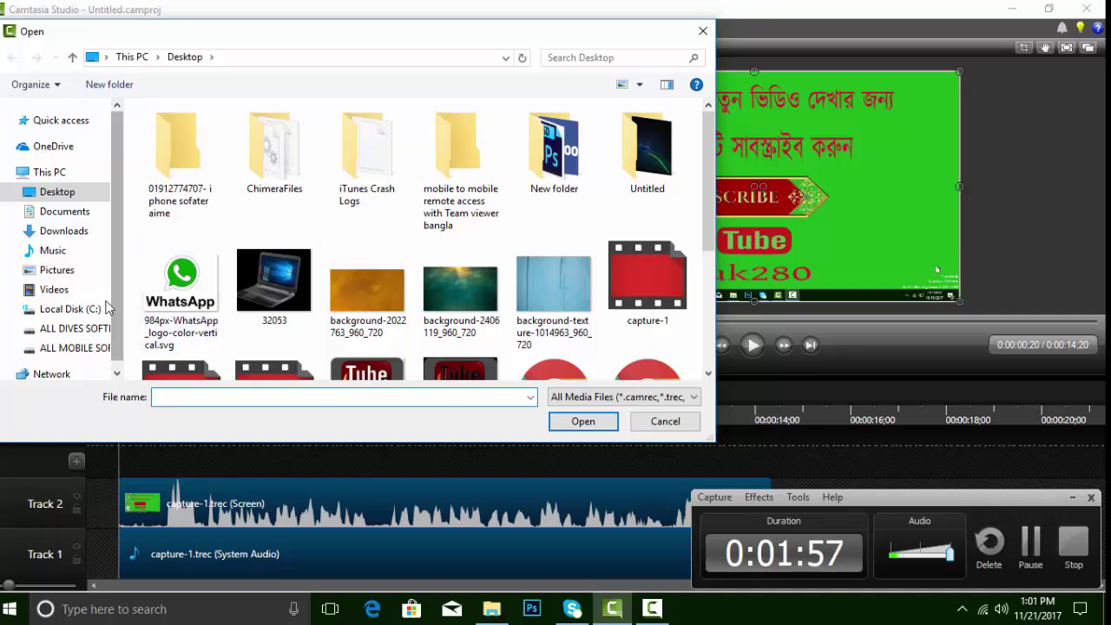
{"action": "left_click", "coordinate": [69, 328]}
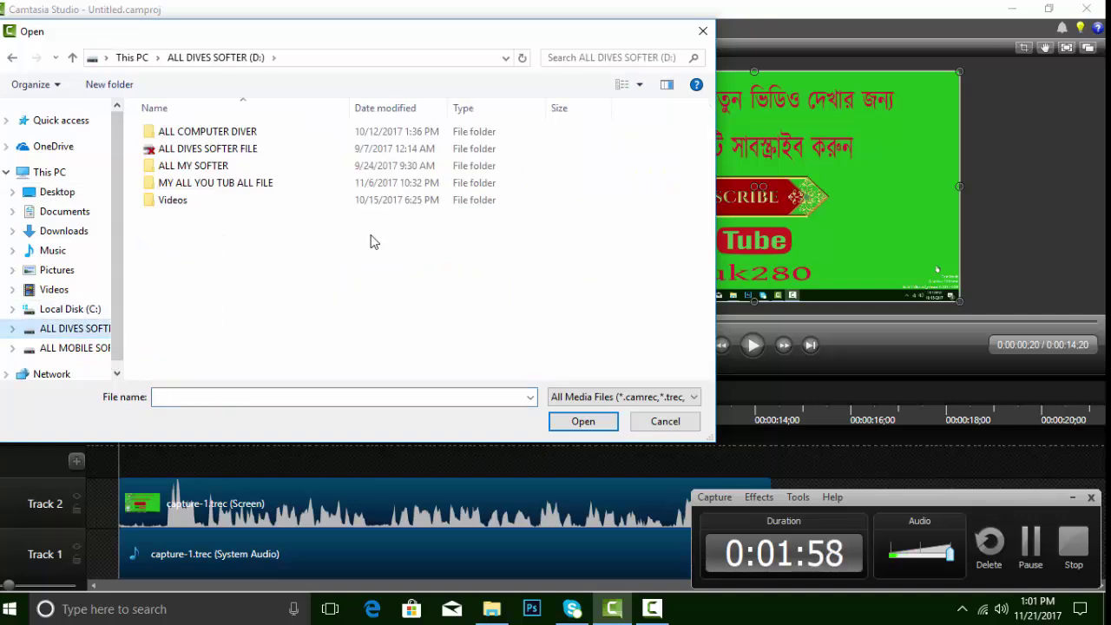
{"action": "double_click", "coordinate": [224, 185]}
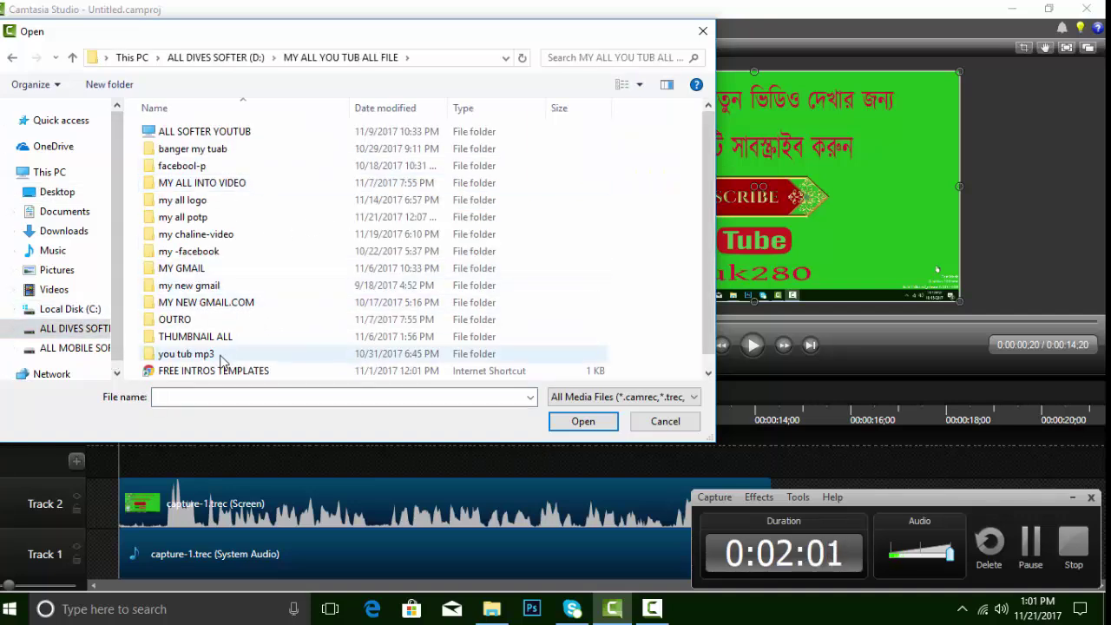
{"action": "double_click", "coordinate": [206, 184]}
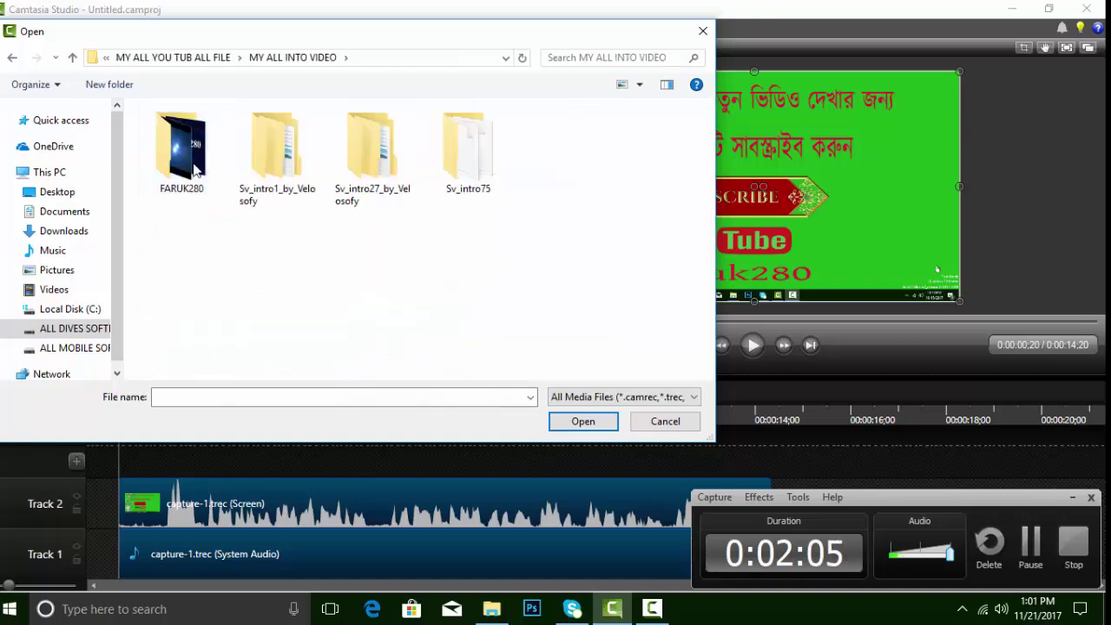
{"action": "double_click", "coordinate": [196, 169]}
{"action": "double_click", "coordinate": [178, 158]}
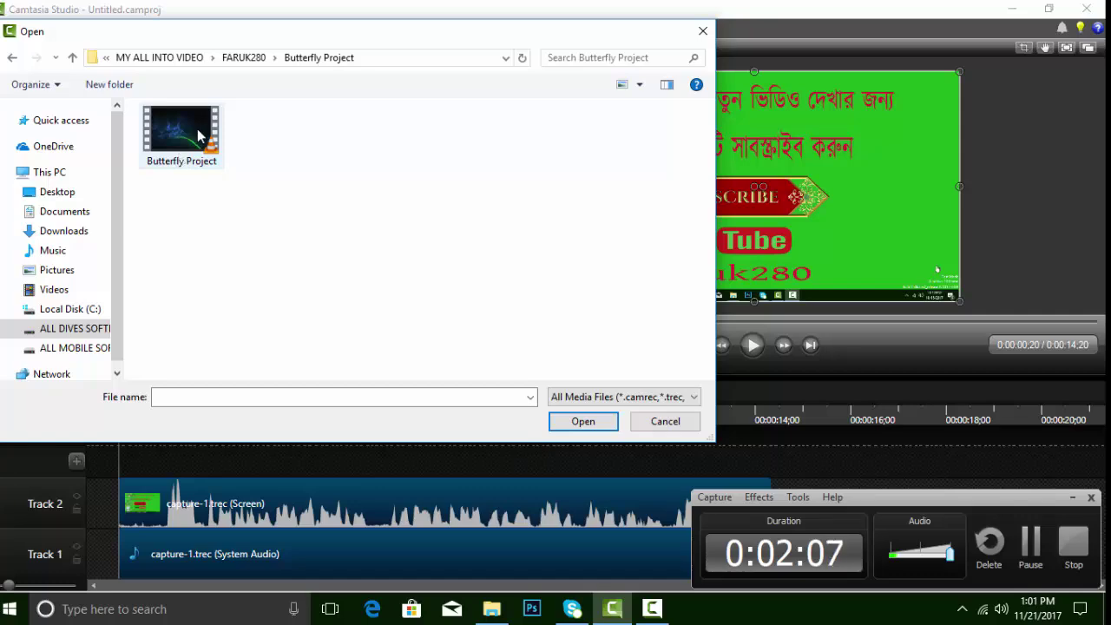
{"action": "double_click", "coordinate": [189, 146]}
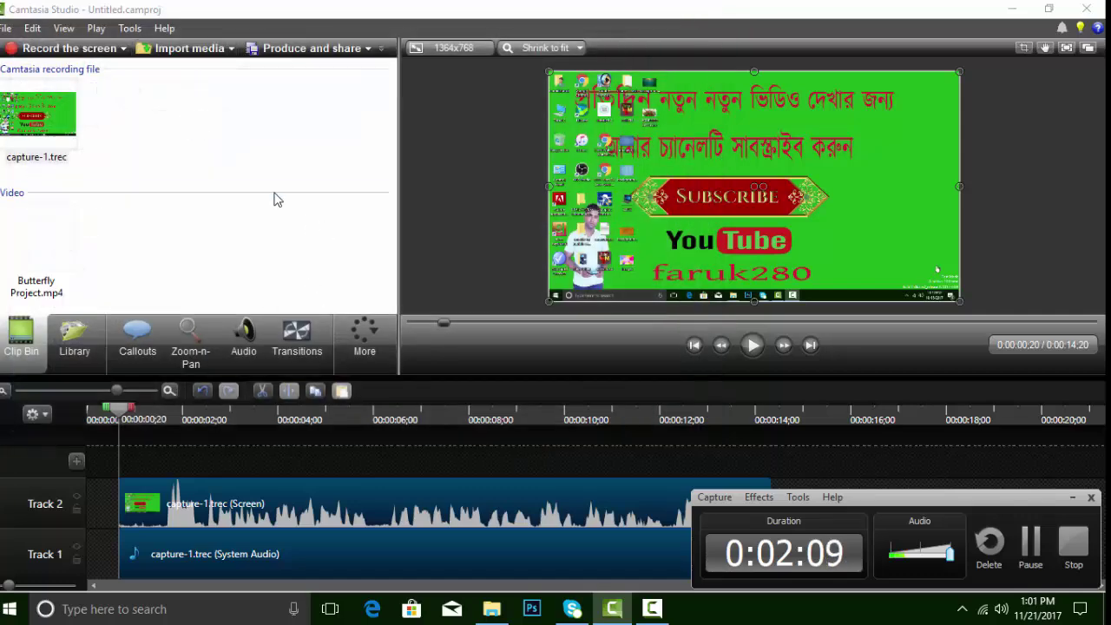
- Place Butterfly Project.mp4 at the start of Track 1 and trim its end to leave about 0:00:01;10
{"action": "left_click_drag", "start_coordinate": [35, 252], "coordinate": [103, 547]}
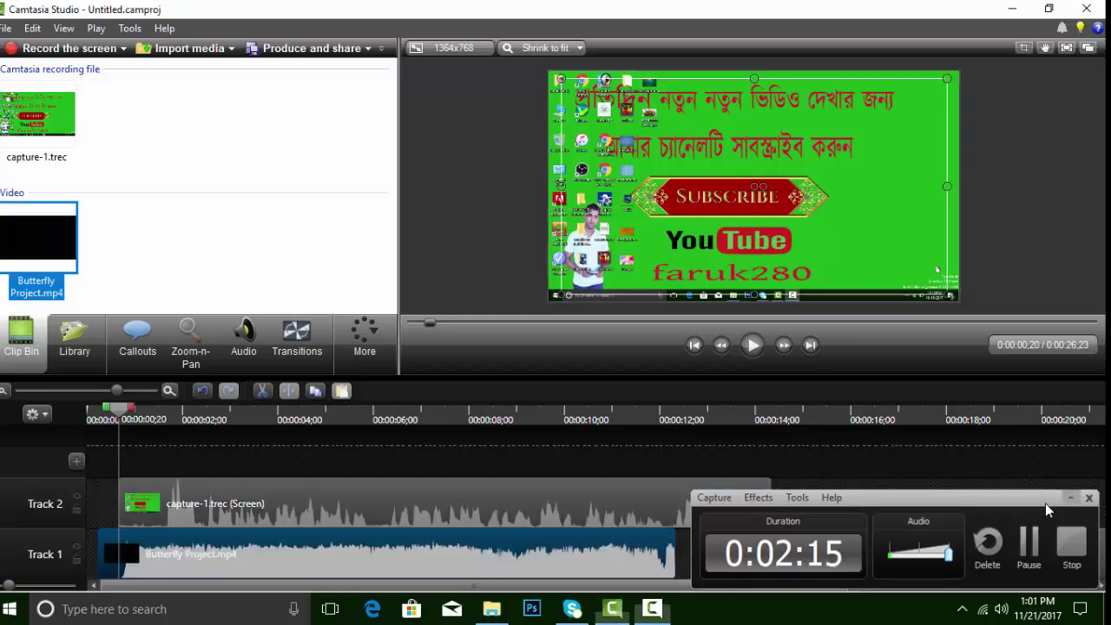
{"action": "left_click", "coordinate": [347, 552]}
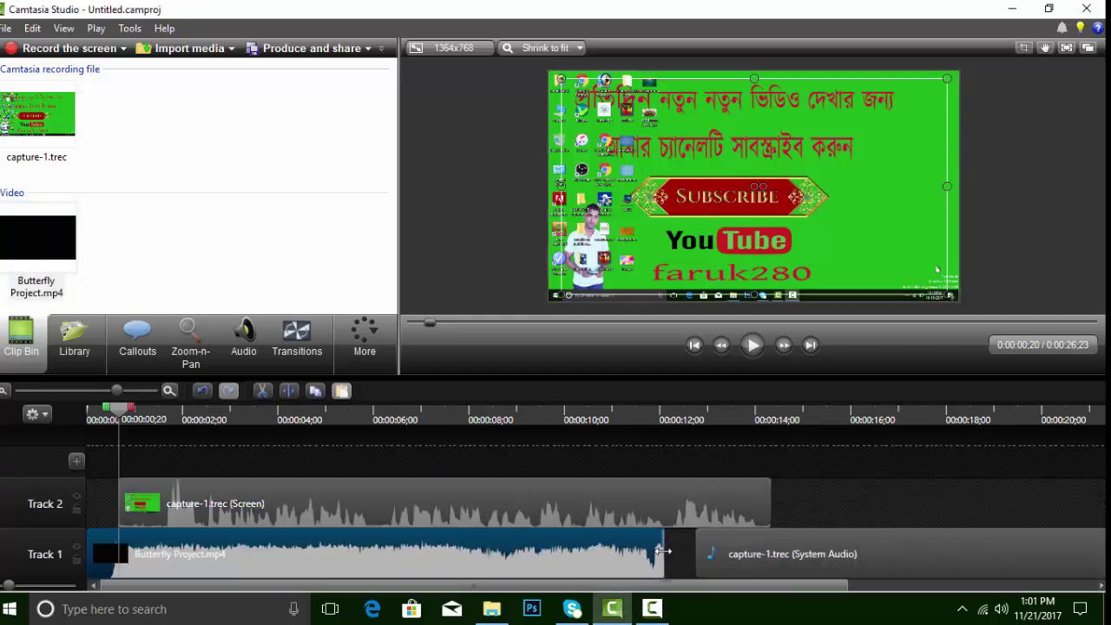
{"action": "left_click_drag", "start_coordinate": [663, 553], "coordinate": [150, 554]}
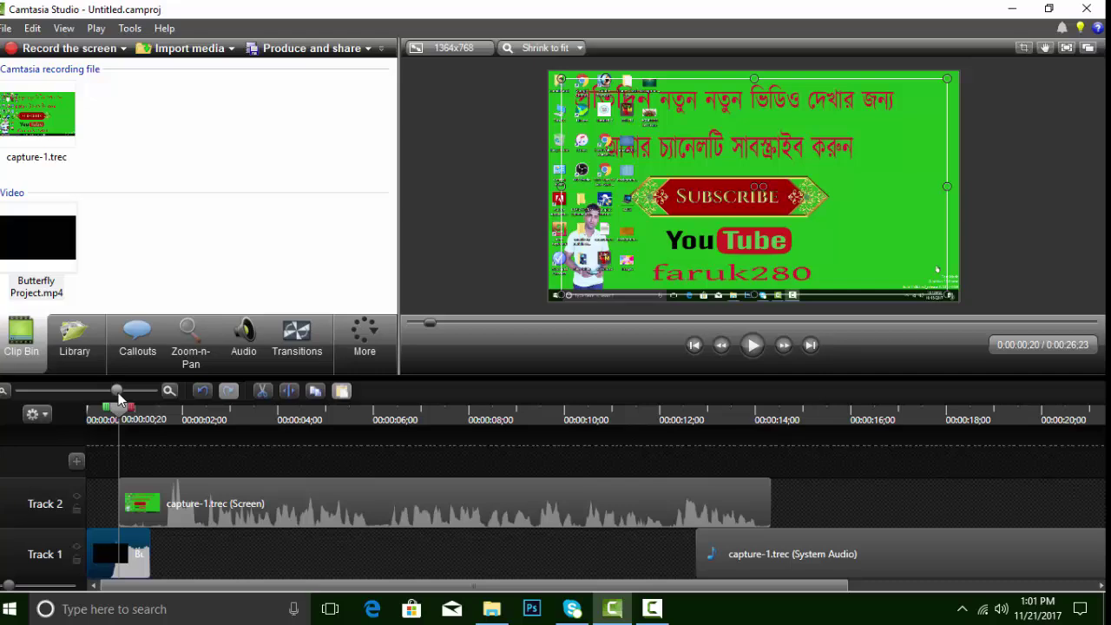
- Move the capture-1 screen and system audio clips directly behind the trimmed Butterfly Project intro
{"action": "left_click_drag", "start_coordinate": [119, 400], "coordinate": [94, 401]}
{"action": "left_click_drag", "start_coordinate": [376, 554], "coordinate": [197, 498]}
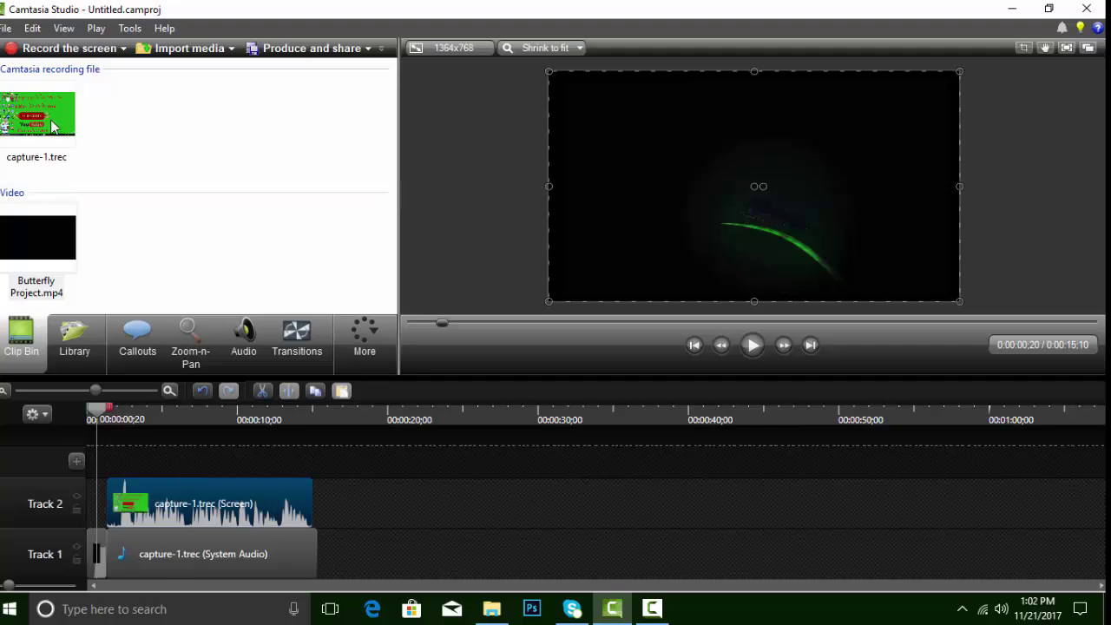
- Delete both capture-1 clips from the timeline and place capture-1.trec directly after the intro again
{"action": "right_click", "coordinate": [183, 550]}
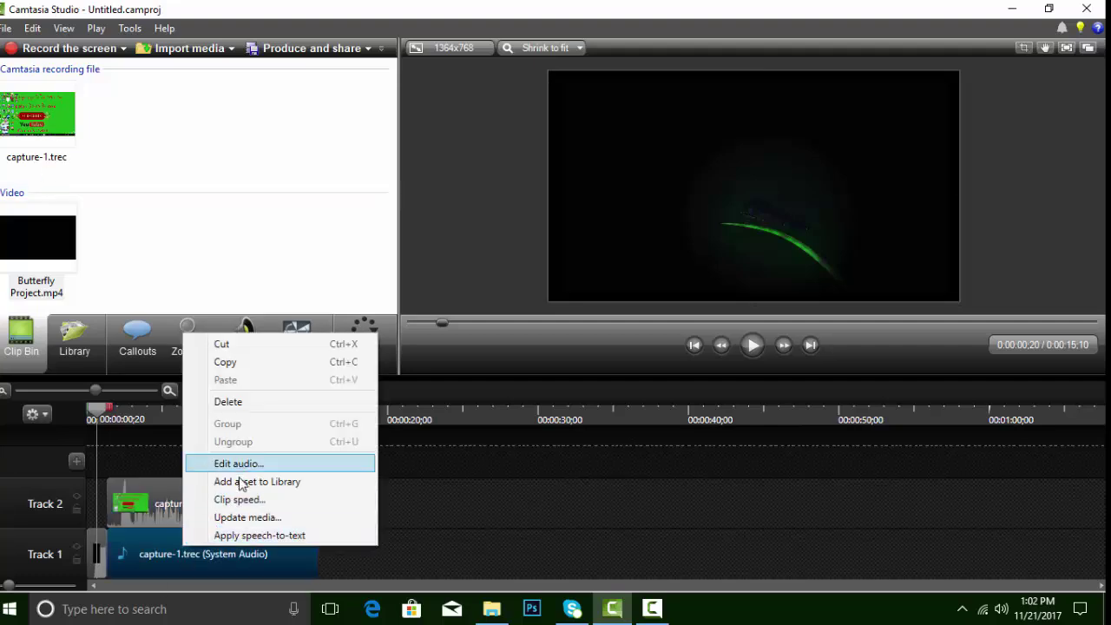
{"action": "left_click", "coordinate": [158, 551]}
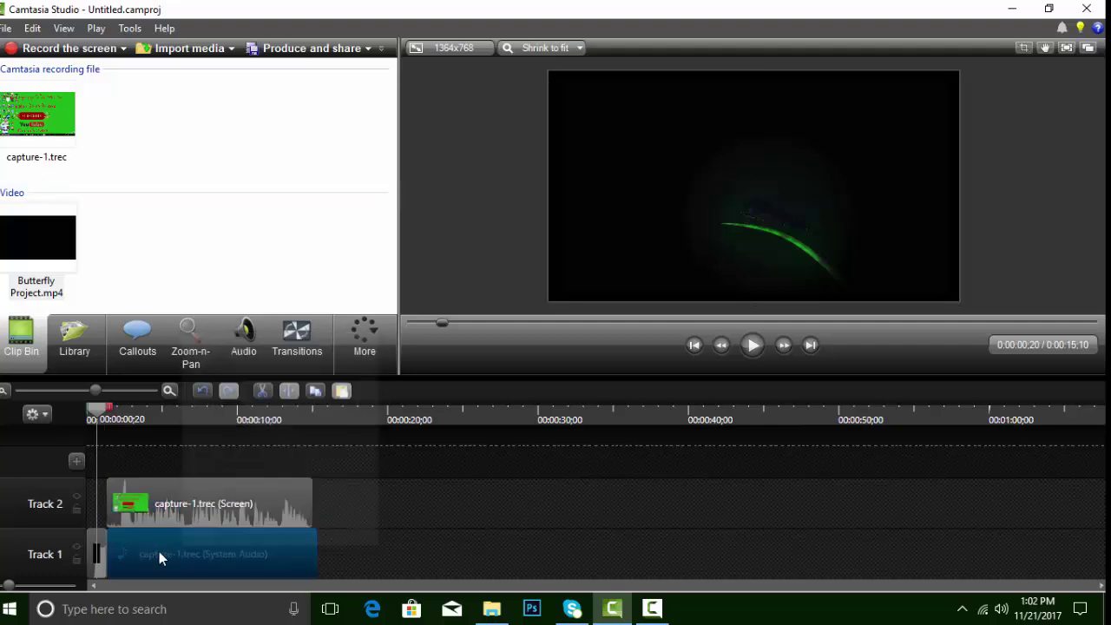
{"action": "right_click", "coordinate": [165, 543]}
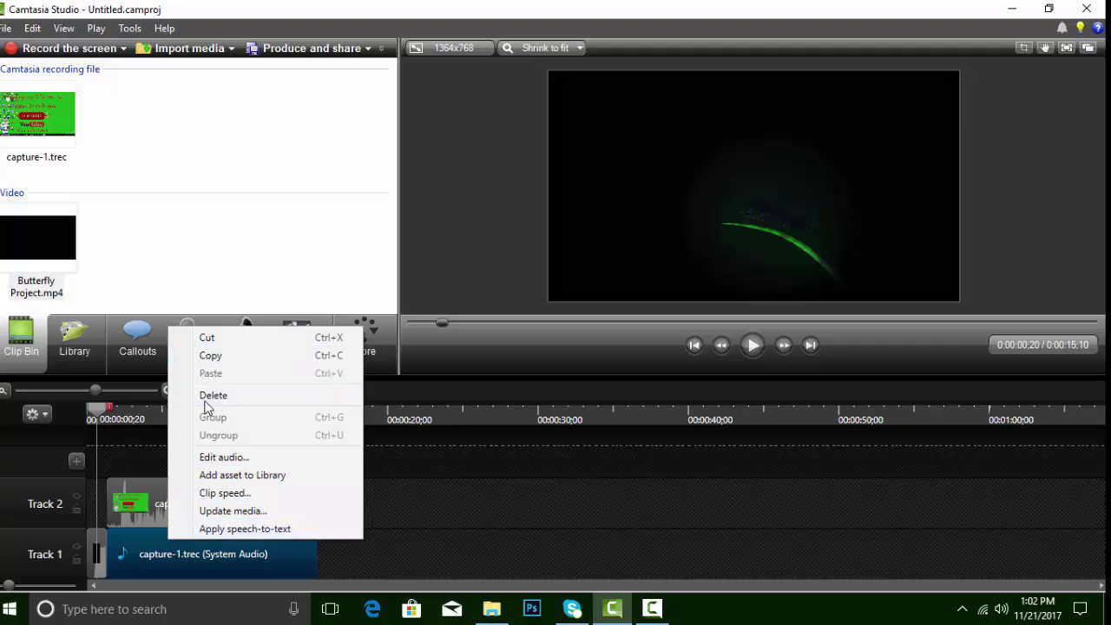
{"action": "left_click", "coordinate": [205, 400]}
{"action": "right_click", "coordinate": [196, 510]}
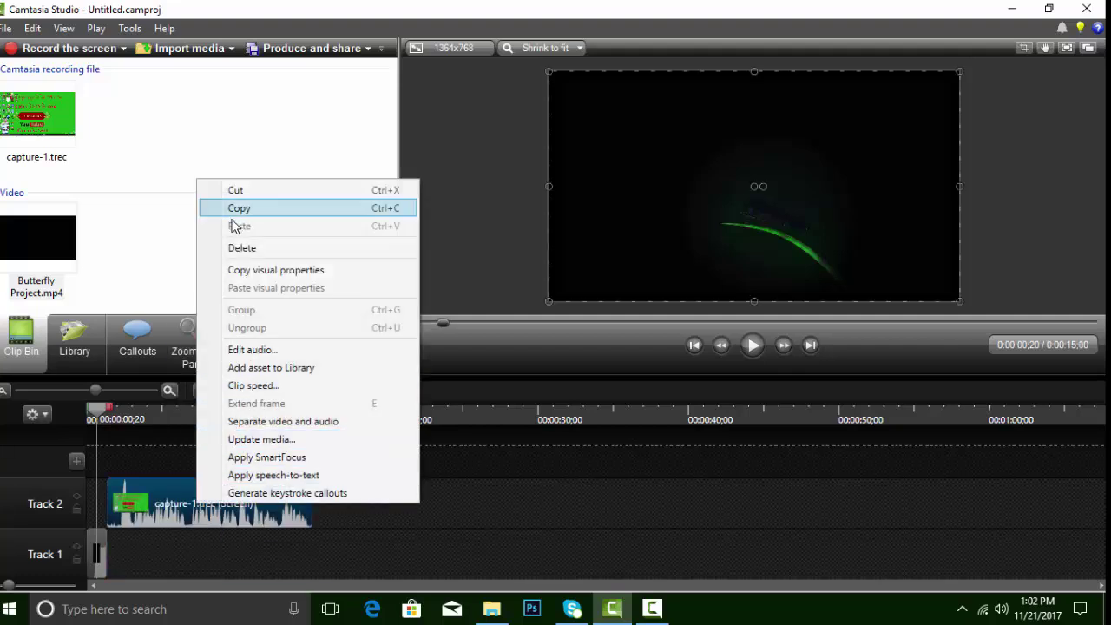
{"action": "left_click", "coordinate": [256, 254]}
{"action": "left_click", "coordinate": [59, 147]}
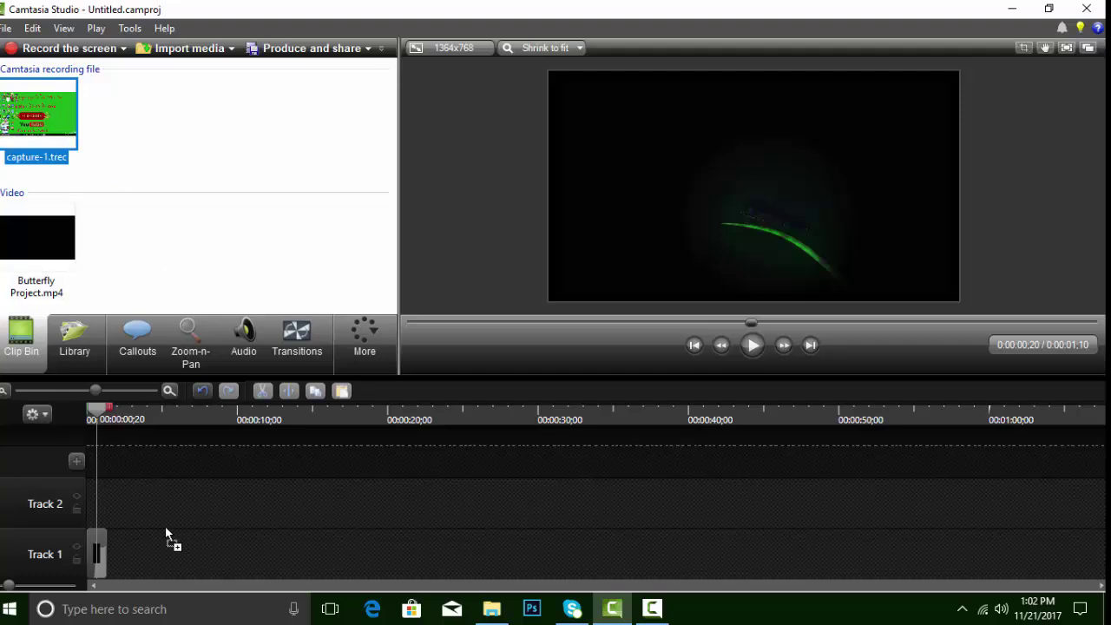
{"action": "left_click_drag", "start_coordinate": [142, 543], "coordinate": [183, 562]}
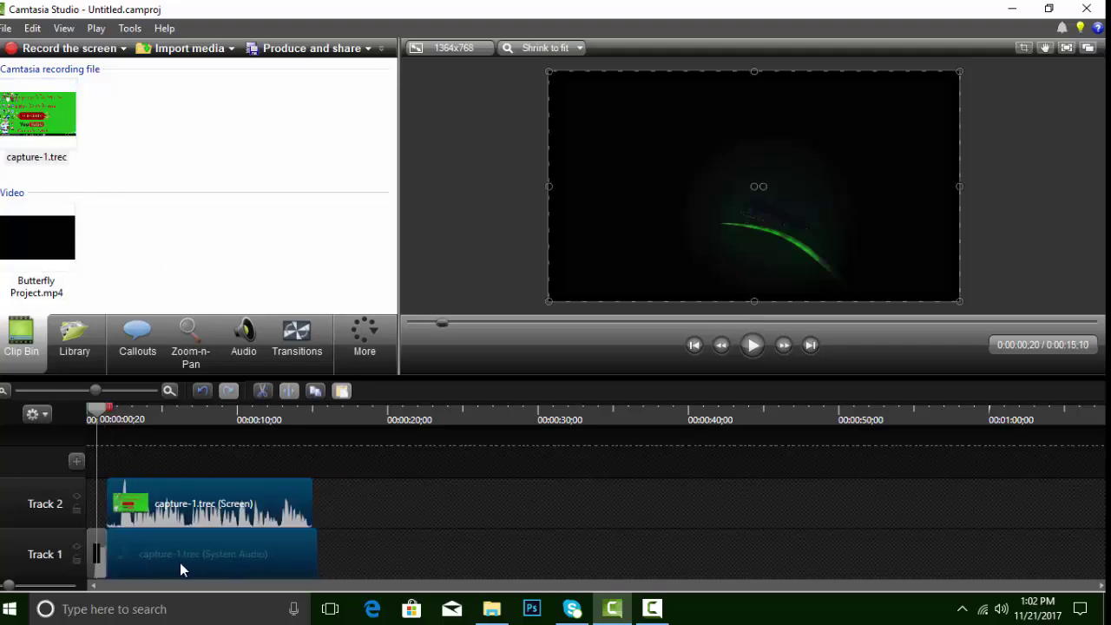
- Separate the capture-1 screen clip's video and audio, and move the capture-1 clips to start at about 9 seconds
{"action": "right_click", "coordinate": [203, 525]}
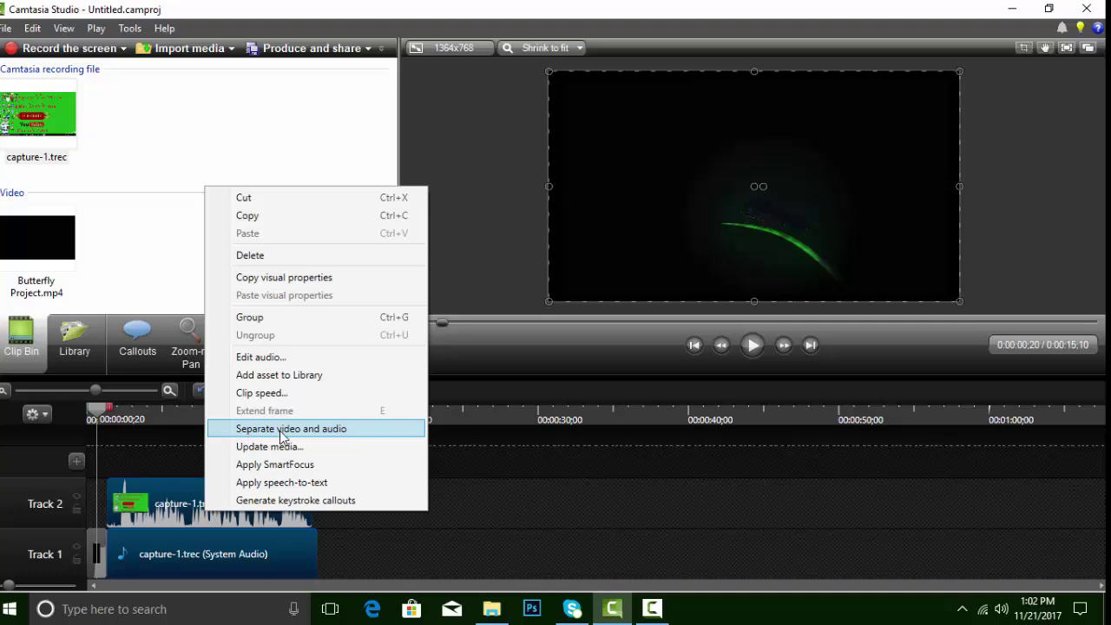
{"action": "left_click", "coordinate": [305, 431]}
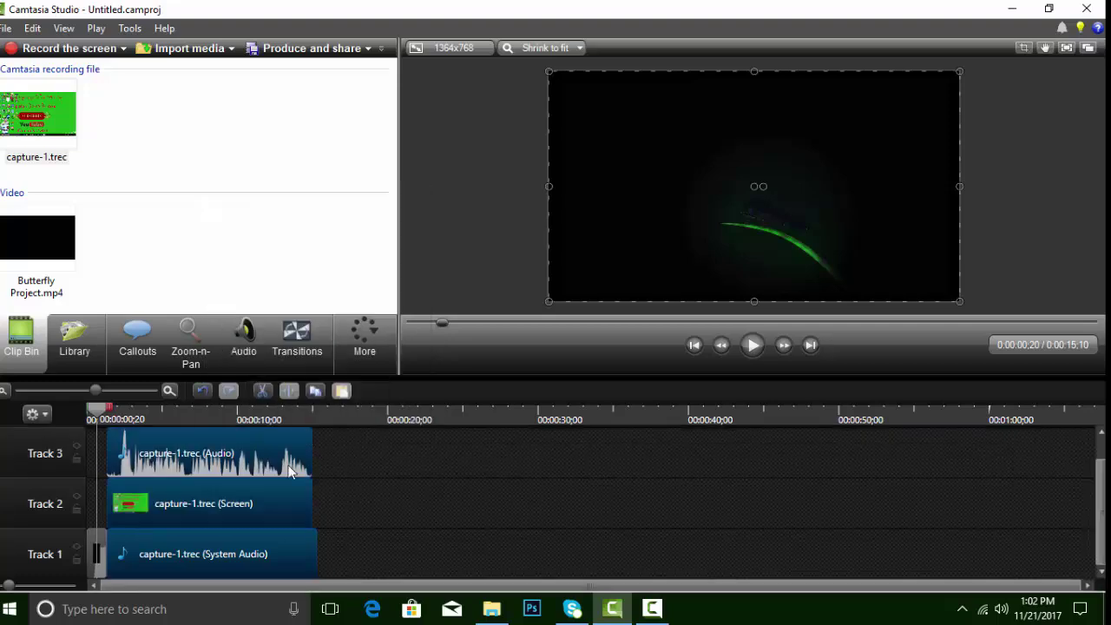
{"action": "left_click_drag", "start_coordinate": [222, 493], "coordinate": [338, 502]}
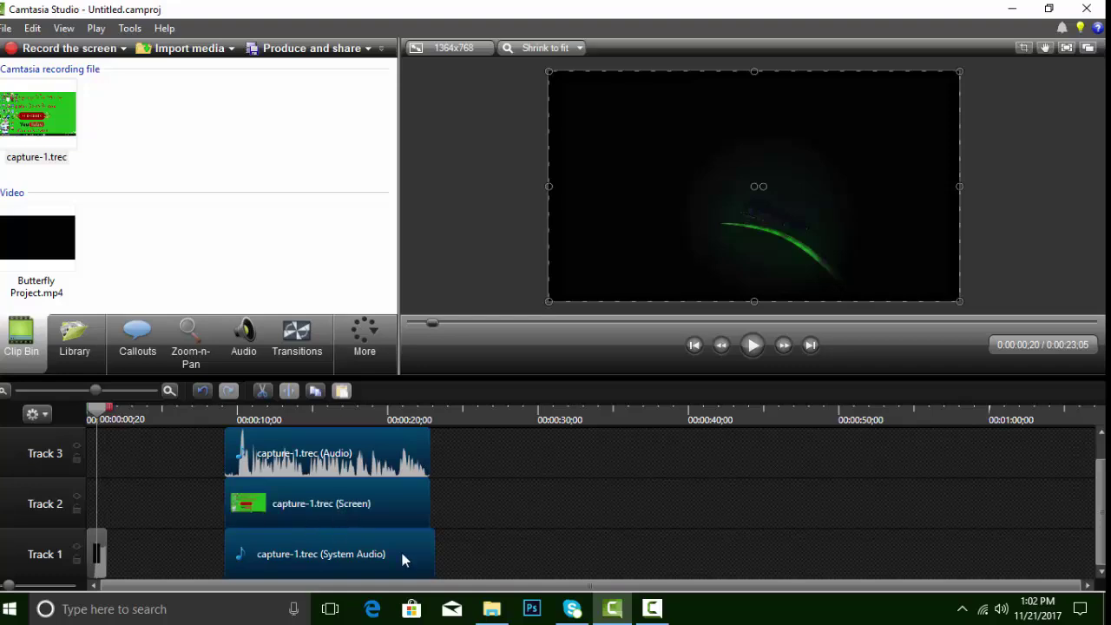
- Delete the capture-1 system audio clip from Track 1
{"action": "left_click", "coordinate": [351, 560]}
{"action": "left_click_drag", "start_coordinate": [358, 556], "coordinate": [368, 567]}
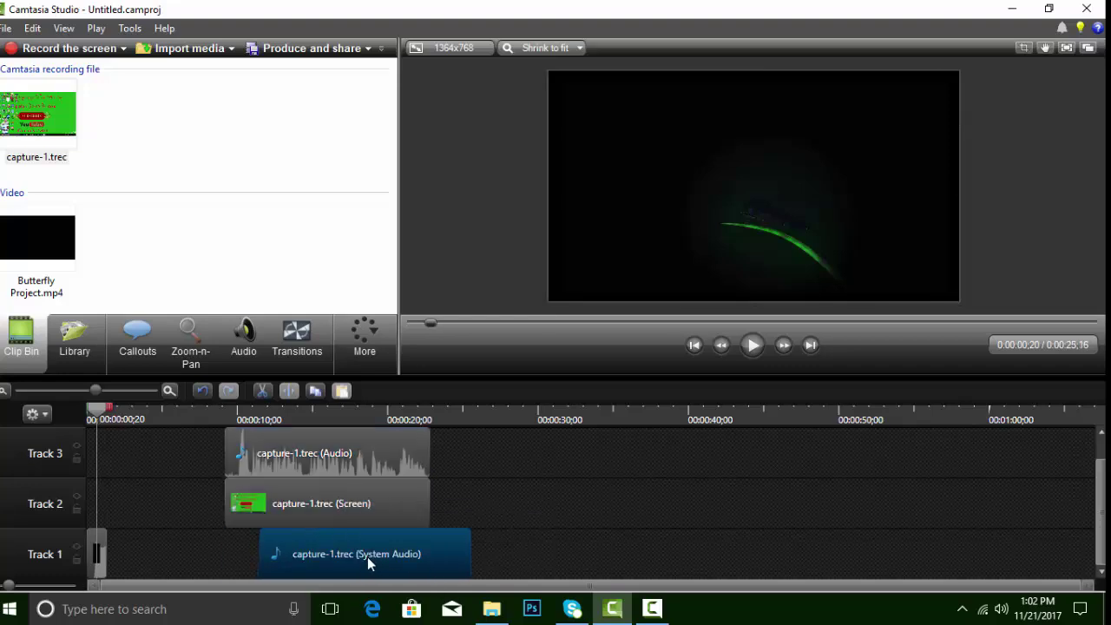
{"action": "right_click", "coordinate": [306, 553]}
{"action": "left_click", "coordinate": [345, 405]}
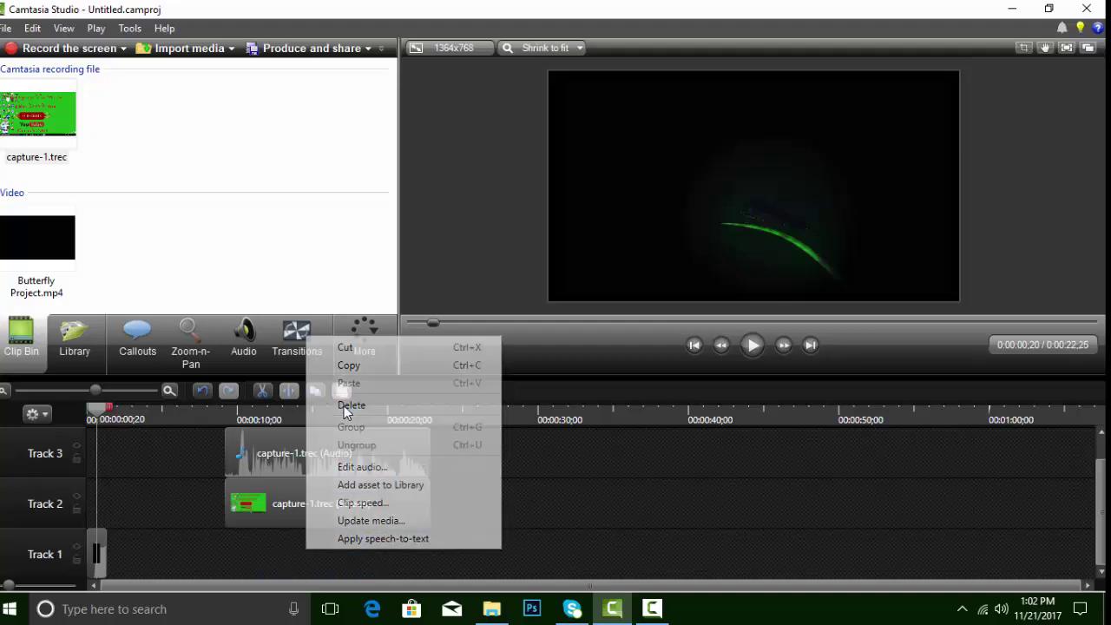
- Move the capture-1 screen clip to Track 1 directly after the intro and align its audio above it on Track 2
{"action": "left_click_drag", "start_coordinate": [313, 490], "coordinate": [233, 564]}
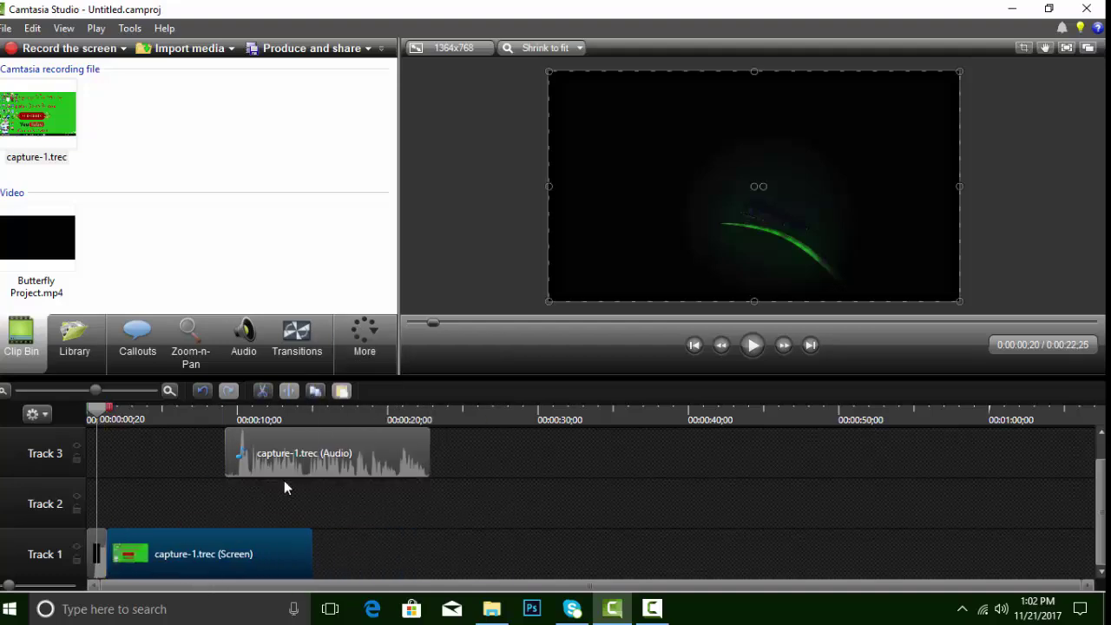
{"action": "left_click_drag", "start_coordinate": [282, 474], "coordinate": [159, 557]}
{"action": "left_click", "coordinate": [184, 560]}
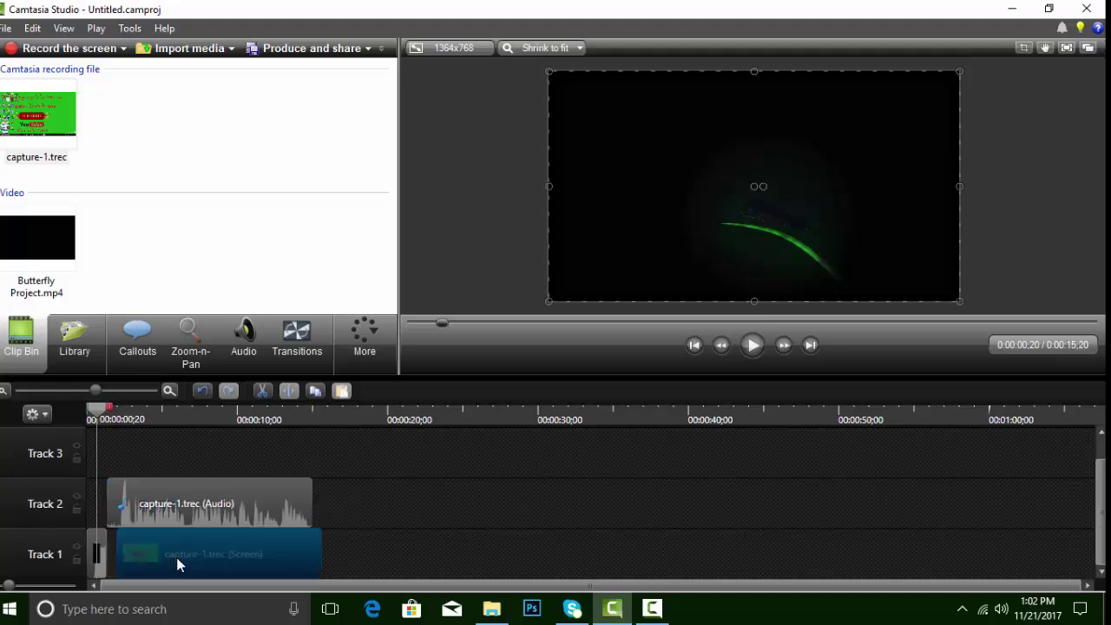
{"action": "left_click", "coordinate": [193, 515]}
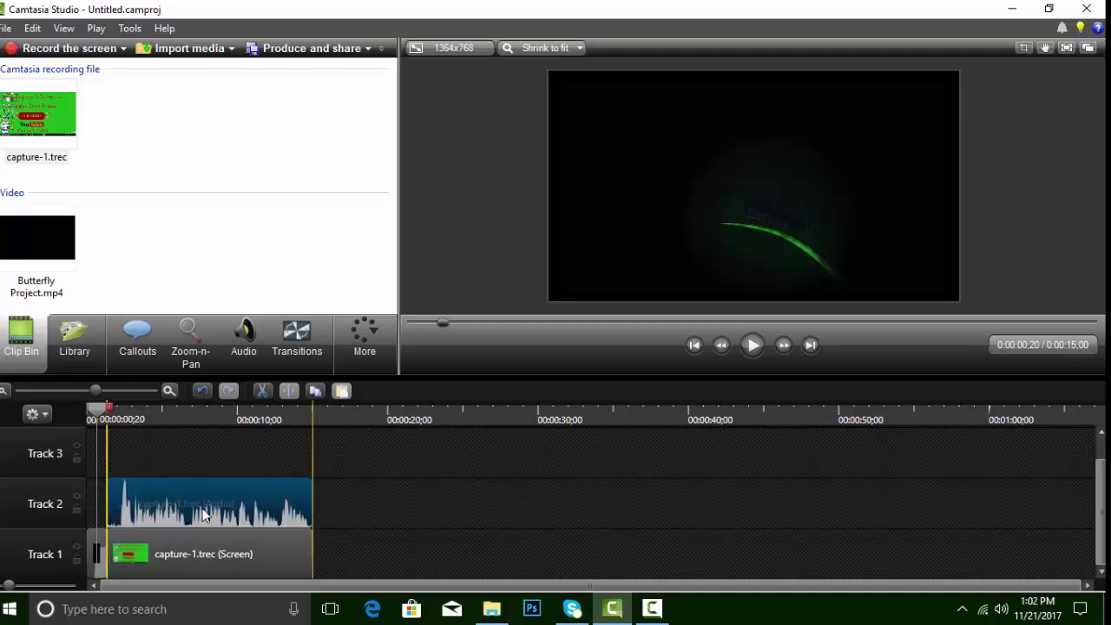
- Play the timeline from the start to check how the intro leads into the capture-1 recording
{"action": "left_click_drag", "start_coordinate": [204, 514], "coordinate": [182, 516]}
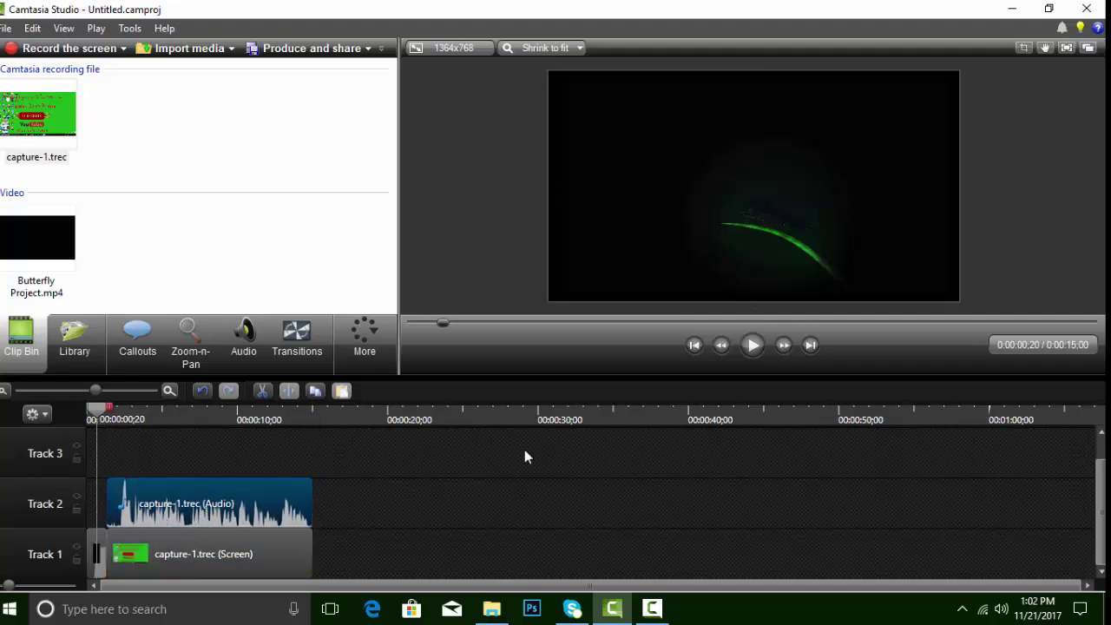
{"action": "left_click", "coordinate": [748, 349]}
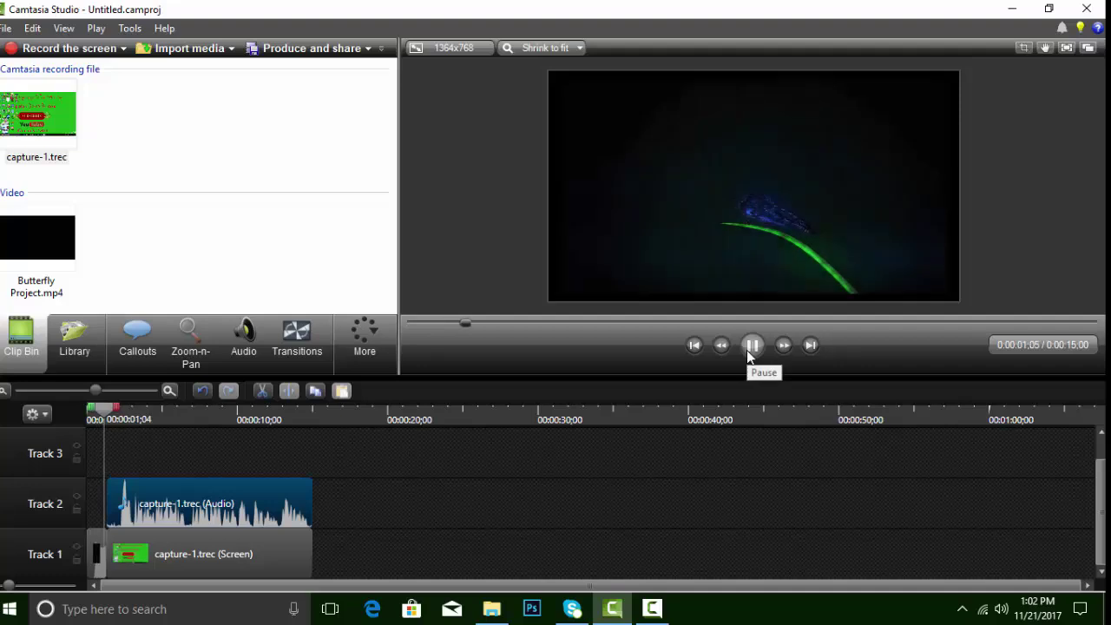
{"action": "left_click", "coordinate": [746, 349]}
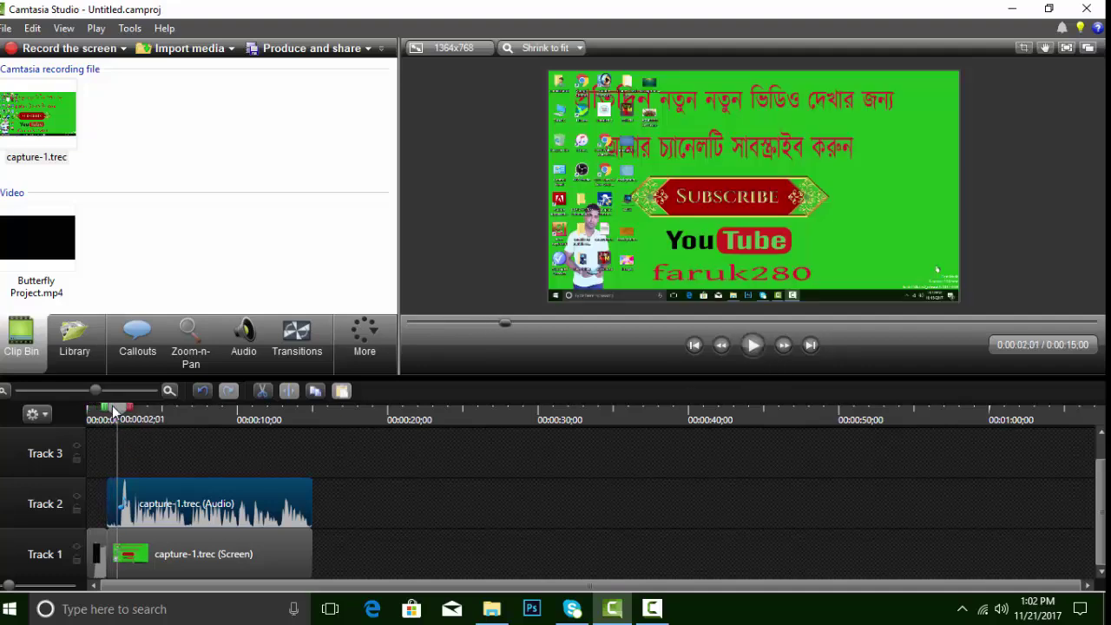
{"action": "left_click_drag", "start_coordinate": [115, 410], "coordinate": [78, 419]}
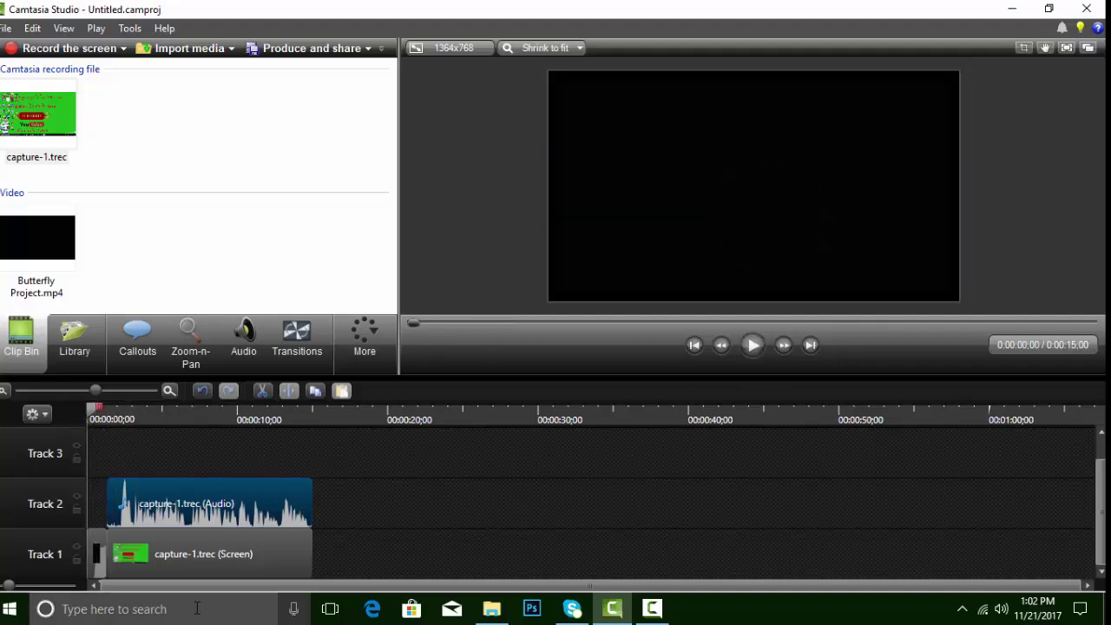
{"action": "left_click", "coordinate": [753, 345]}
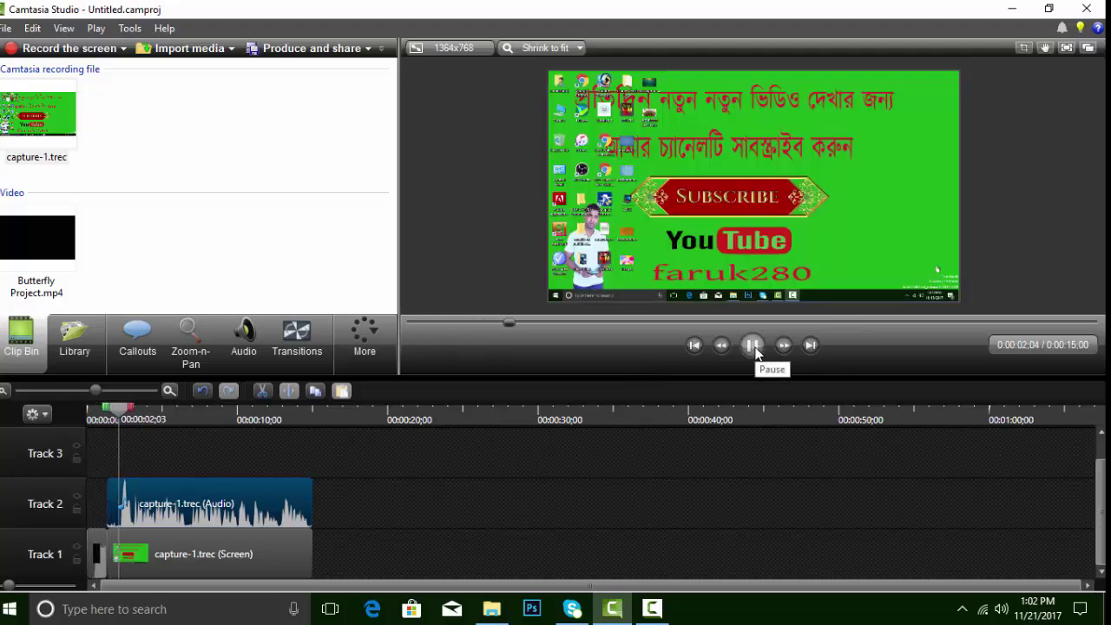
{"action": "left_click", "coordinate": [754, 346]}
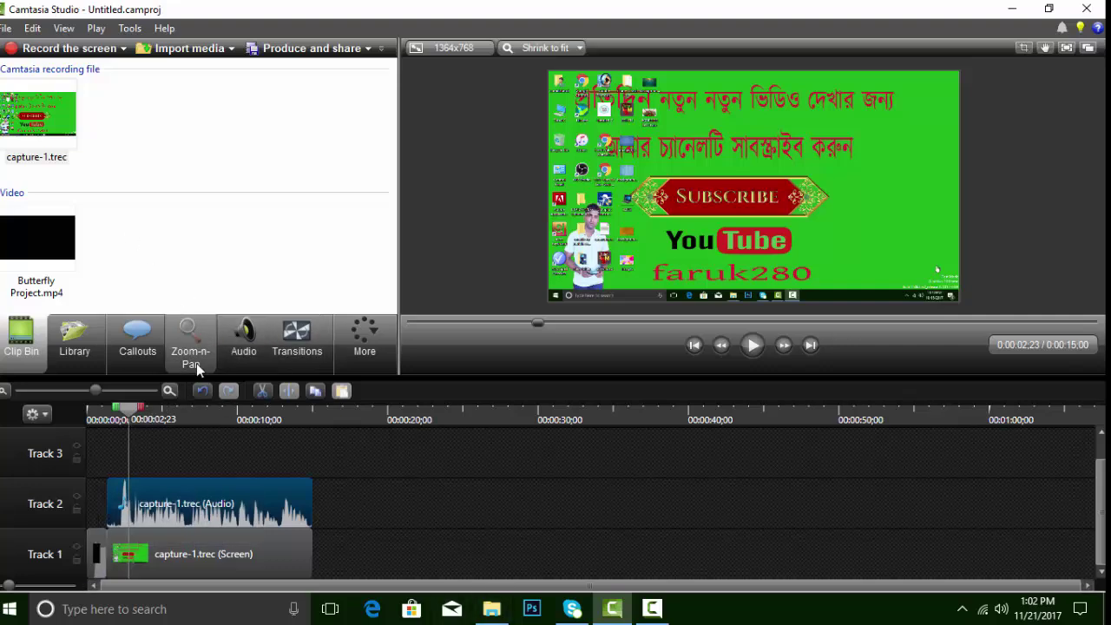
- Add a Cube rotate transition between the intro and the capture-1 screen clip on Track 1, and preview it
{"action": "left_click", "coordinate": [292, 350]}
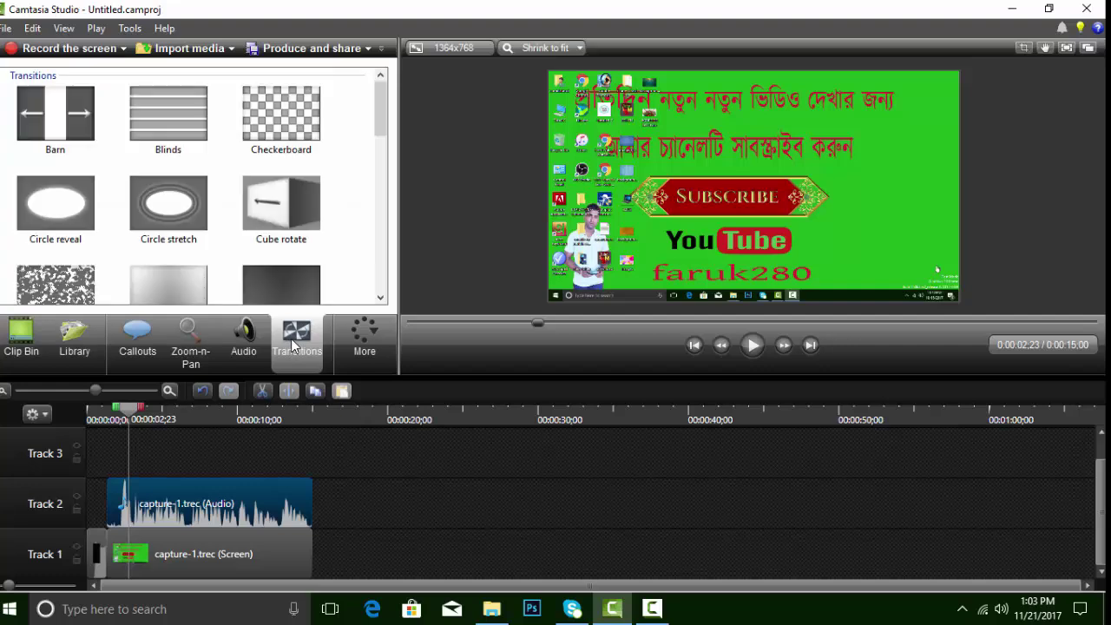
{"action": "left_click", "coordinate": [253, 197]}
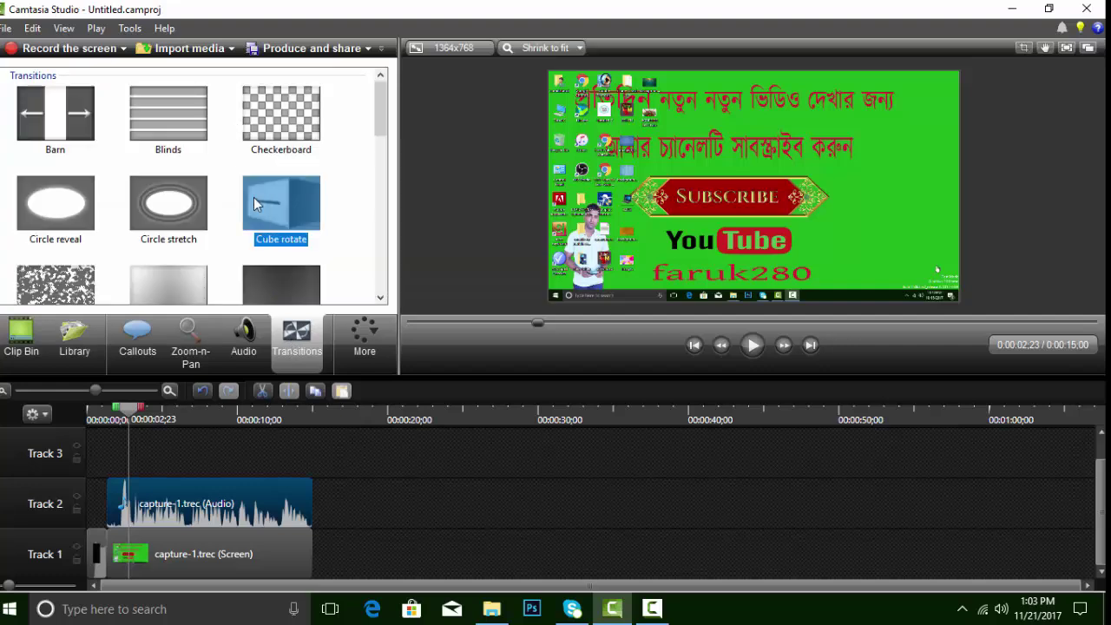
{"action": "left_click_drag", "start_coordinate": [278, 200], "coordinate": [99, 535]}
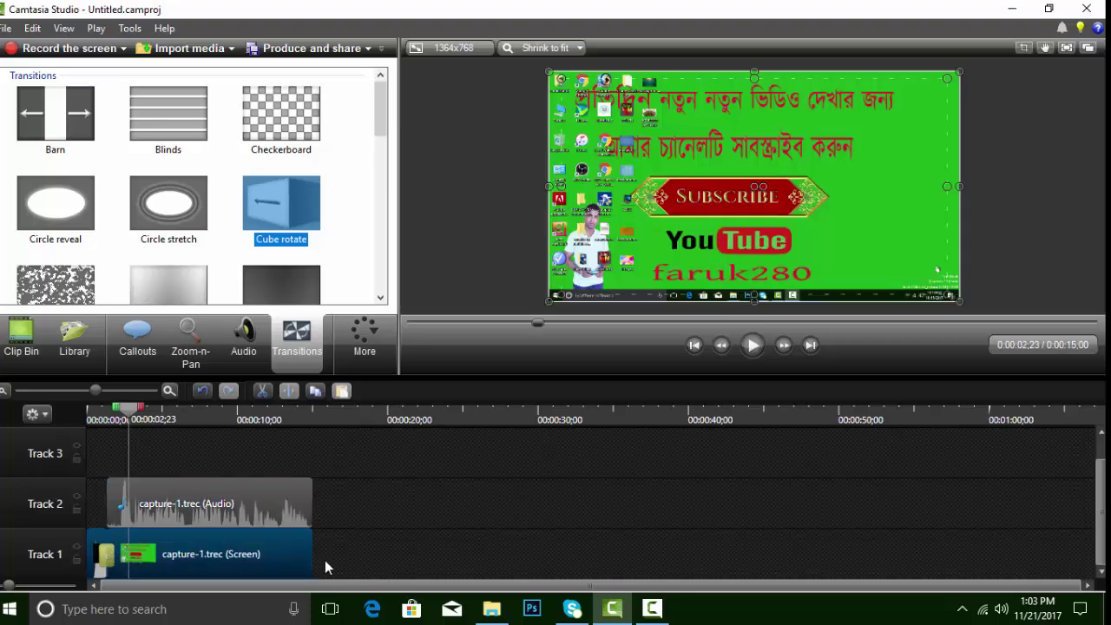
{"action": "left_click", "coordinate": [99, 420]}
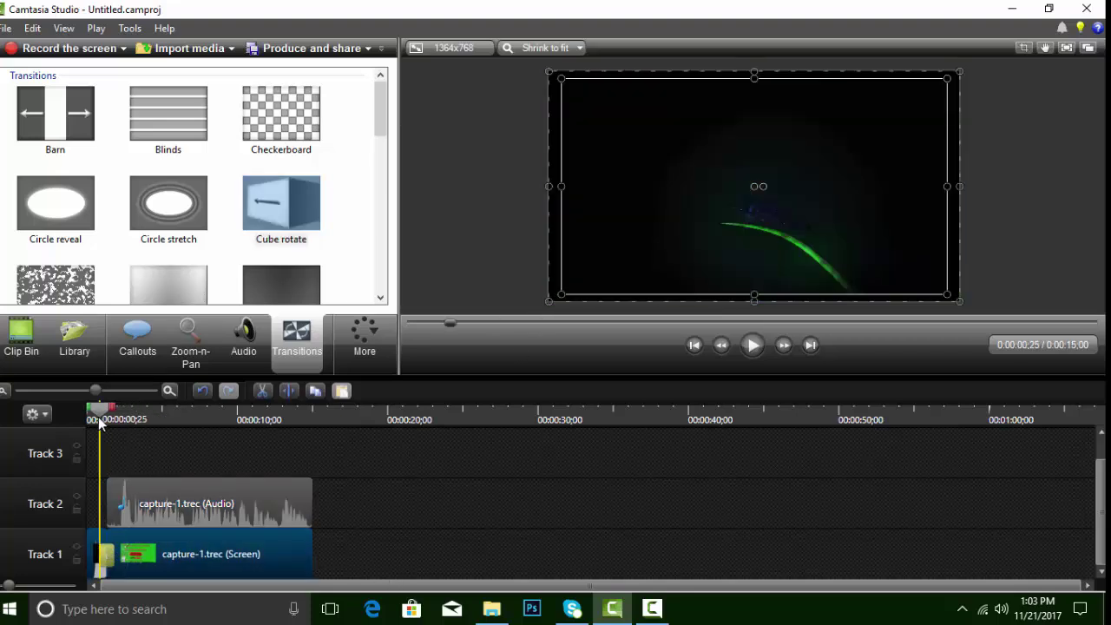
{"action": "left_click", "coordinate": [753, 345]}
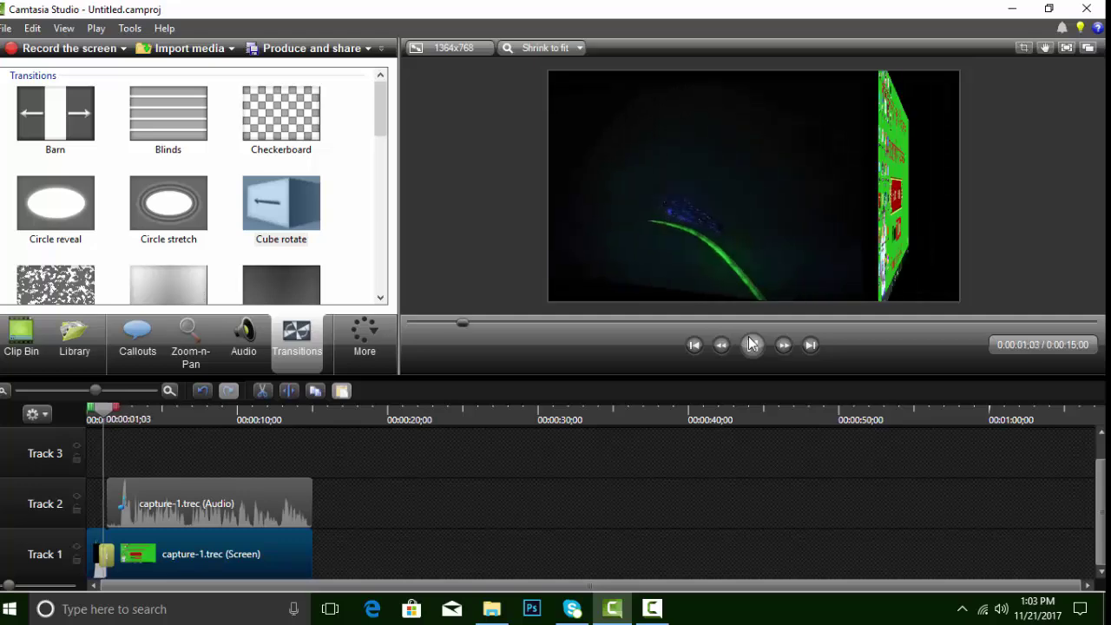
{"action": "left_click", "coordinate": [752, 345]}
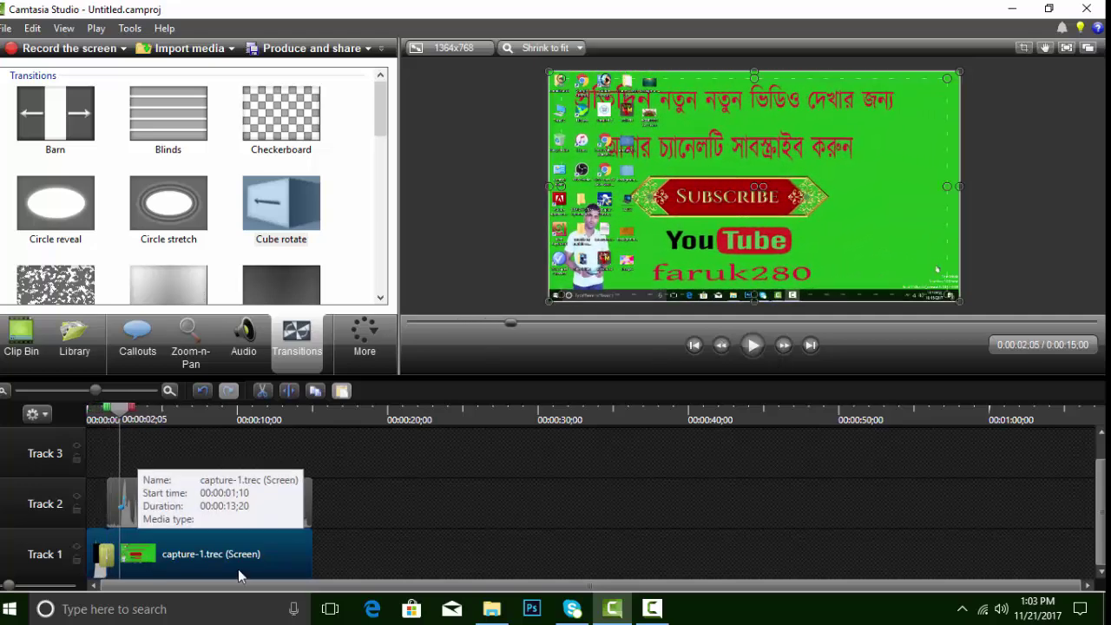
- Shift the capture-1 clips and realign them with the end of the intro, starting the audio on Track 2 at 00:00:01;07
{"action": "left_click_drag", "start_coordinate": [194, 508], "coordinate": [196, 503]}
{"action": "left_click", "coordinate": [198, 538]}
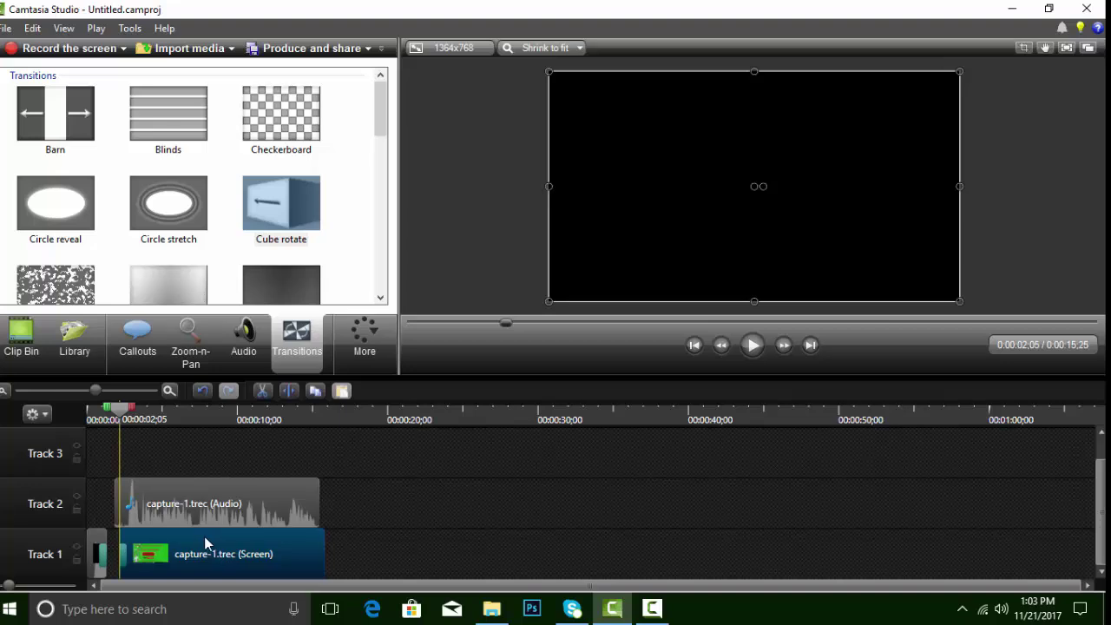
{"action": "left_click_drag", "start_coordinate": [198, 524], "coordinate": [162, 505]}
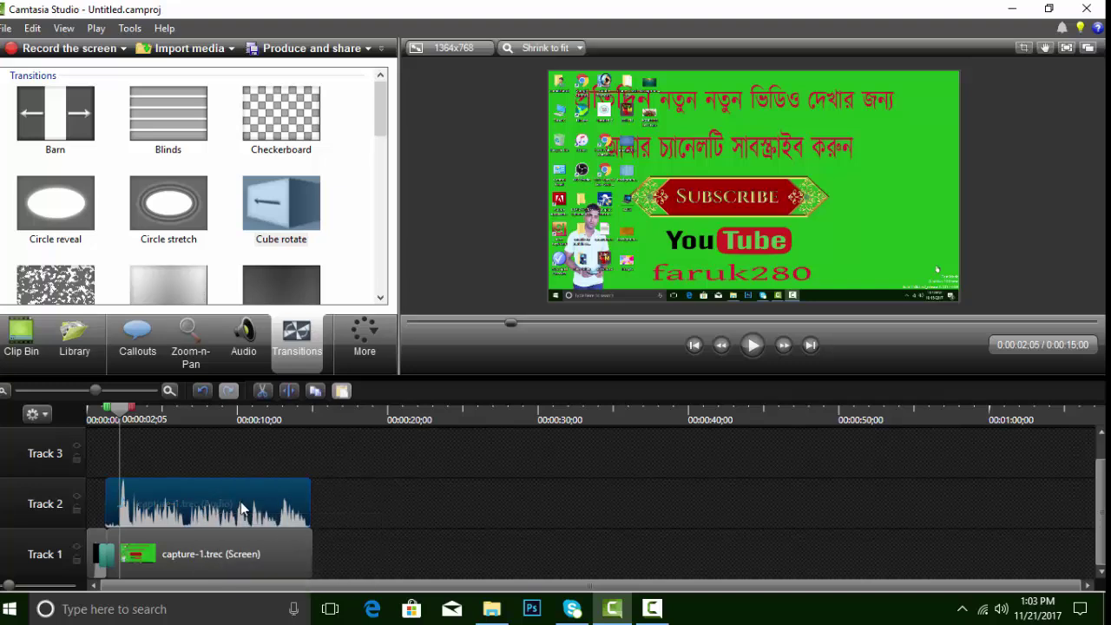
{"action": "left_click_drag", "start_coordinate": [124, 417], "coordinate": [100, 418]}
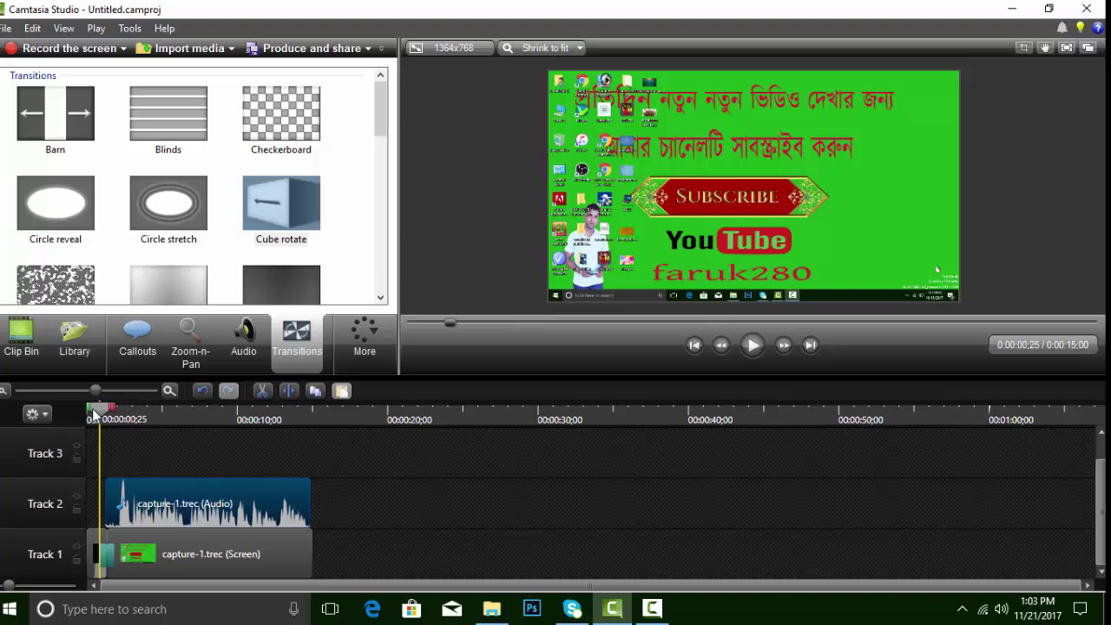
{"action": "left_click_drag", "start_coordinate": [240, 510], "coordinate": [264, 503]}
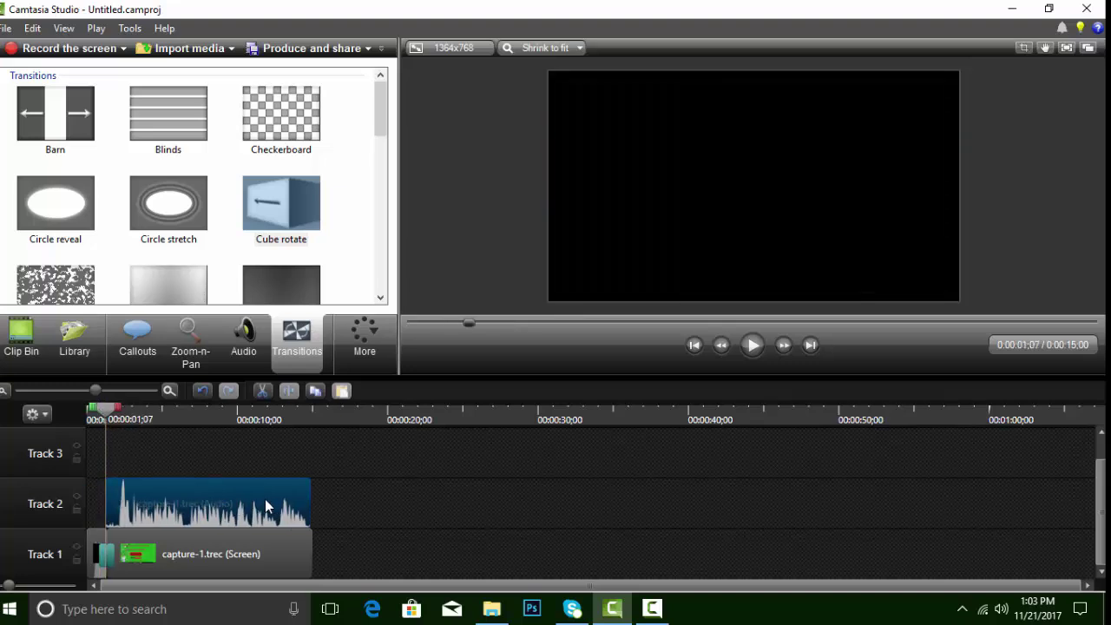
- Enable volume leveling with medium volume variation on the capture-1 audio clip and play a short part of it
{"action": "left_click", "coordinate": [243, 335]}
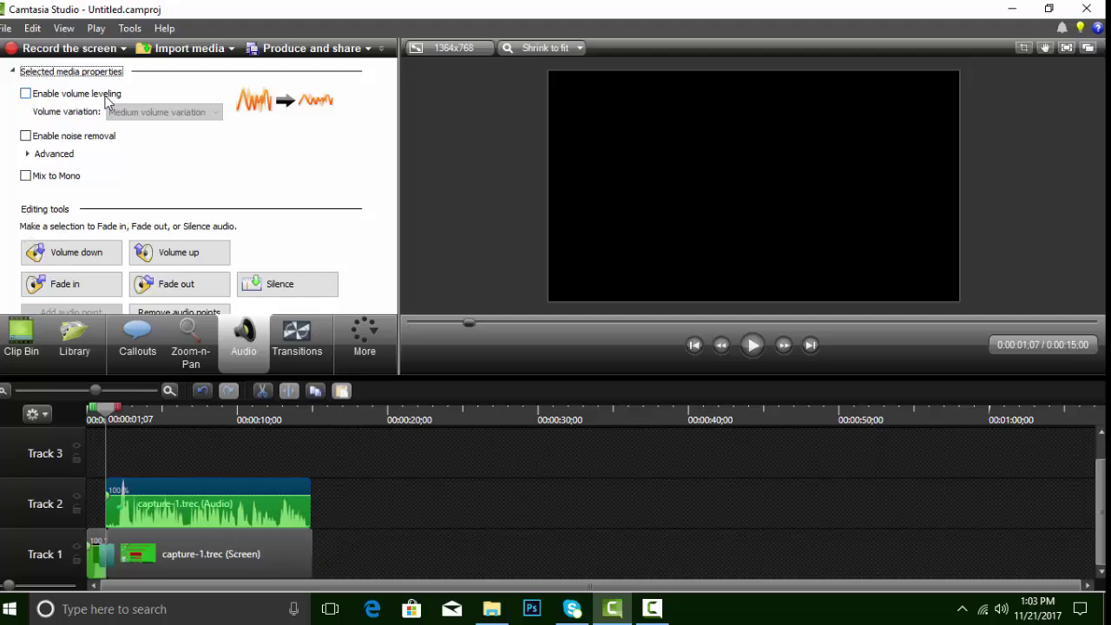
{"action": "left_click", "coordinate": [25, 94]}
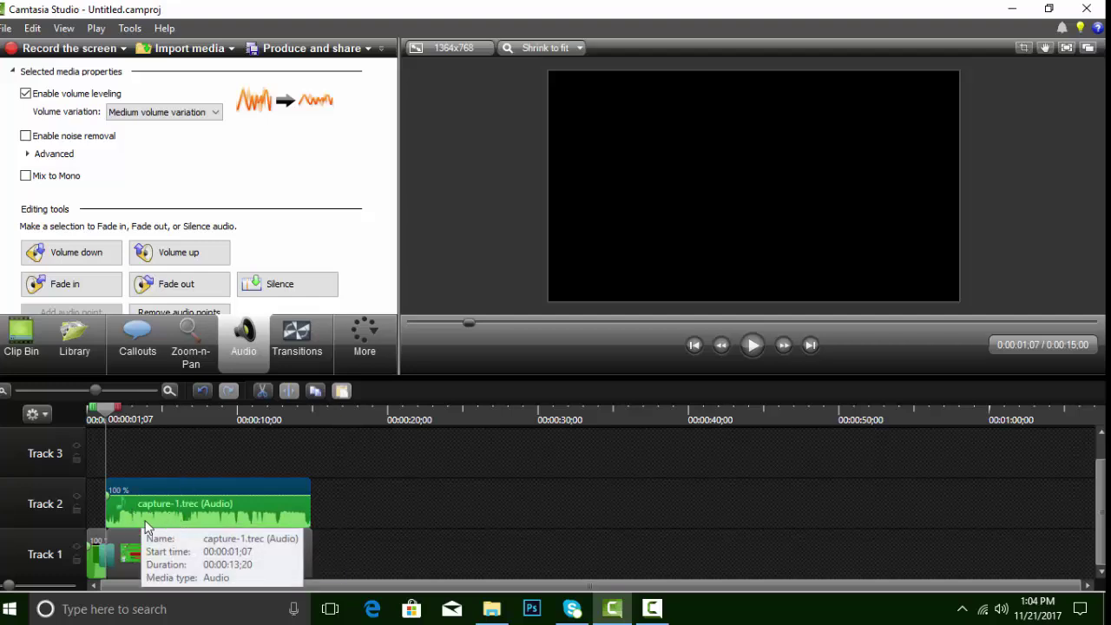
{"action": "left_click", "coordinate": [759, 345]}
{"action": "left_click", "coordinate": [753, 346]}
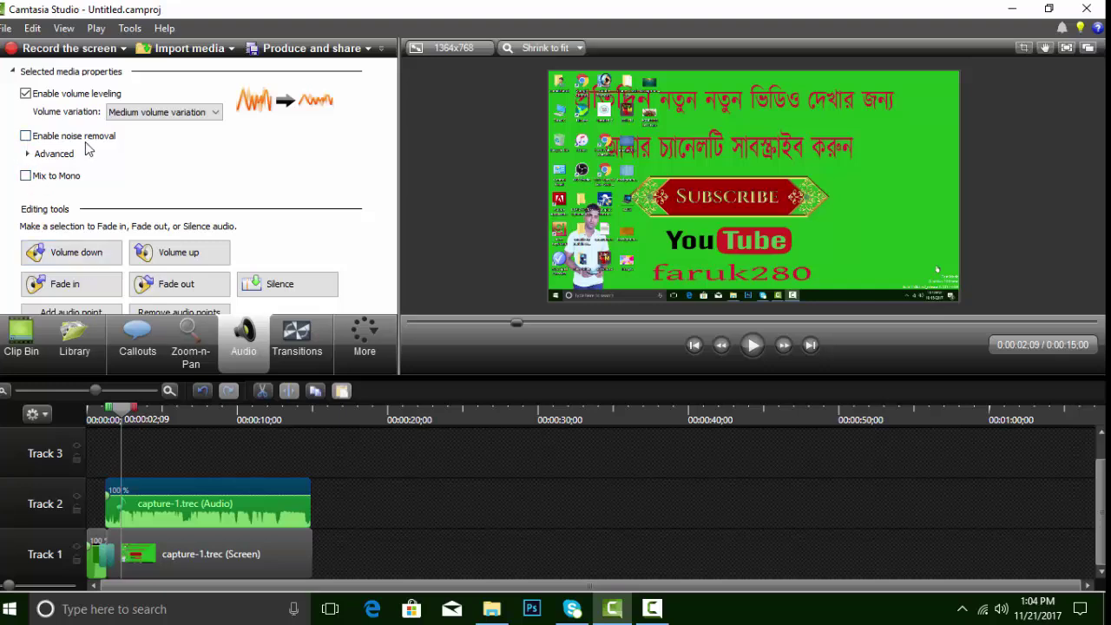
- Enable noise removal on the capture-1 audio clip and listen to the result
{"action": "left_click", "coordinate": [26, 137]}
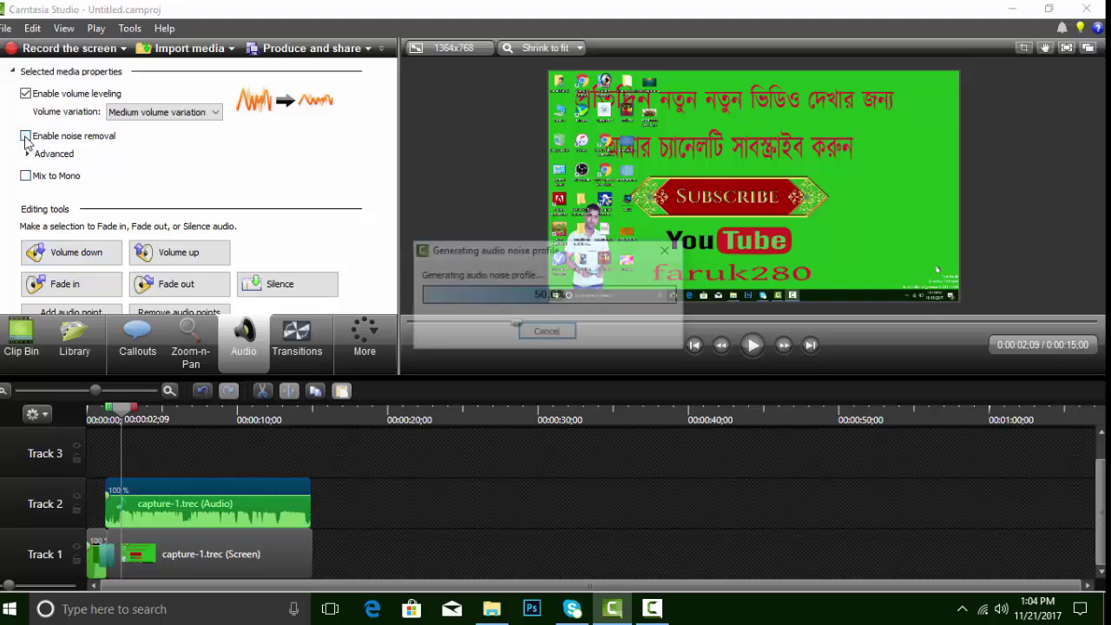
{"action": "left_click", "coordinate": [752, 349]}
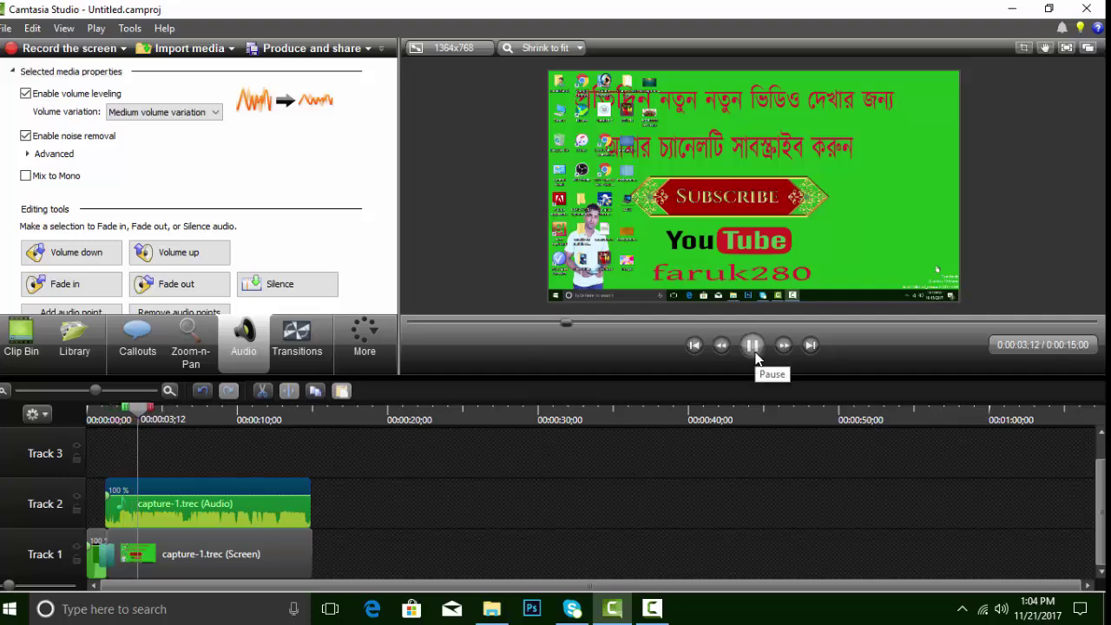
{"action": "left_click", "coordinate": [751, 347]}
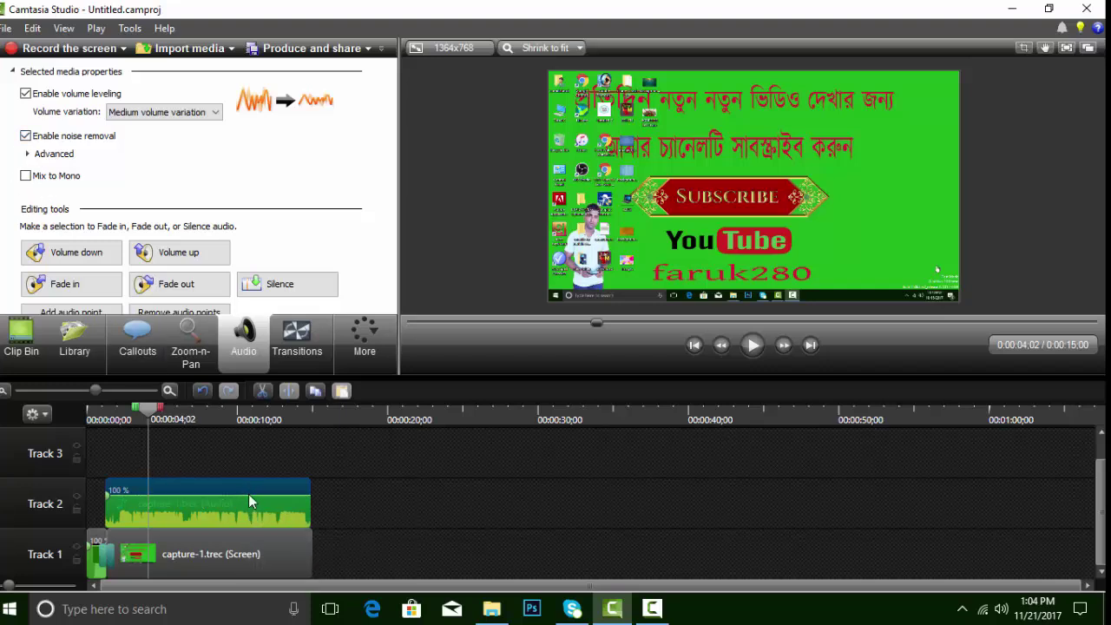
- Try raising the capture-1 audio clip's volume to 316 % and play back the louder sound
{"action": "left_click_drag", "start_coordinate": [248, 494], "coordinate": [247, 495]}
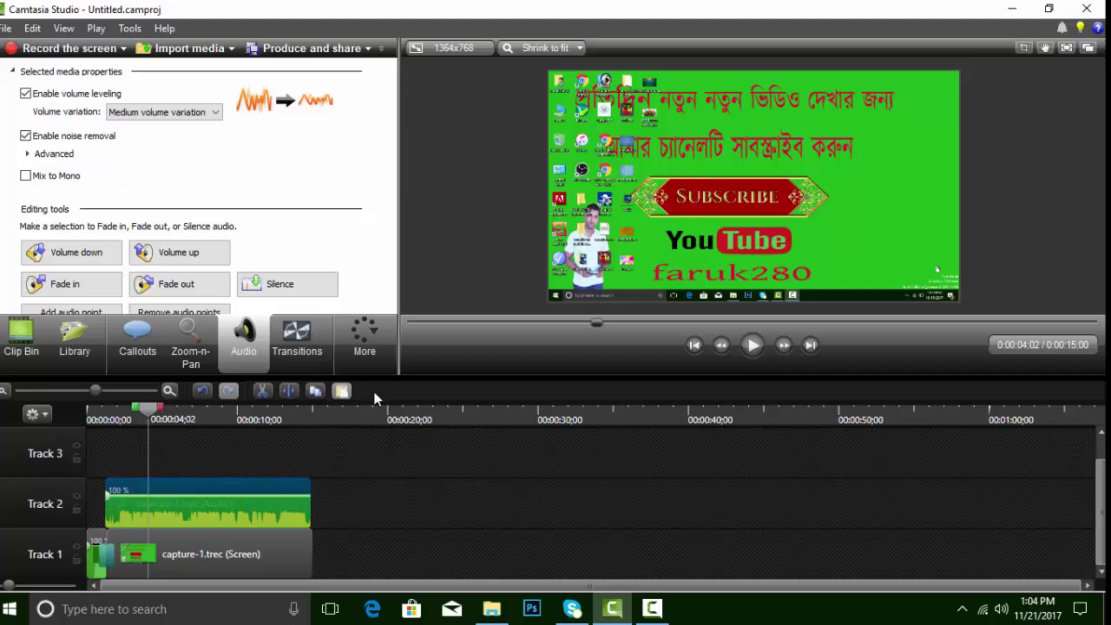
{"action": "left_click", "coordinate": [752, 345]}
{"action": "left_click", "coordinate": [752, 345]}
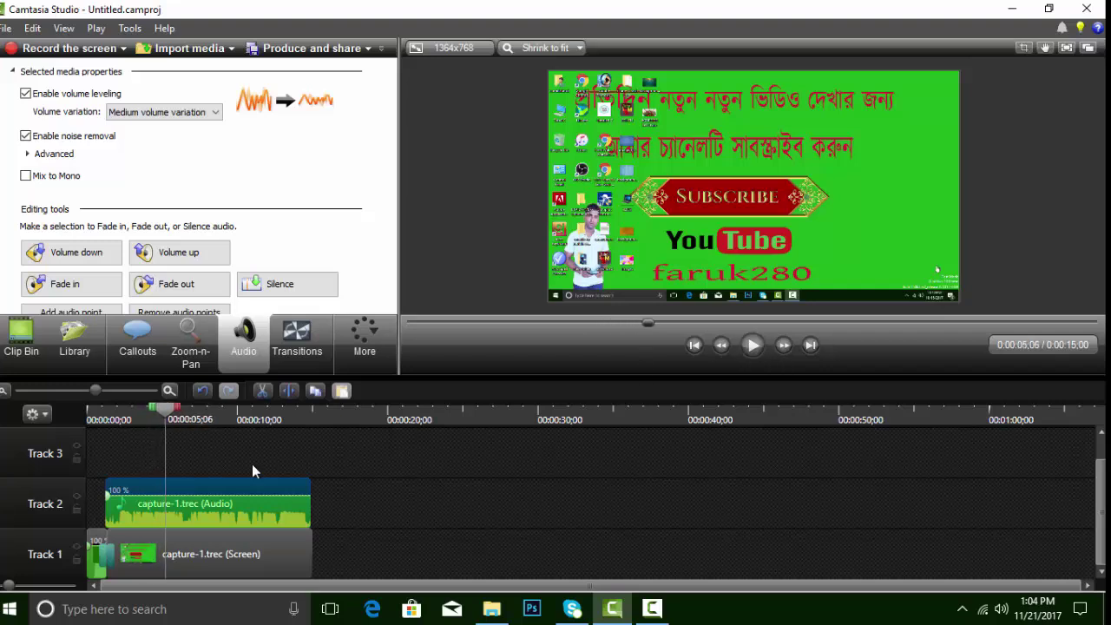
{"action": "left_click_drag", "start_coordinate": [214, 491], "coordinate": [216, 486]}
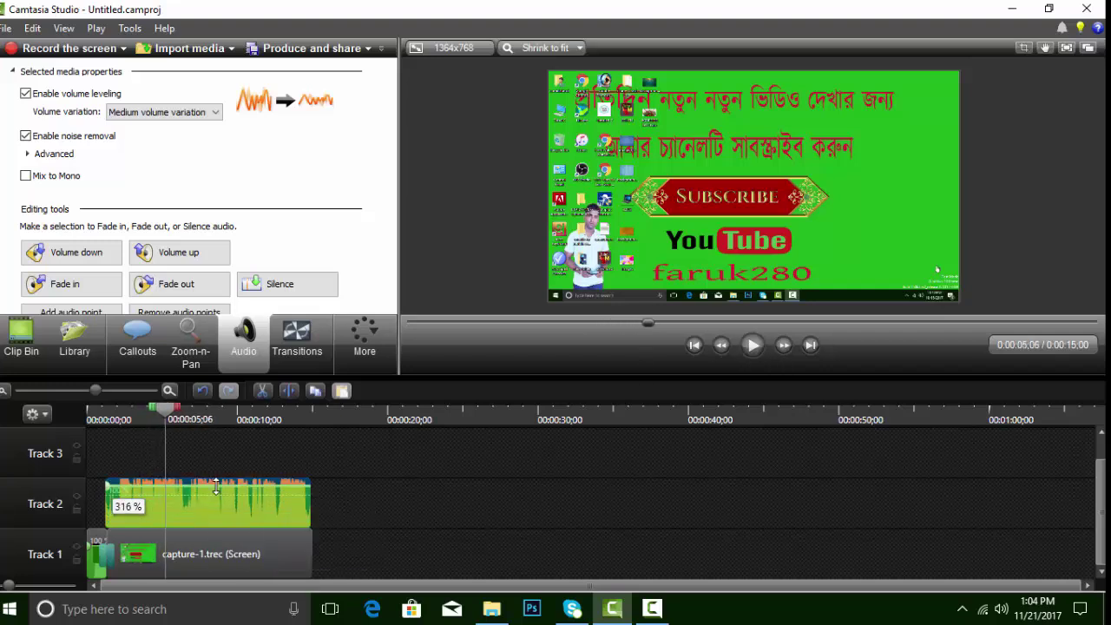
{"action": "left_click", "coordinate": [751, 346]}
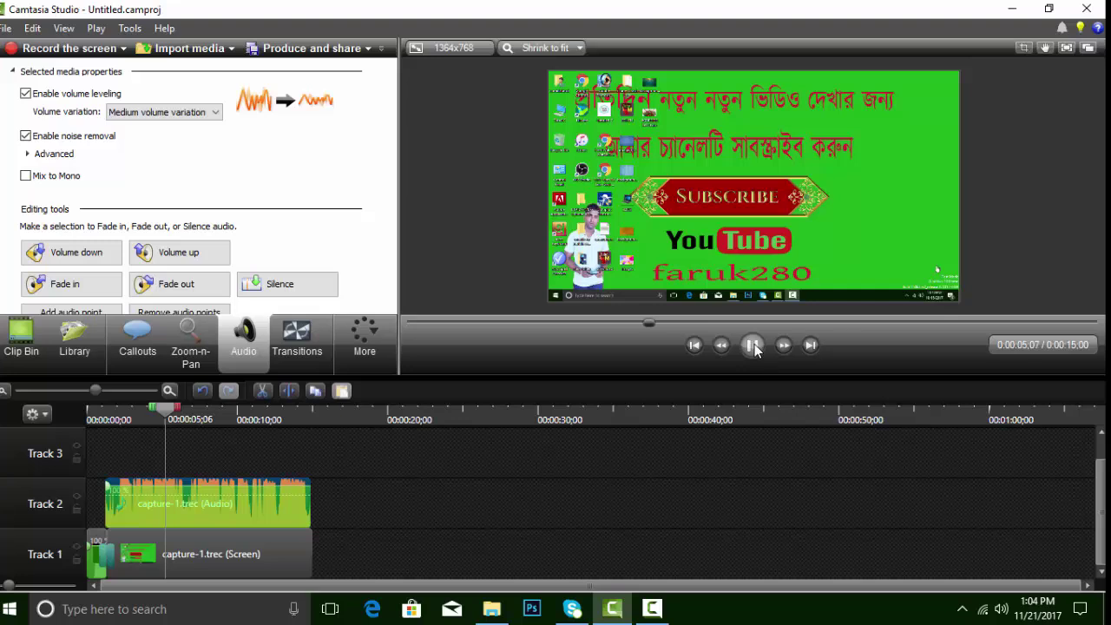
{"action": "left_click", "coordinate": [752, 346]}
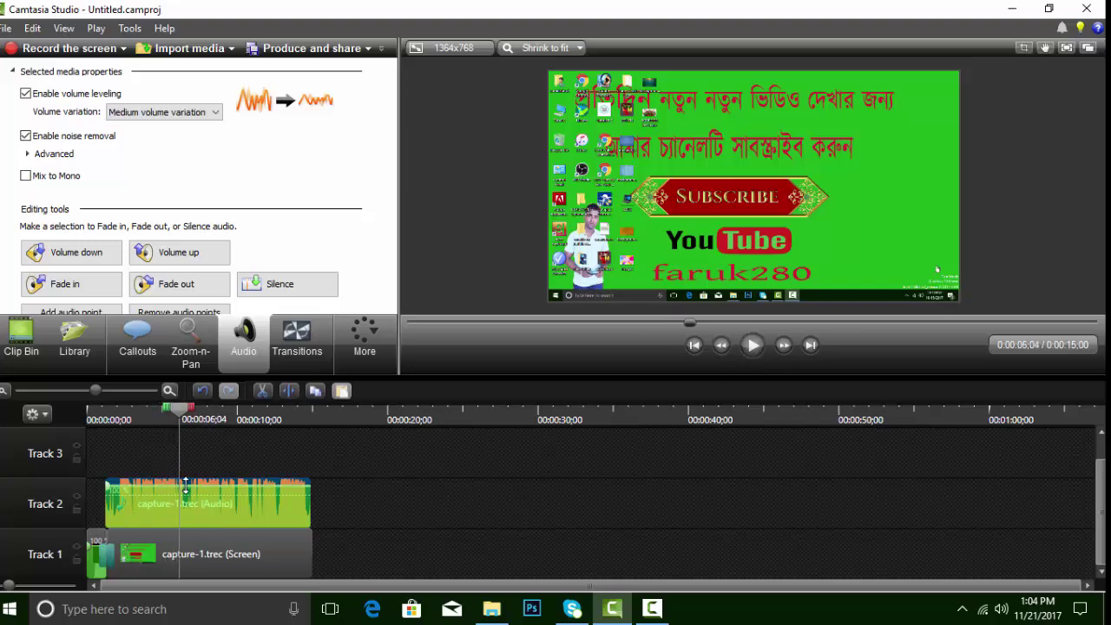
- Lower the capture-1 audio clip's volume to slightly above its original level and return the playhead to the intro
{"action": "left_click", "coordinate": [187, 492]}
{"action": "left_click_drag", "start_coordinate": [188, 497], "coordinate": [187, 491]}
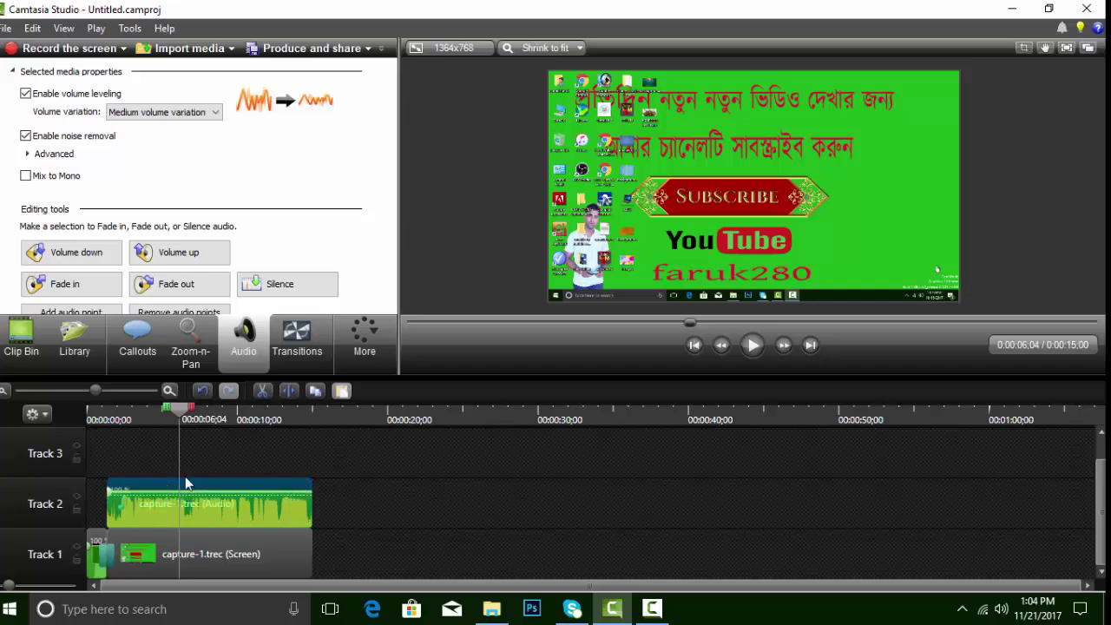
{"action": "left_click", "coordinate": [99, 419]}
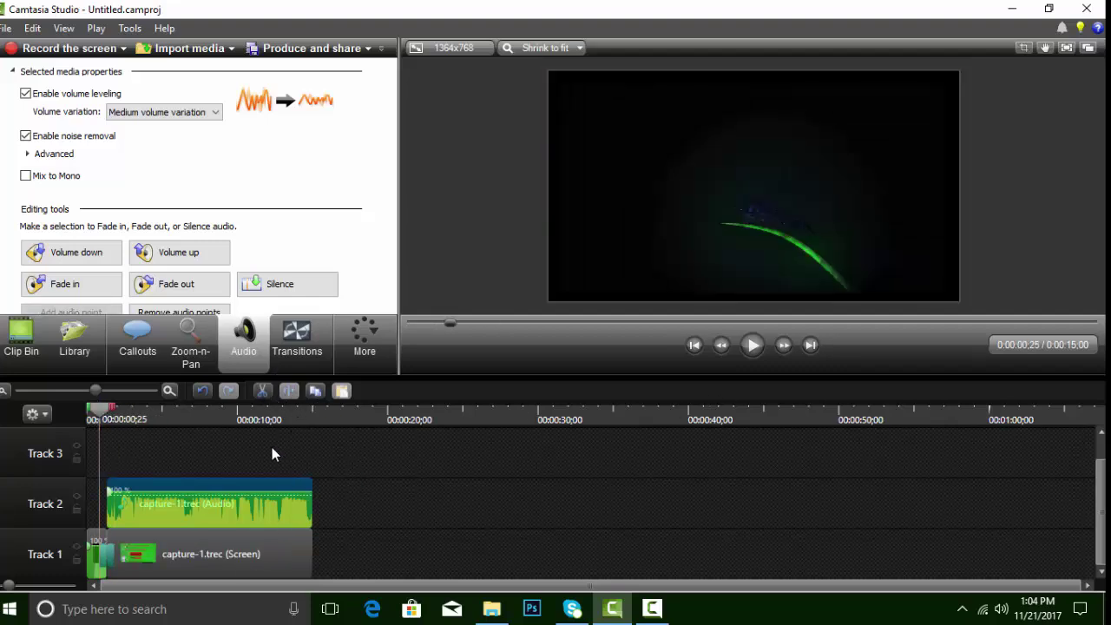
{"action": "left_click", "coordinate": [651, 611]}
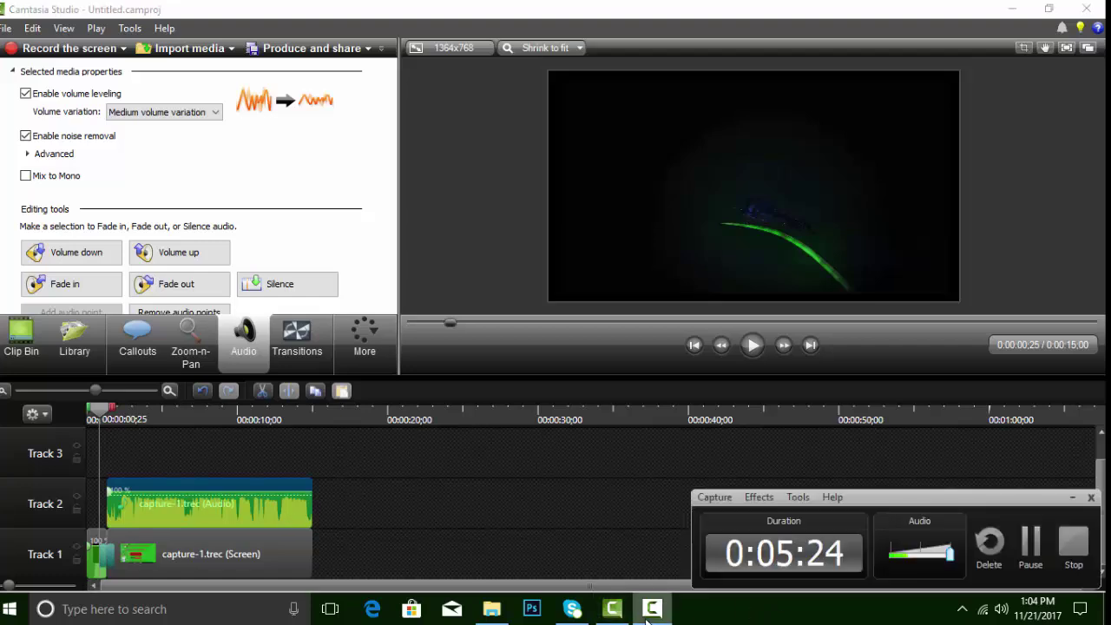
{"action": "left_click", "coordinate": [649, 612]}
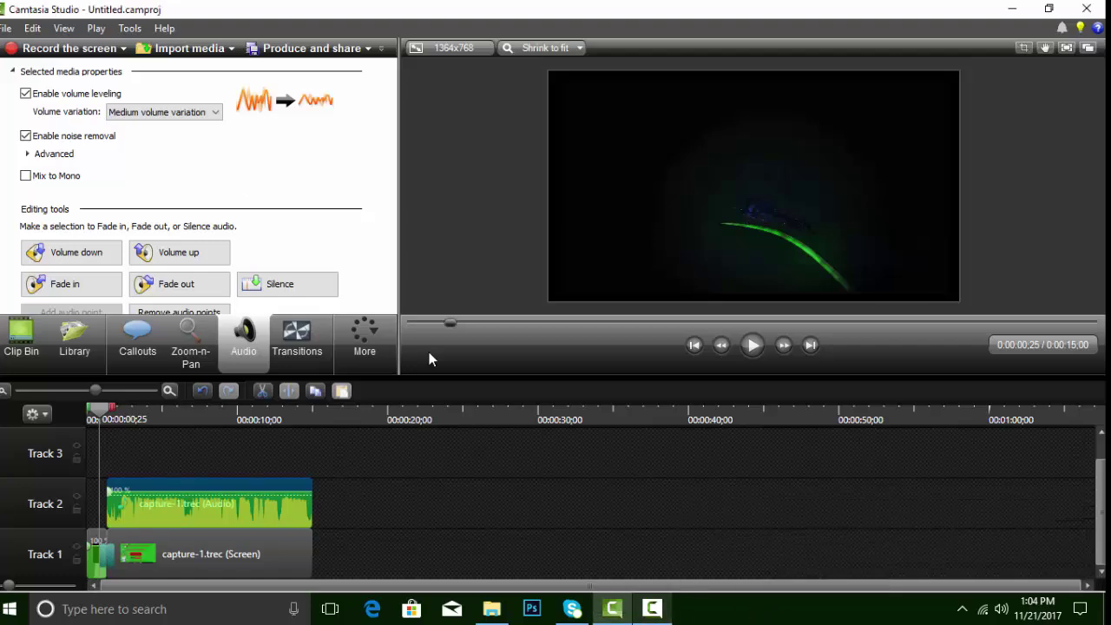
- Import the music file Follow_Me.mp3 from the you tub mp3 folder inside MY ALL YOU TUB ALL FILE on drive D
{"action": "left_click", "coordinate": [181, 49]}
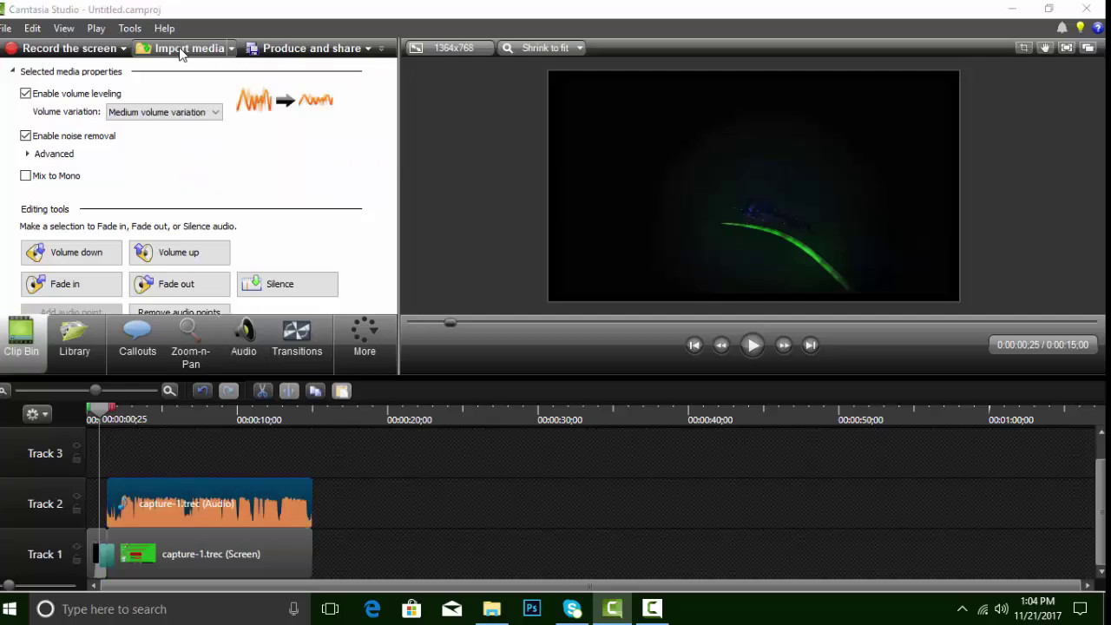
{"action": "left_click", "coordinate": [77, 335]}
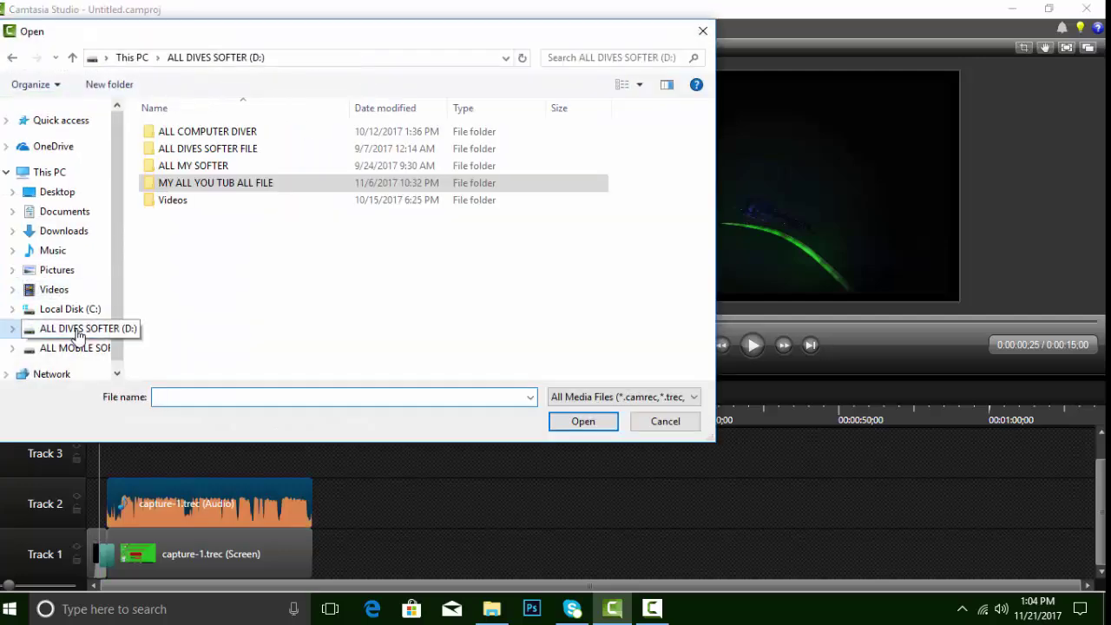
{"action": "double_click", "coordinate": [241, 182]}
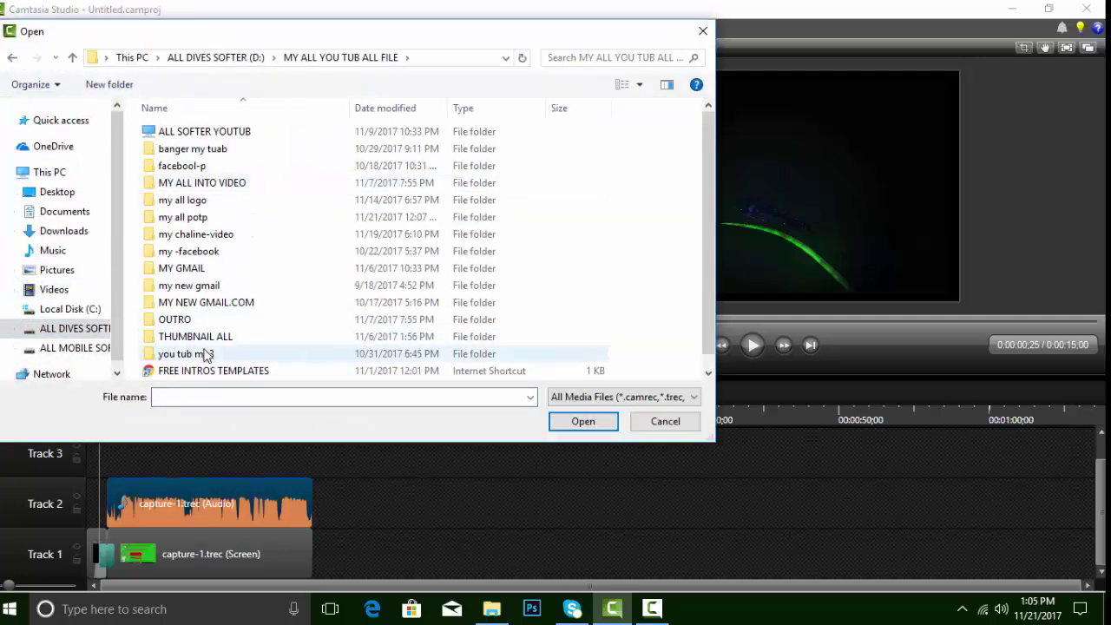
{"action": "scroll", "coordinate": [204, 350], "scroll_direction": "down", "scroll_amount": 1}
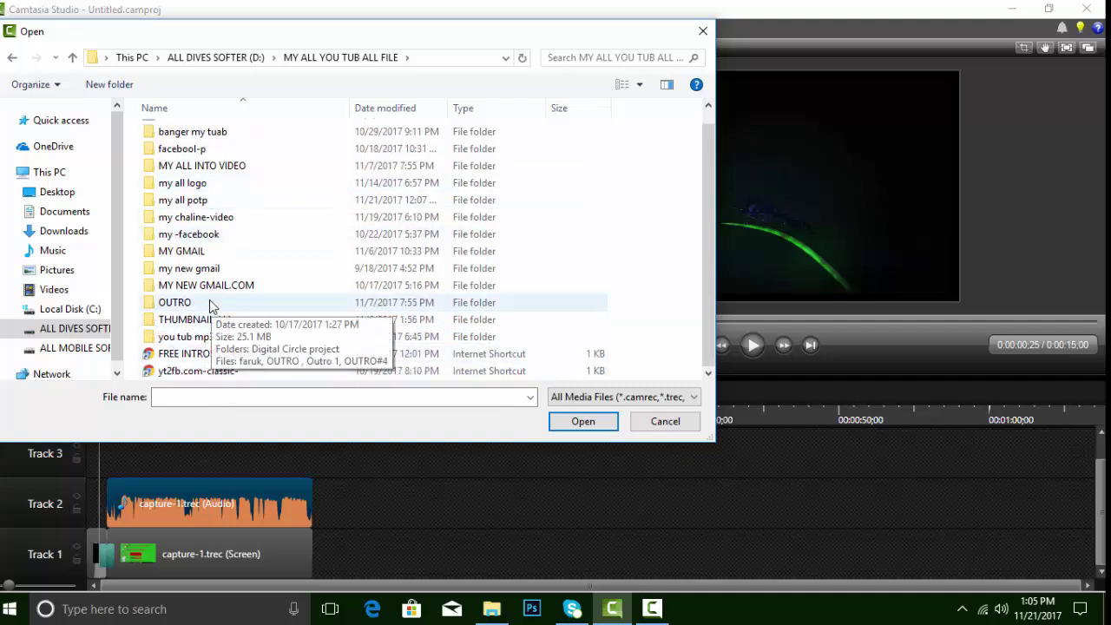
{"action": "scroll", "coordinate": [208, 291], "scroll_direction": "up", "scroll_amount": 1}
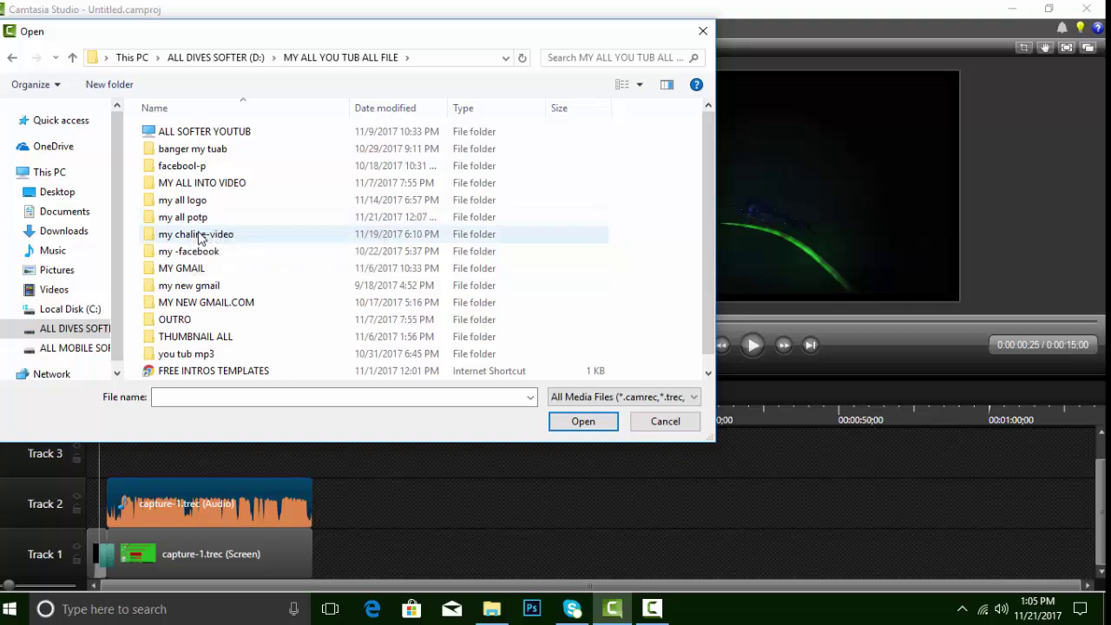
{"action": "double_click", "coordinate": [196, 354]}
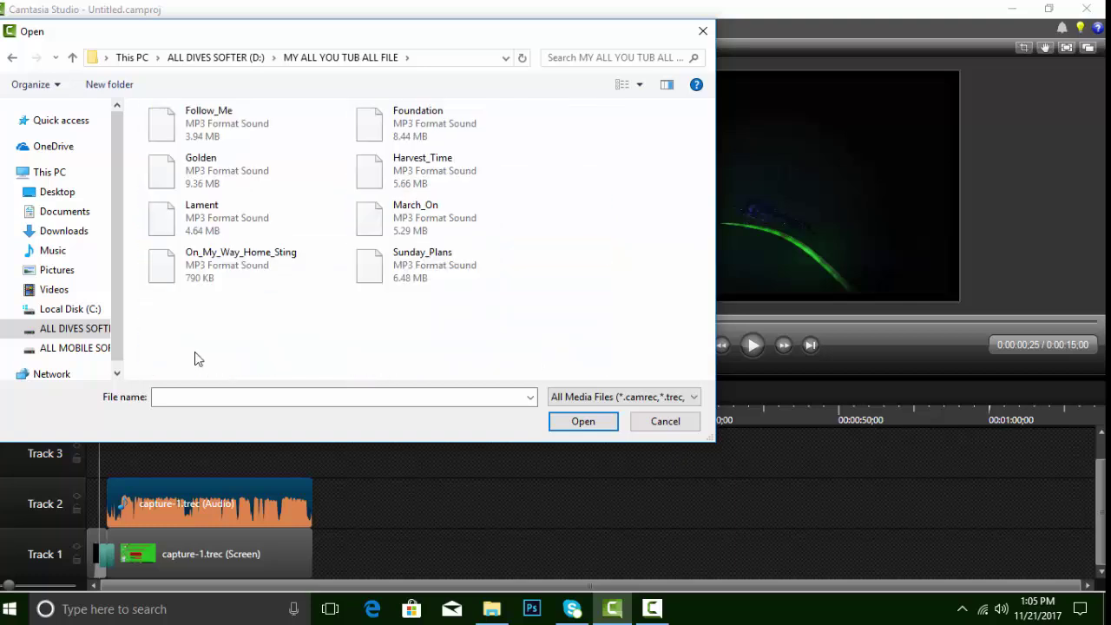
{"action": "left_click", "coordinate": [217, 130]}
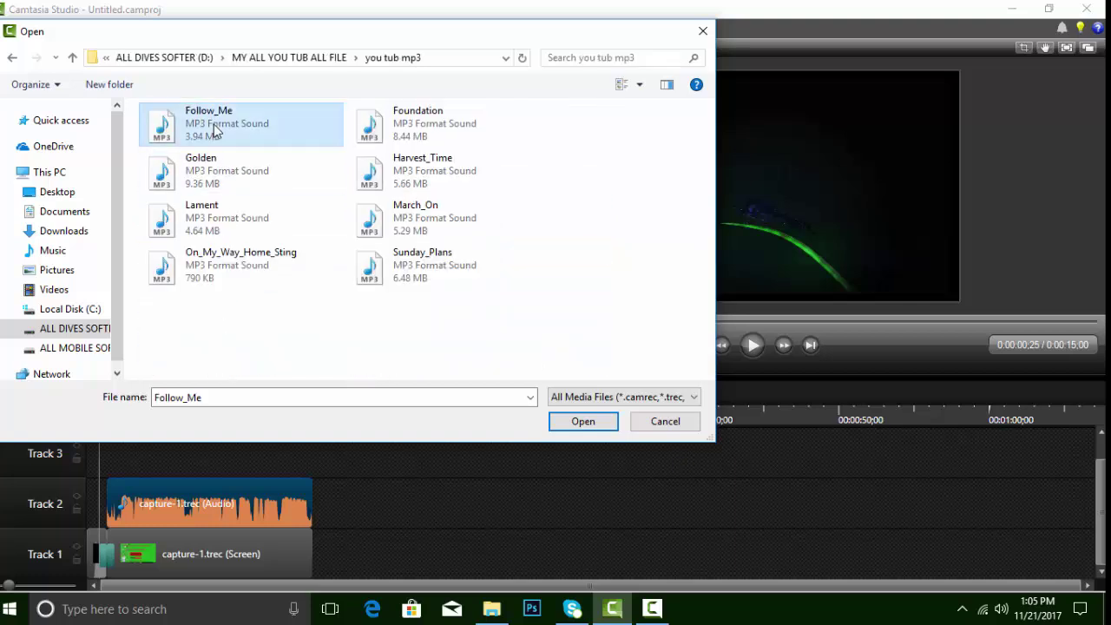
{"action": "double_click", "coordinate": [216, 130]}
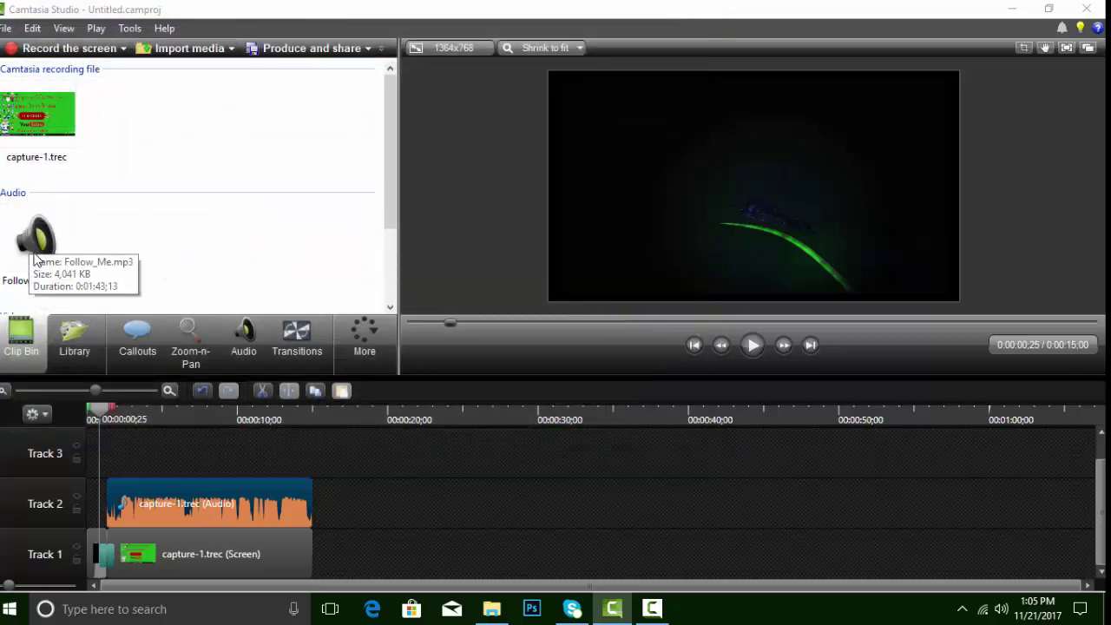
- Add Follow_Me.mp3 to Track 3, trimming its end to match the end of the capture-1 clips, and play a short part of the mix
{"action": "left_click_drag", "start_coordinate": [35, 259], "coordinate": [132, 459]}
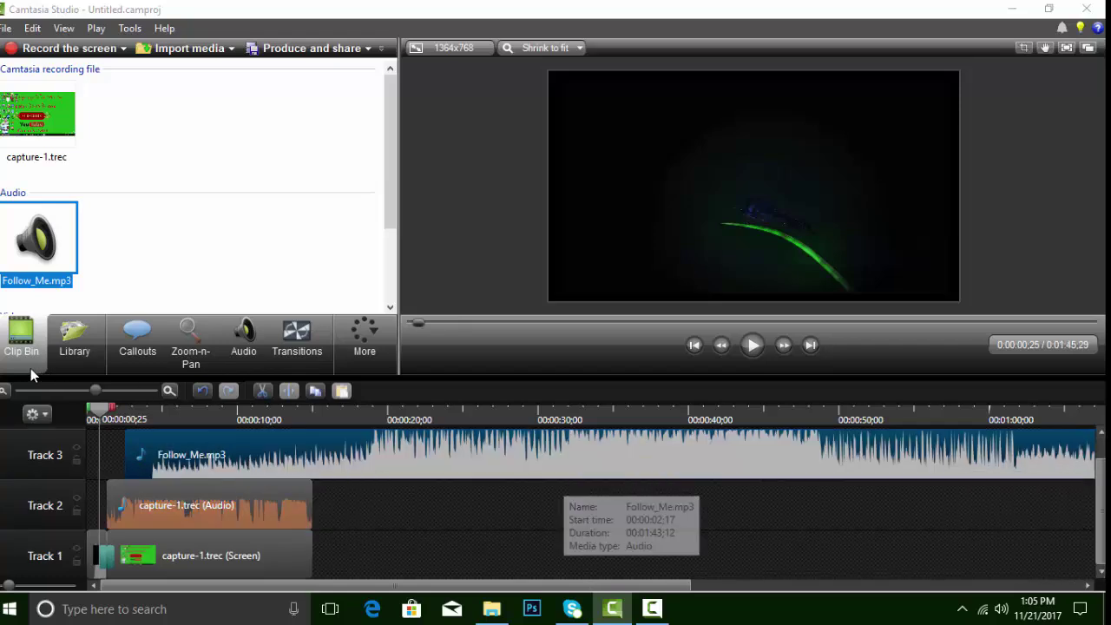
{"action": "left_click_drag", "start_coordinate": [95, 391], "coordinate": [78, 391]}
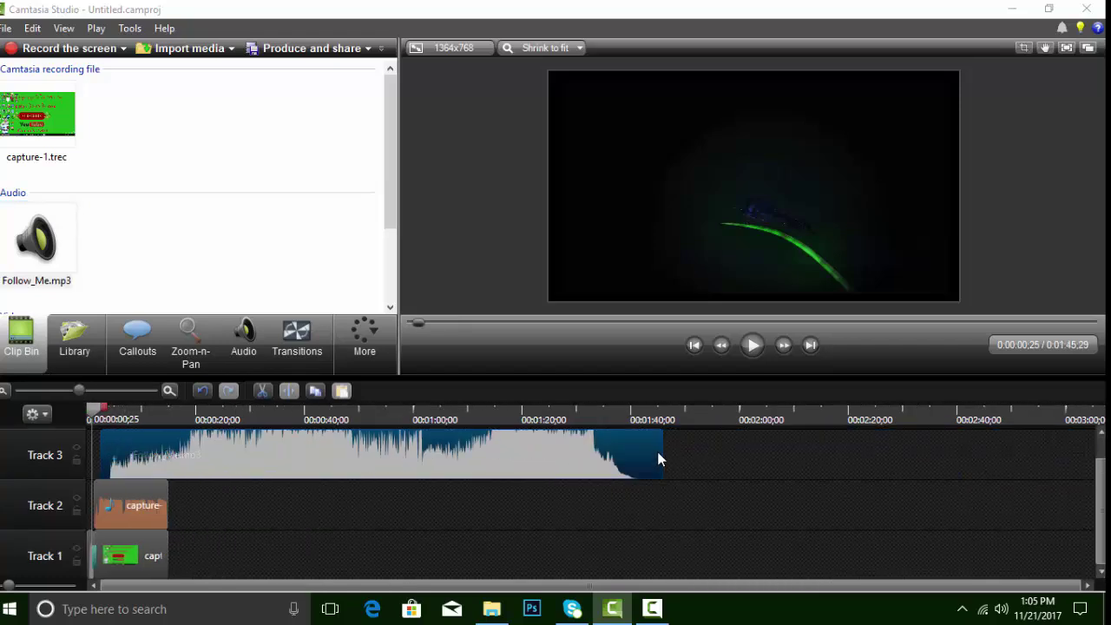
{"action": "left_click_drag", "start_coordinate": [660, 452], "coordinate": [168, 448]}
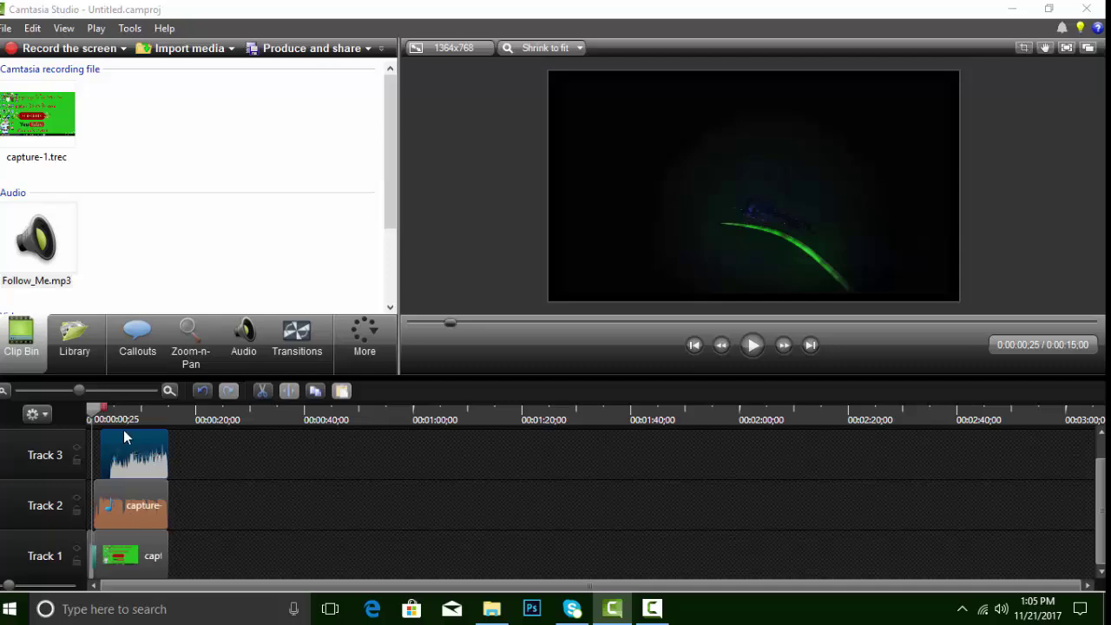
{"action": "left_click", "coordinate": [752, 345]}
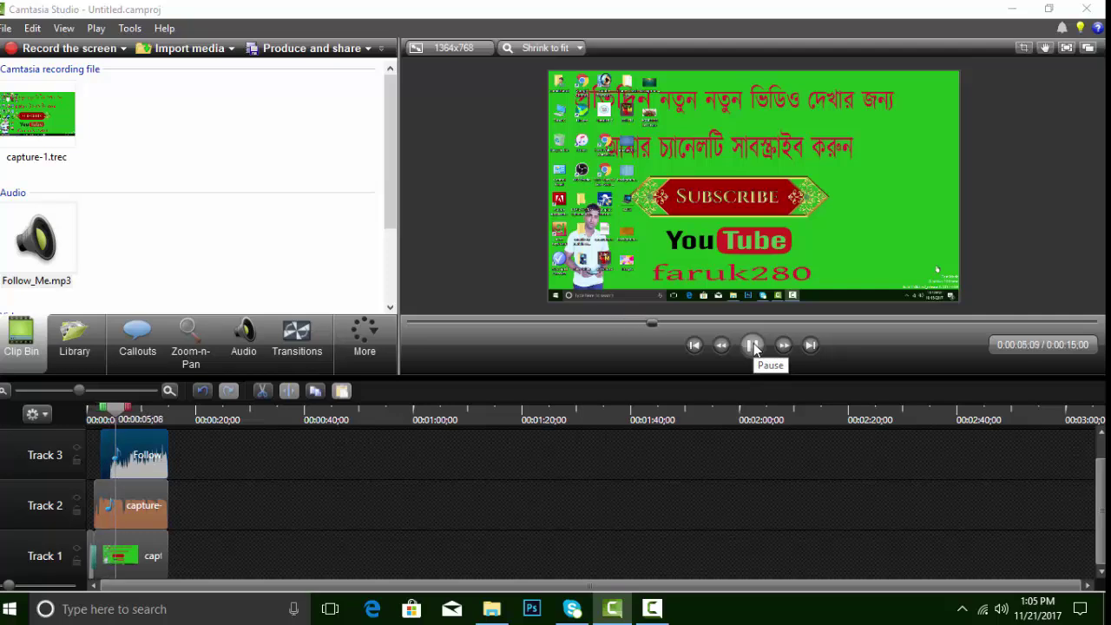
{"action": "left_click", "coordinate": [753, 345]}
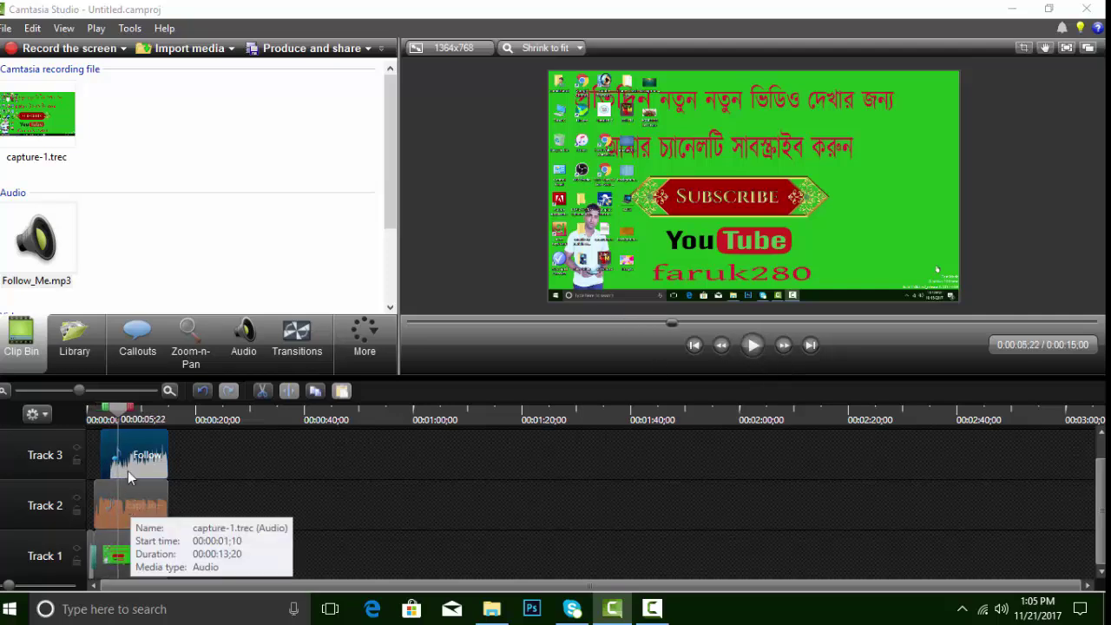
- Lower the volume of the Follow_Me.mp3 clip on Track 3 to nearly silent and play back the mix
{"action": "left_click", "coordinate": [244, 338]}
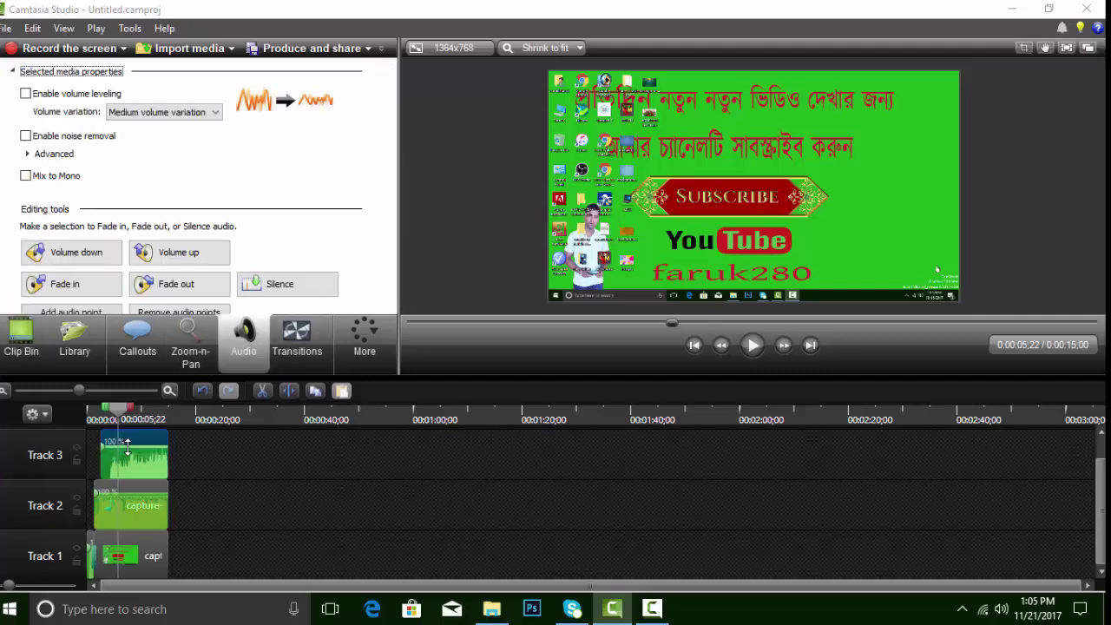
{"action": "left_click_drag", "start_coordinate": [127, 445], "coordinate": [128, 476]}
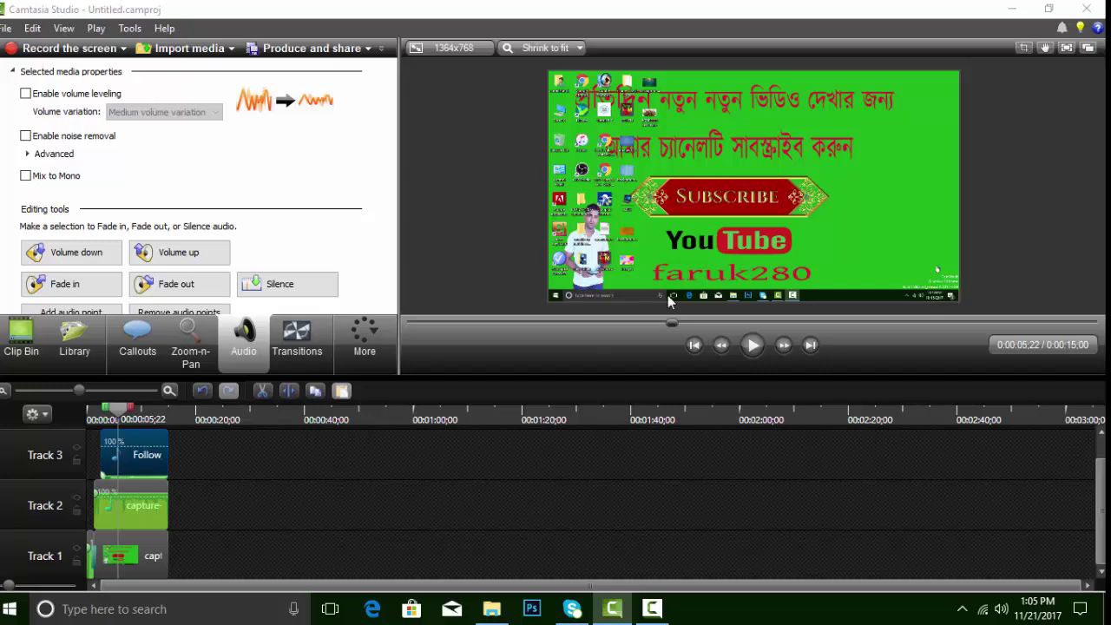
{"action": "left_click", "coordinate": [754, 345]}
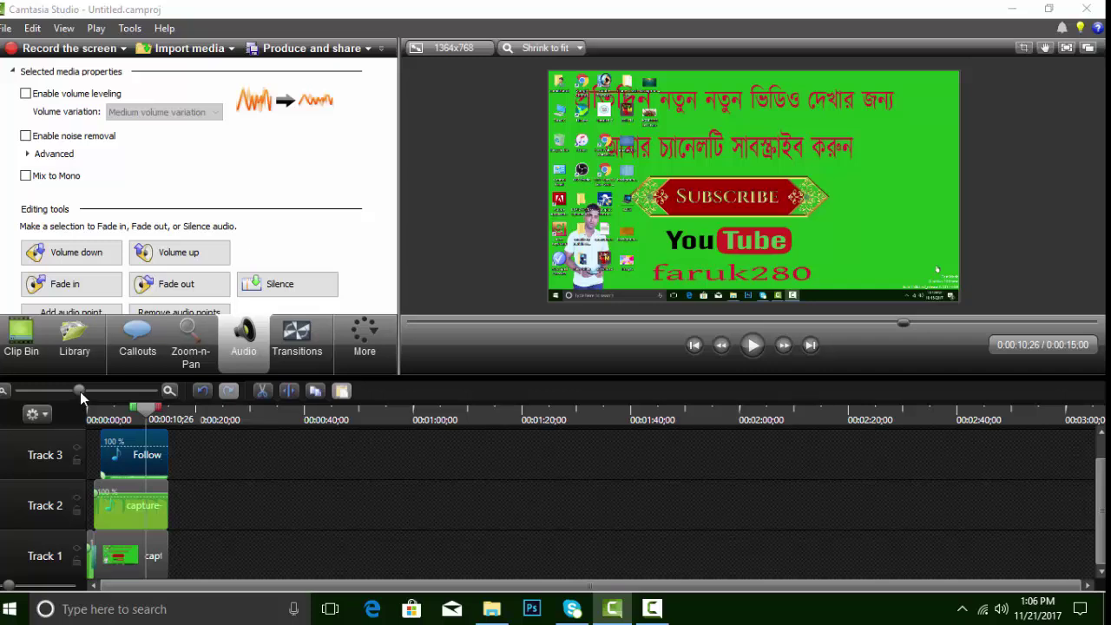
{"action": "left_click_drag", "start_coordinate": [79, 387], "coordinate": [96, 389]}
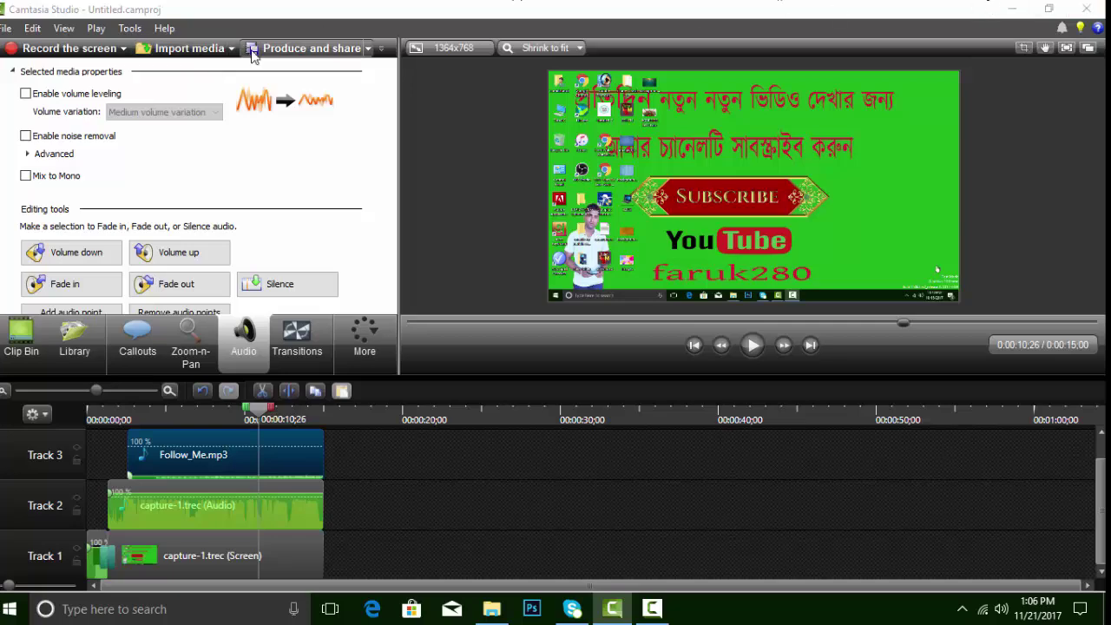
{"action": "left_click", "coordinate": [195, 52]}
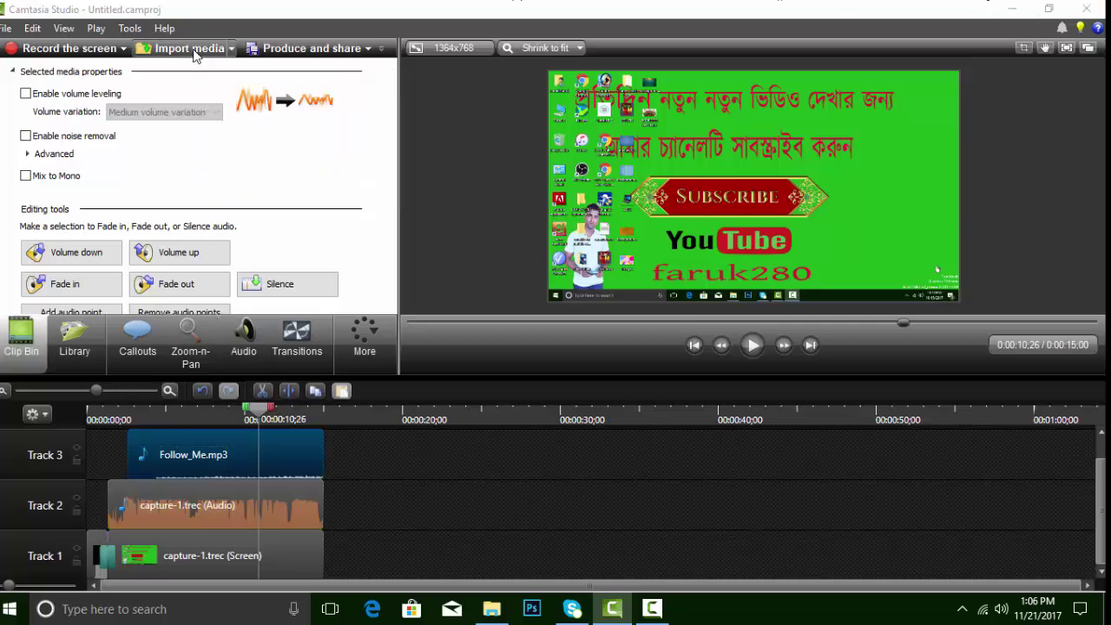
{"action": "left_click", "coordinate": [86, 328]}
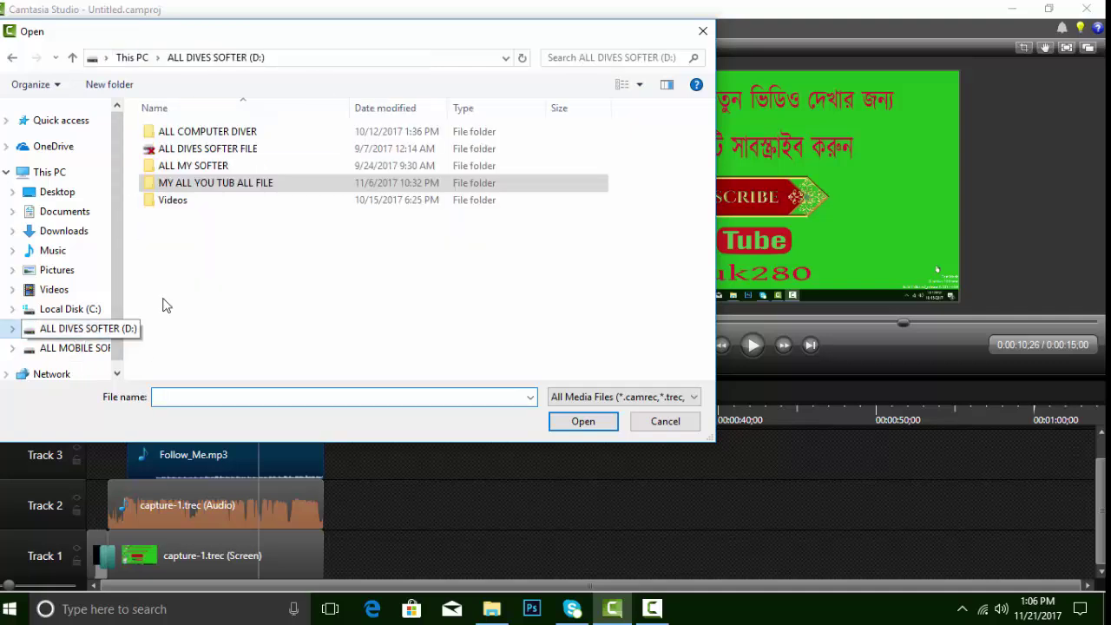
{"action": "double_click", "coordinate": [217, 189]}
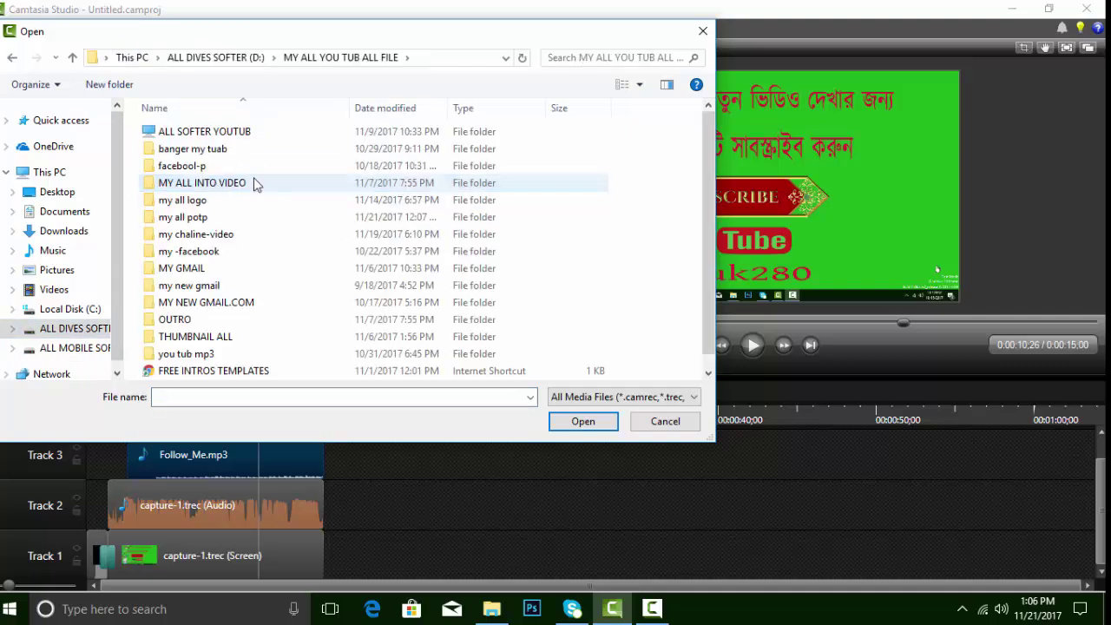
{"action": "left_click", "coordinate": [703, 30]}
- Import the outro video OUTRO#4.wmv from the OUTRO folder inside MY ALL YOU TUB ALL FILE on drive D
{"action": "left_click", "coordinate": [188, 52]}
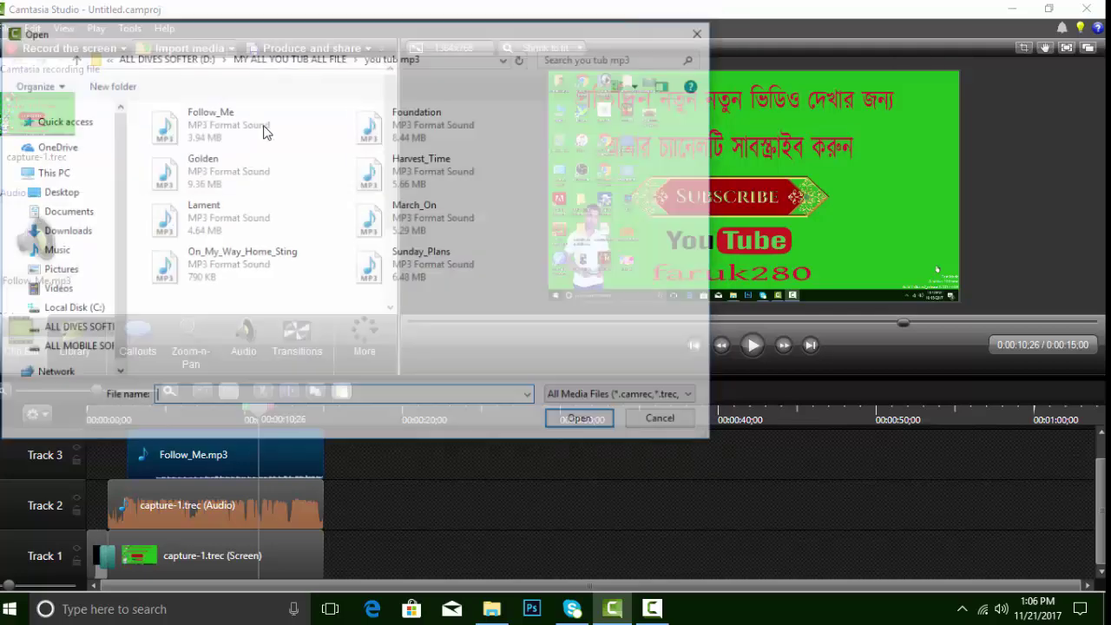
{"action": "left_click", "coordinate": [76, 328]}
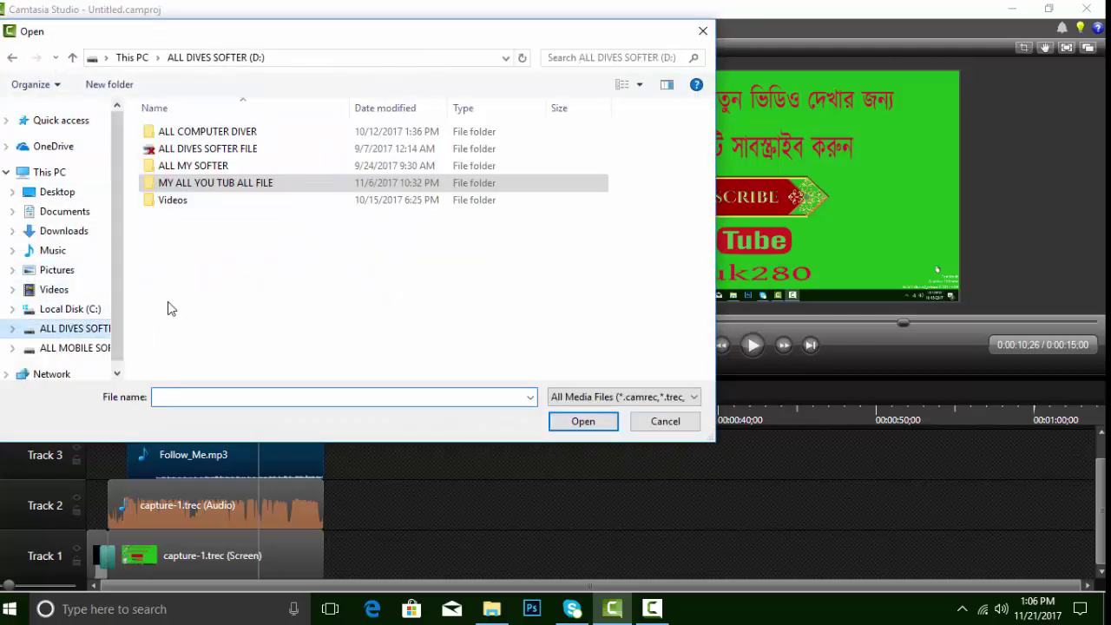
{"action": "double_click", "coordinate": [190, 170]}
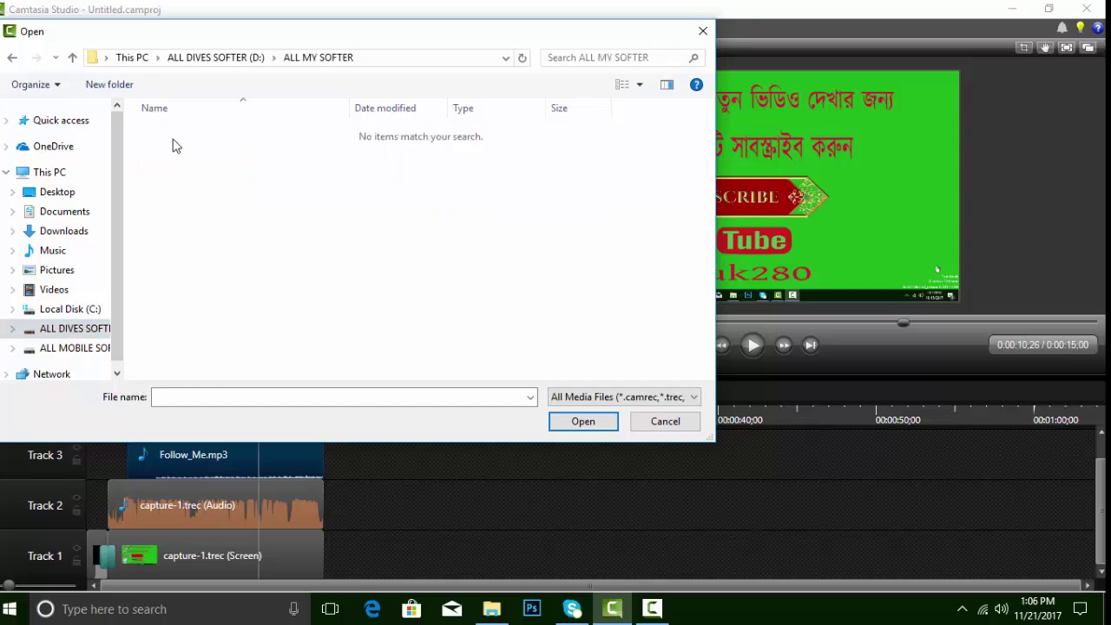
{"action": "key", "text": "BackSpace"}
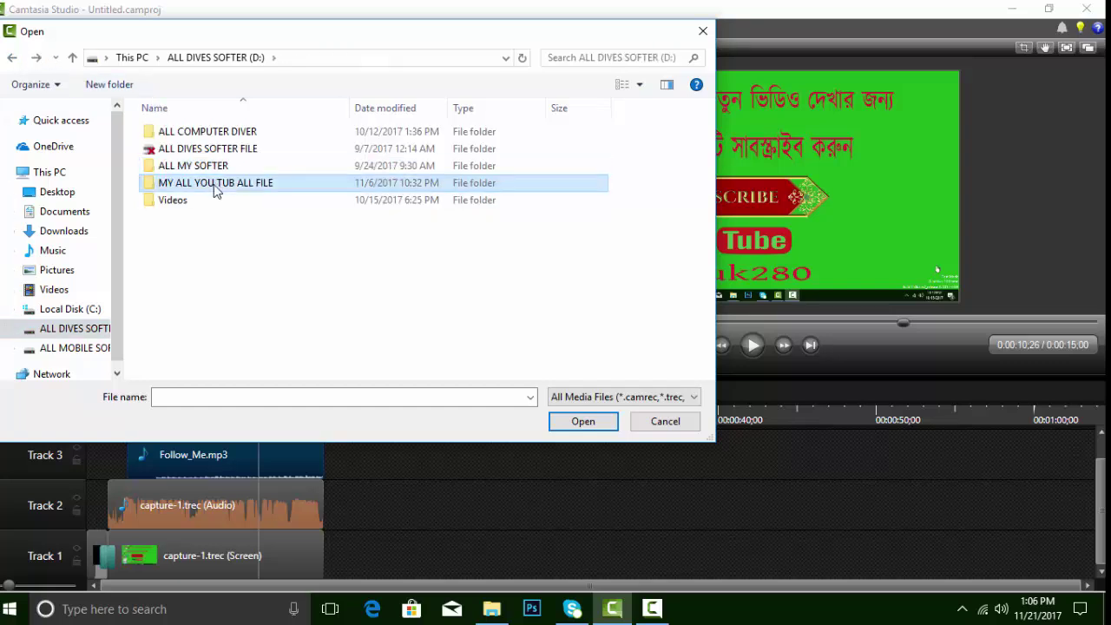
{"action": "double_click", "coordinate": [213, 182]}
{"action": "double_click", "coordinate": [178, 319]}
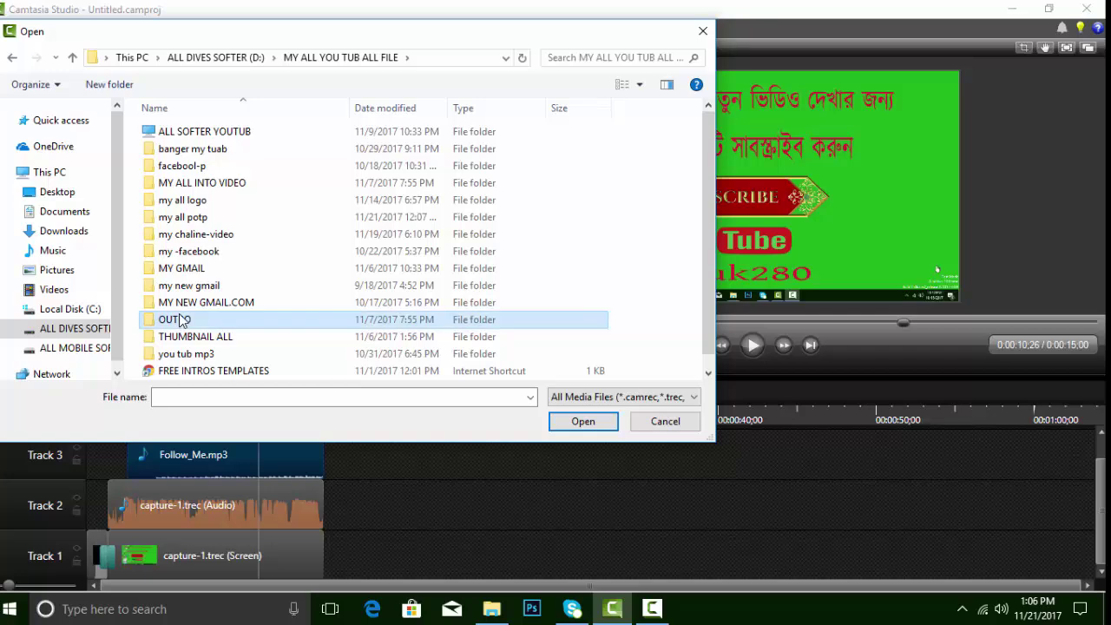
{"action": "double_click", "coordinate": [578, 157]}
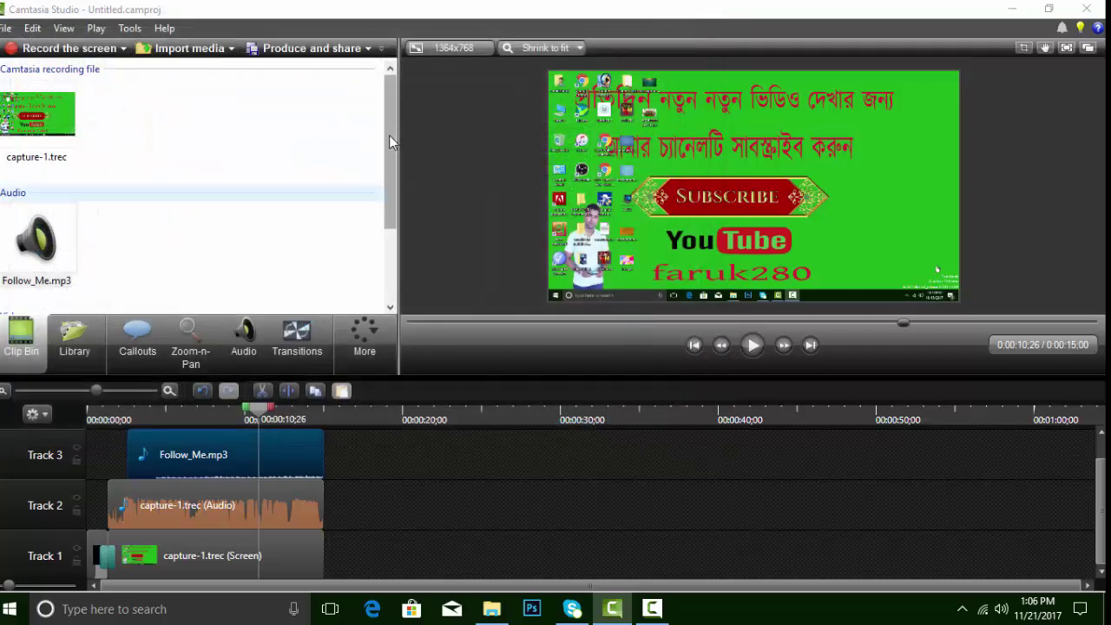
- Place OUTRO#4.wmv directly after the screen recording on Track 1, trimmed to end at about 0:00:18;12, and preview it from 0:00:15;00
{"action": "left_click_drag", "start_coordinate": [159, 236], "coordinate": [434, 554]}
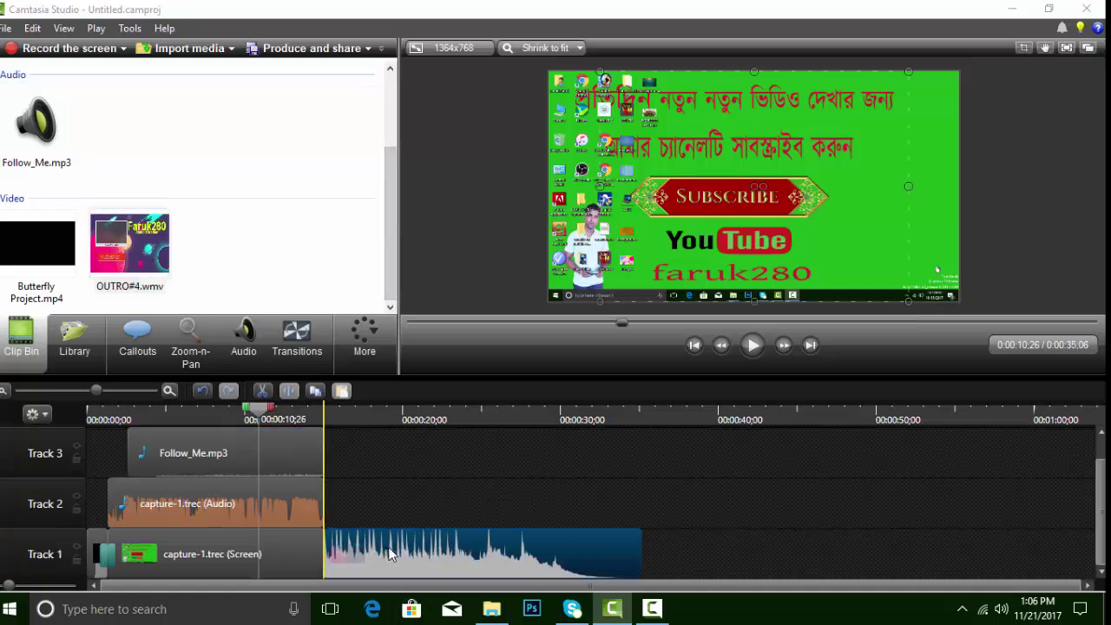
{"action": "left_click_drag", "start_coordinate": [641, 549], "coordinate": [376, 552]}
{"action": "left_click_drag", "start_coordinate": [260, 419], "coordinate": [328, 423]}
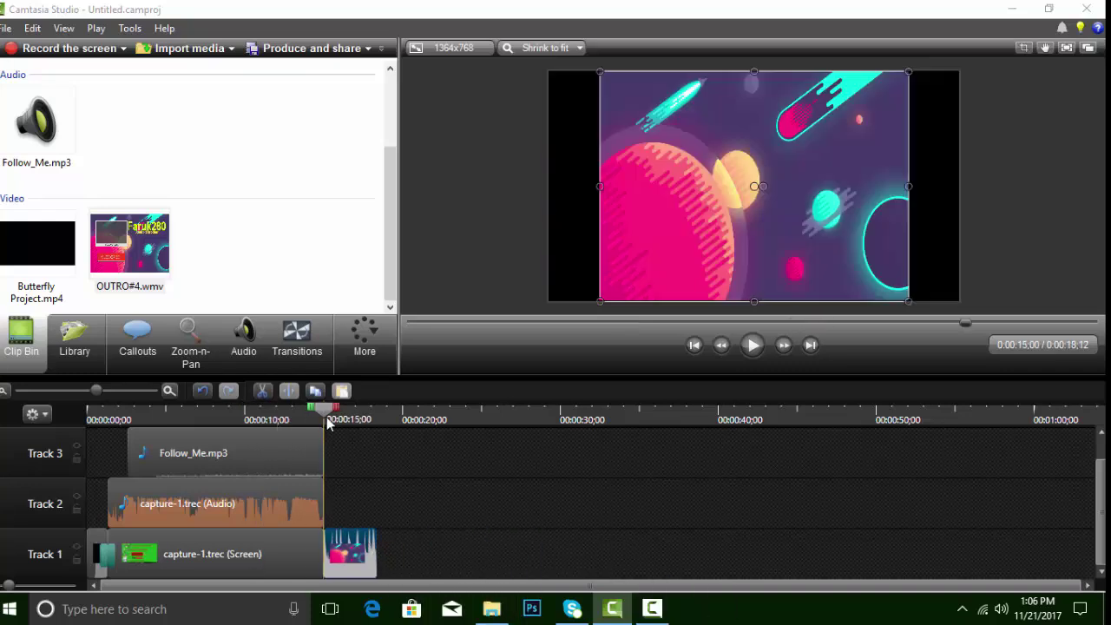
{"action": "left_click", "coordinate": [753, 344]}
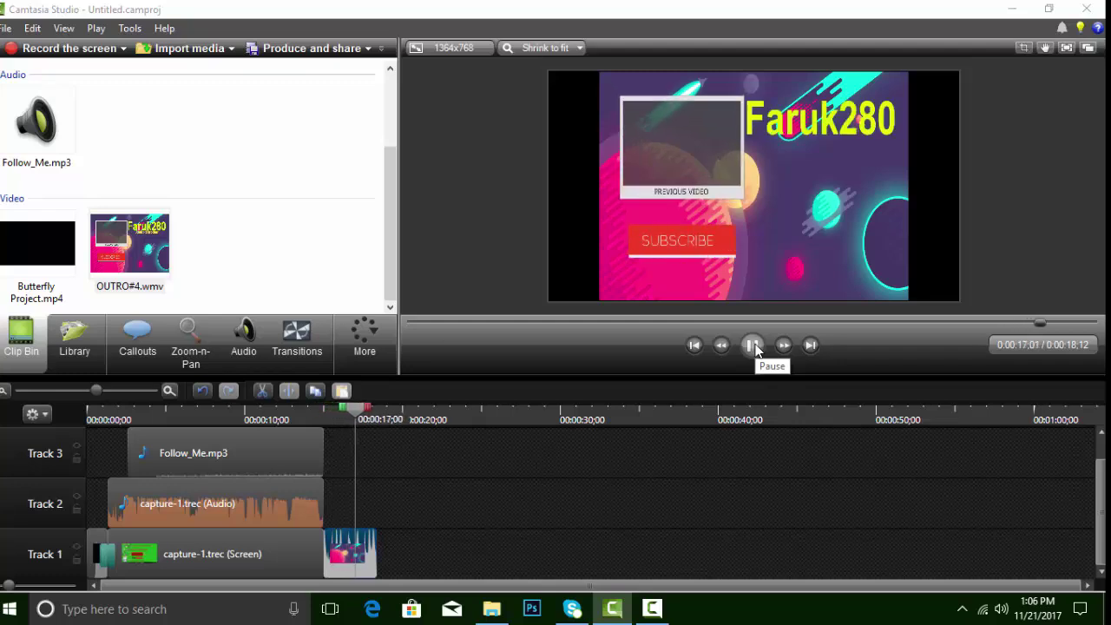
{"action": "left_click", "coordinate": [752, 345]}
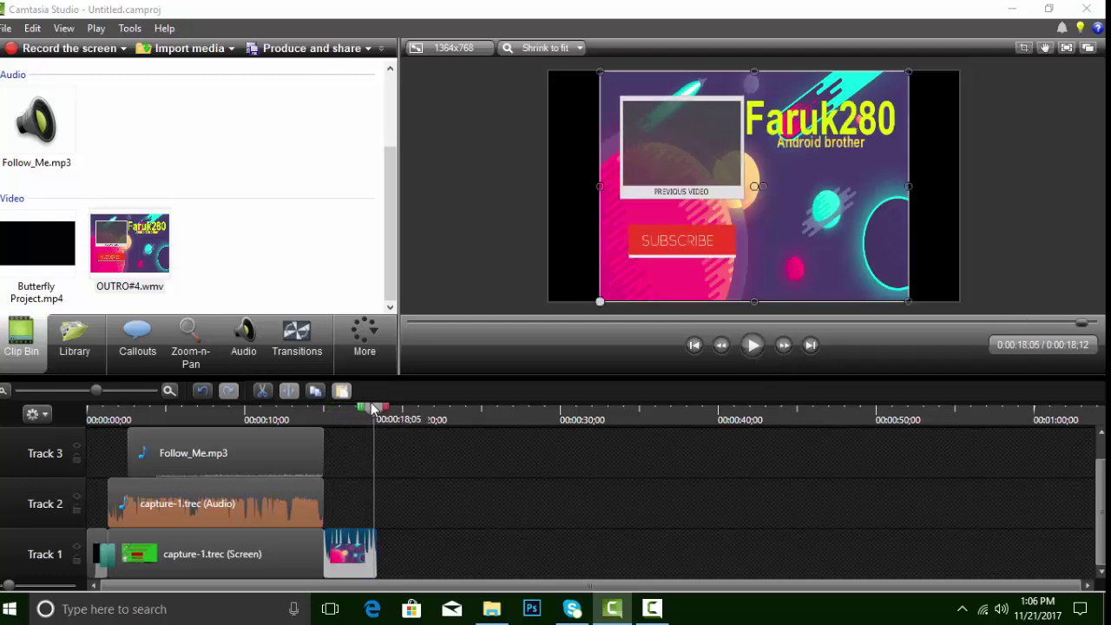
- Return the playhead to the early part of the screen recording and play a short section from 0:00:04;09
{"action": "left_click_drag", "start_coordinate": [371, 412], "coordinate": [111, 414]}
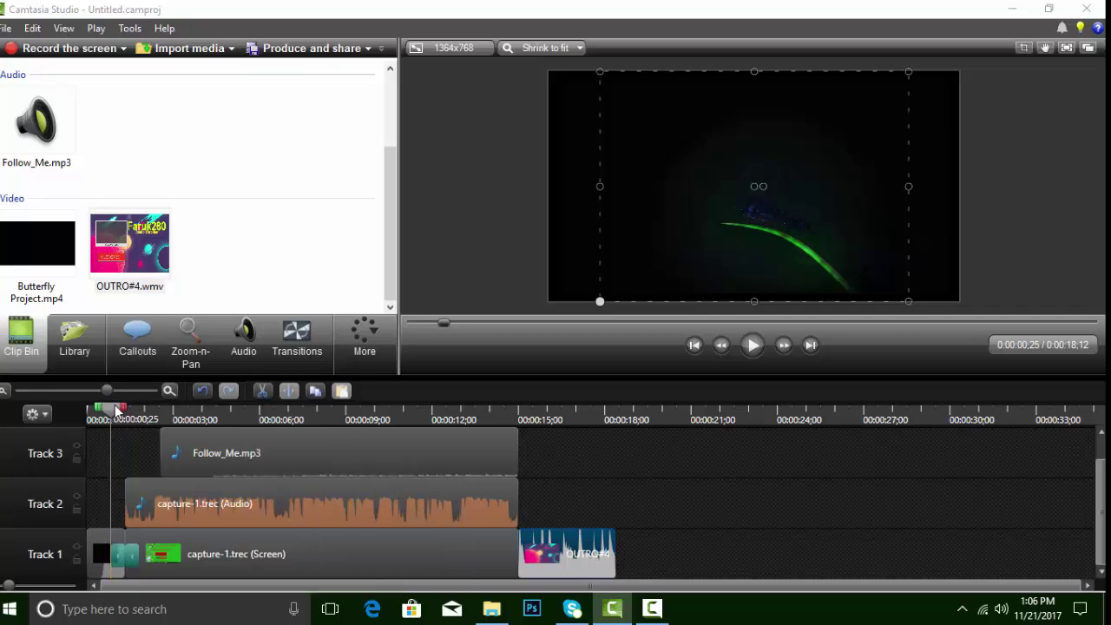
{"action": "left_click_drag", "start_coordinate": [114, 412], "coordinate": [214, 418]}
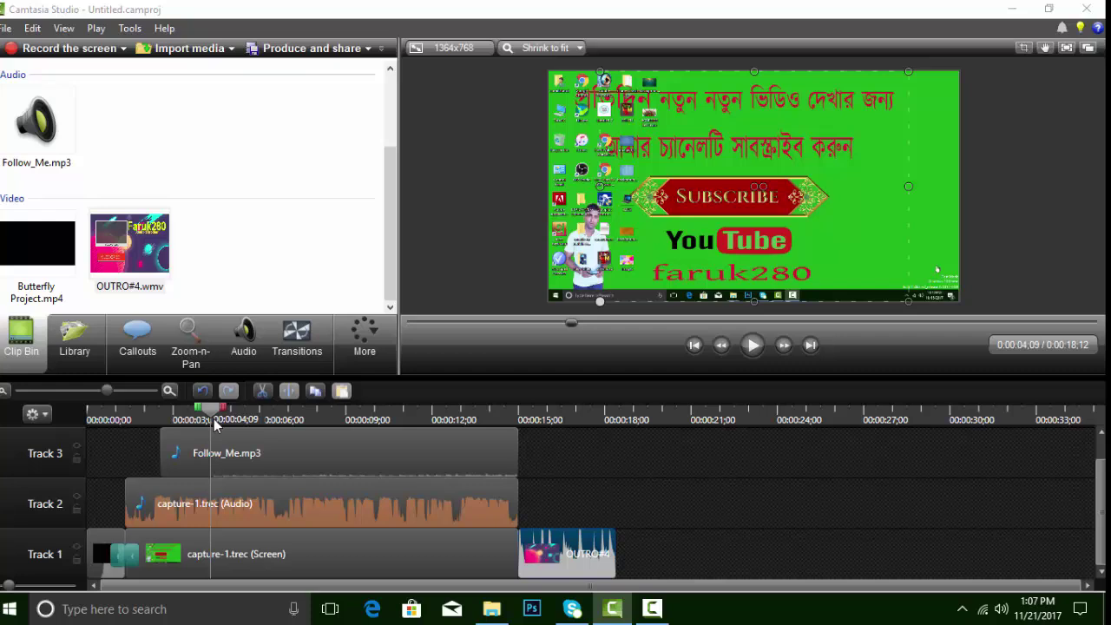
{"action": "left_click", "coordinate": [753, 344]}
{"action": "left_click", "coordinate": [752, 345]}
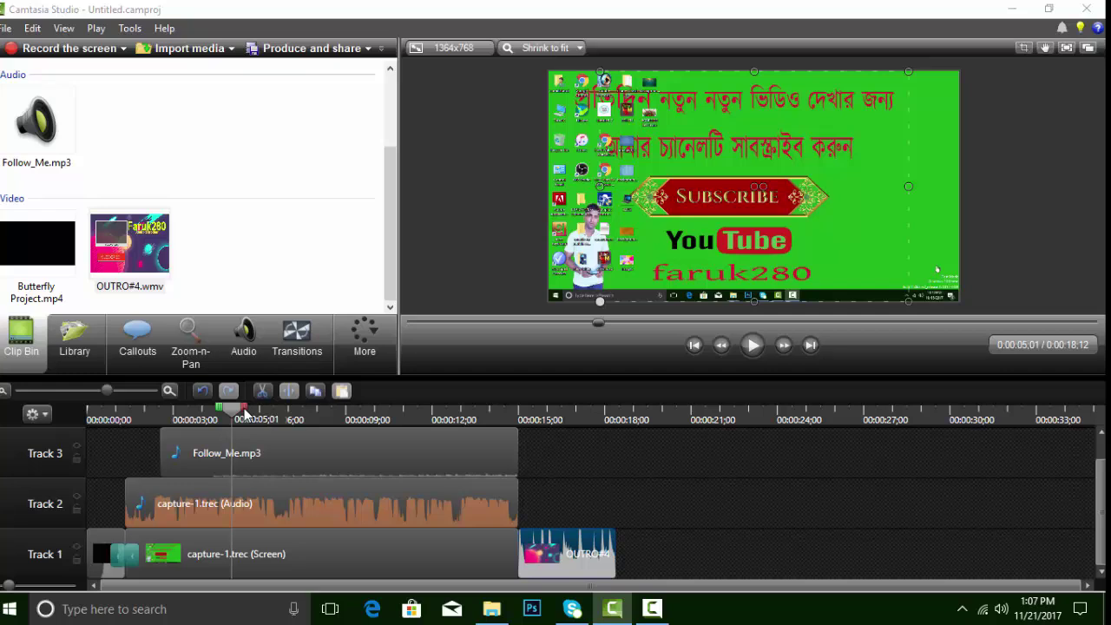
- Select the timeline range from 0:00:05;01 to 0:00:05;12 across all tracks and clear the selection
{"action": "left_click_drag", "start_coordinate": [245, 415], "coordinate": [255, 418]}
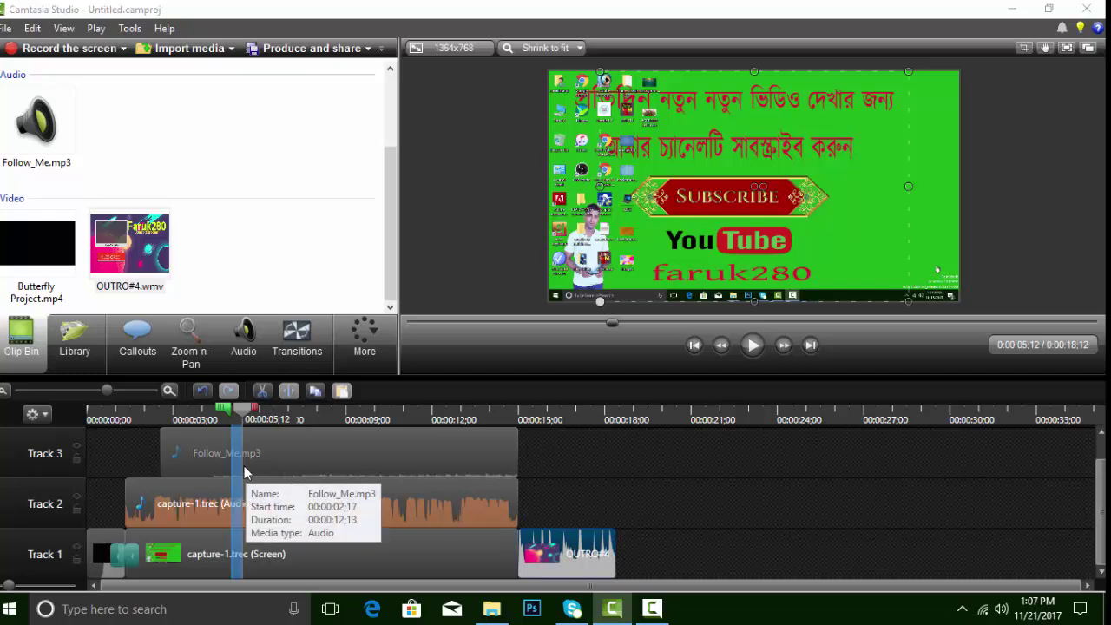
{"action": "left_click", "coordinate": [232, 416]}
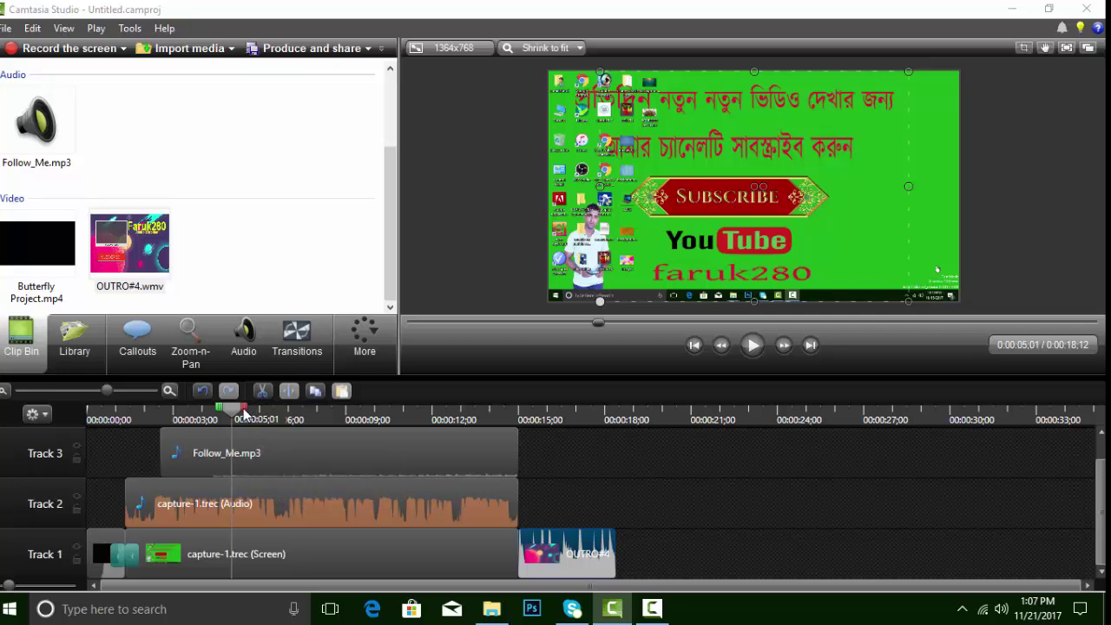
- Cut the timeline range from 0:00:05;01 to 0:00:05;10 out of all tracks
{"action": "left_click_drag", "start_coordinate": [244, 412], "coordinate": [251, 418]}
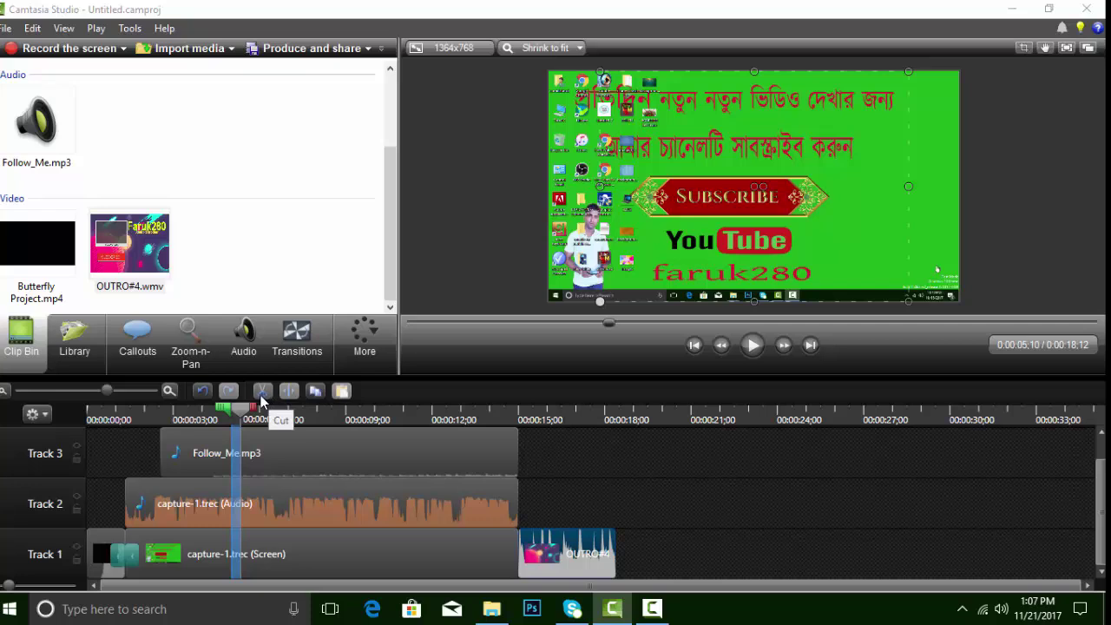
{"action": "left_click", "coordinate": [262, 392]}
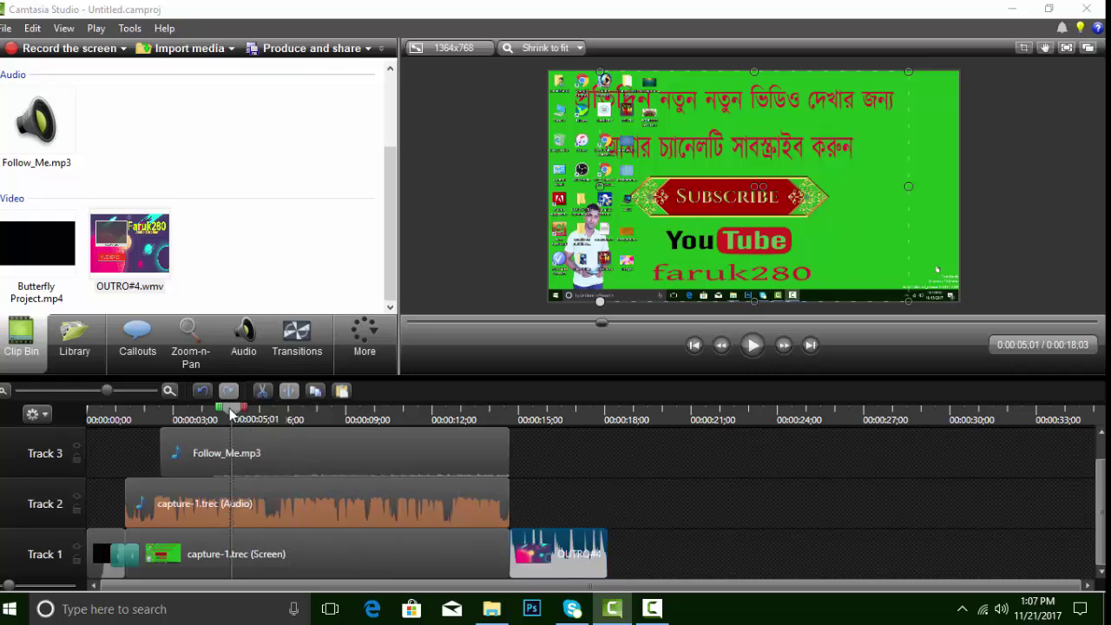
- Split the Follow_Me.mp3 clip on Track 3 at 0:00:07;26
{"action": "left_click_drag", "start_coordinate": [247, 418], "coordinate": [315, 430]}
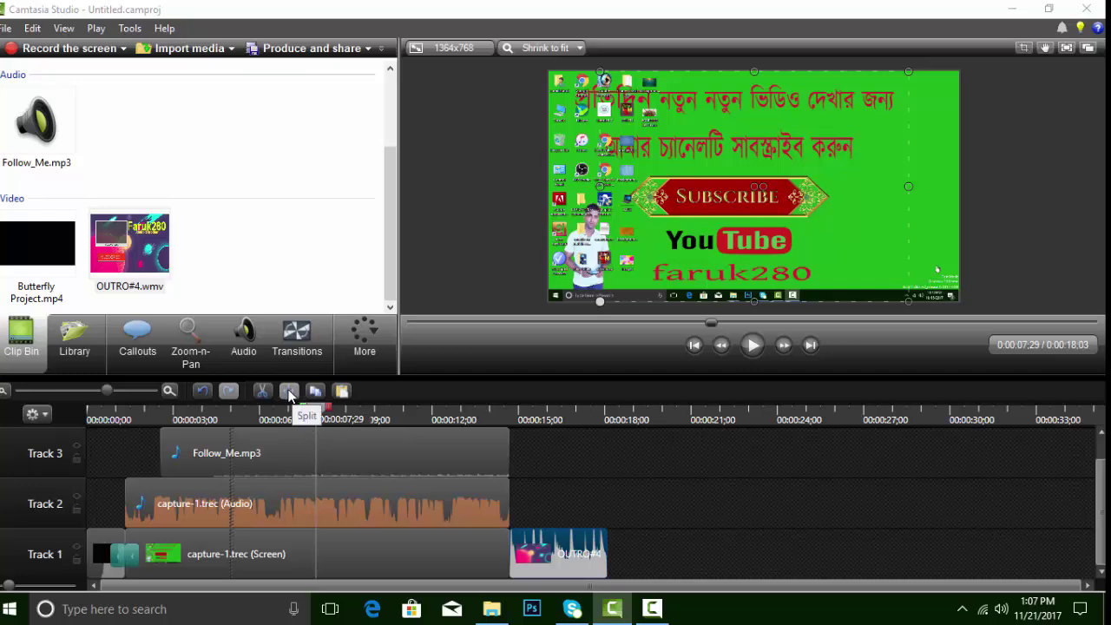
{"action": "mouse_move", "coordinate": [330, 415]}
{"action": "left_mouse_down"}
{"action": "mouse_move", "coordinate": [347, 409]}
{"action": "mouse_move", "coordinate": [312, 427]}
{"action": "left_mouse_up"}
{"action": "left_click", "coordinate": [319, 432]}
{"action": "key", "text": "s"}
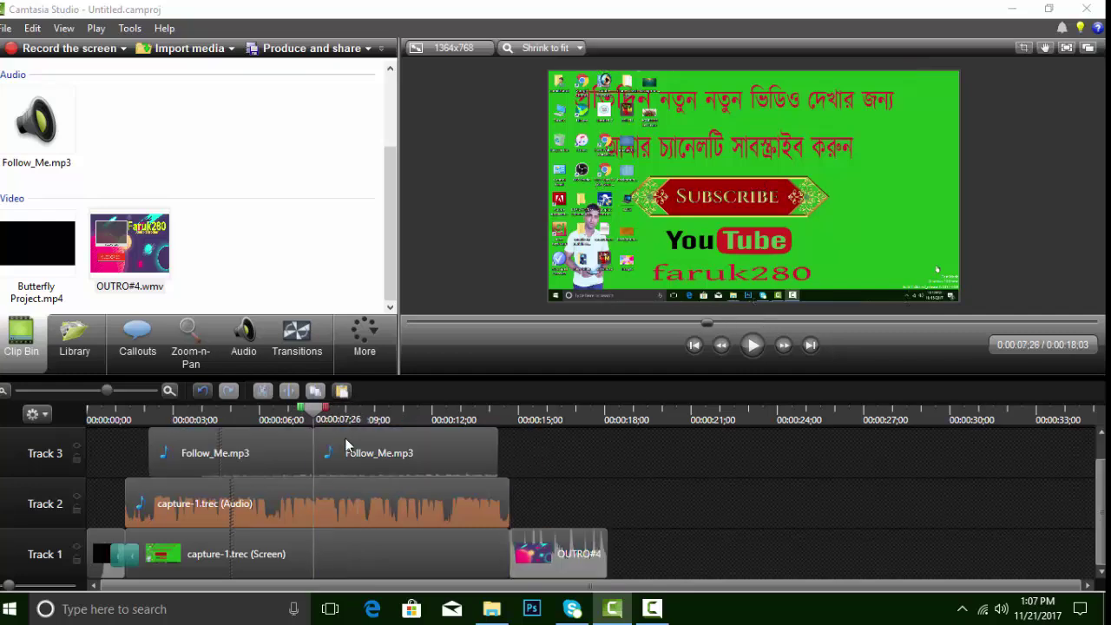
- Slide the second Follow_Me.mp3 segment on Track 3 away from the first one and back against it
{"action": "left_click", "coordinate": [347, 446]}
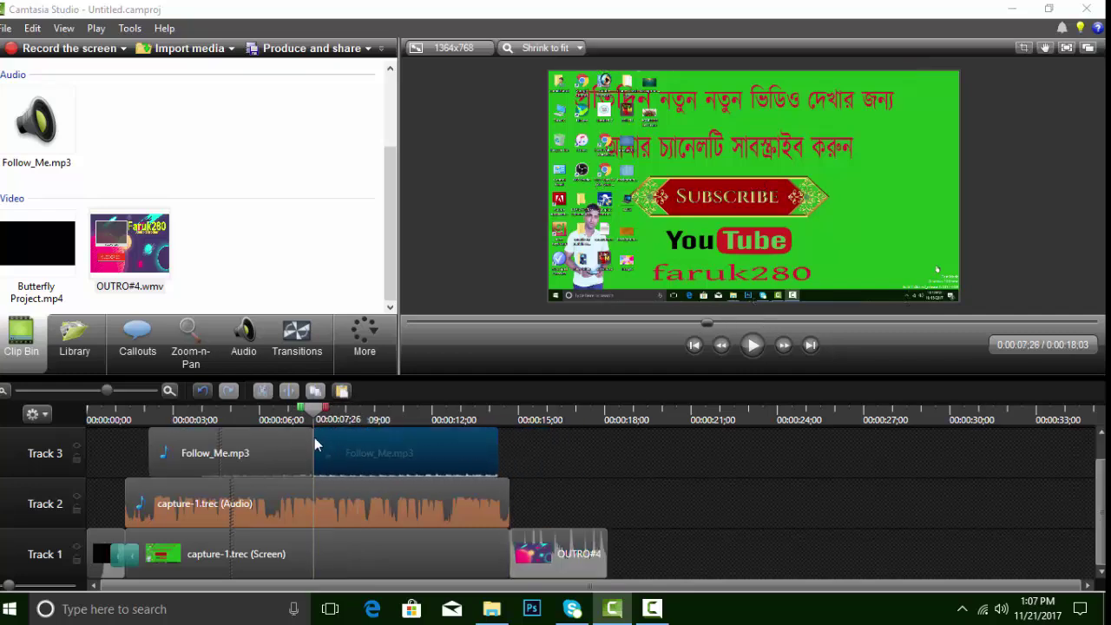
{"action": "left_click_drag", "start_coordinate": [303, 409], "coordinate": [284, 424]}
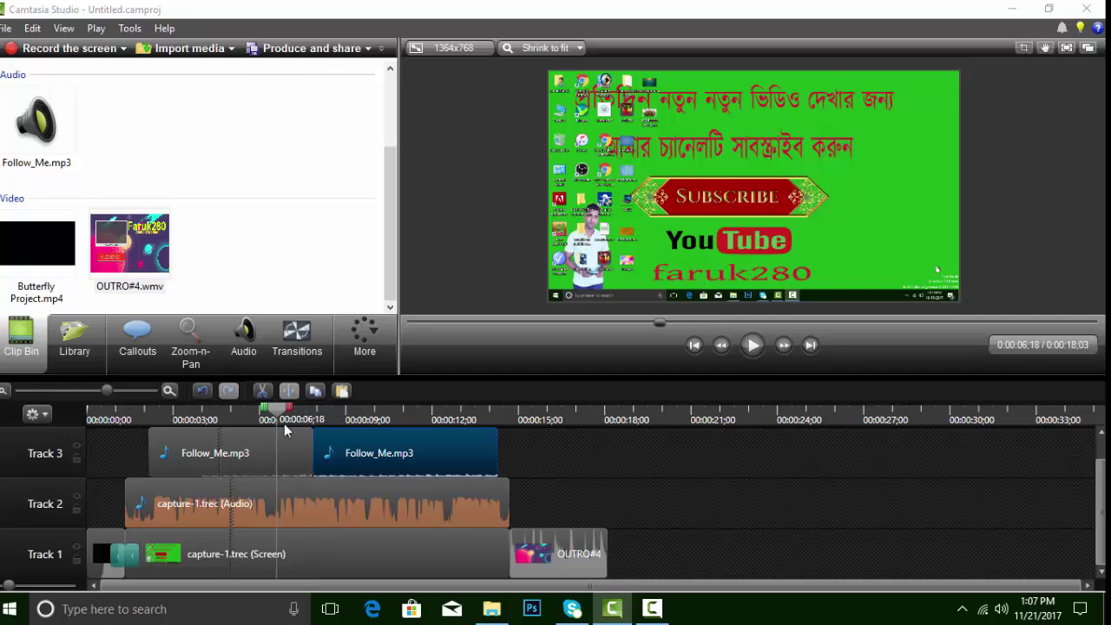
{"action": "mouse_move", "coordinate": [377, 445]}
{"action": "left_mouse_down"}
{"action": "mouse_move", "coordinate": [443, 451]}
{"action": "mouse_move", "coordinate": [369, 461]}
{"action": "left_mouse_up"}
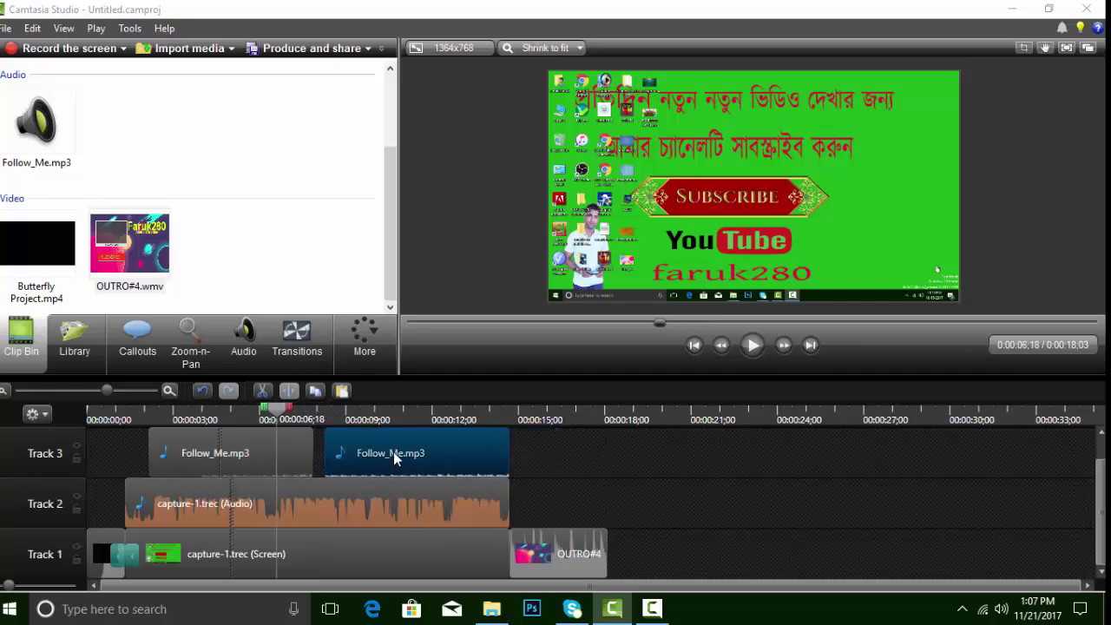
{"action": "left_click_drag", "start_coordinate": [389, 452], "coordinate": [333, 459]}
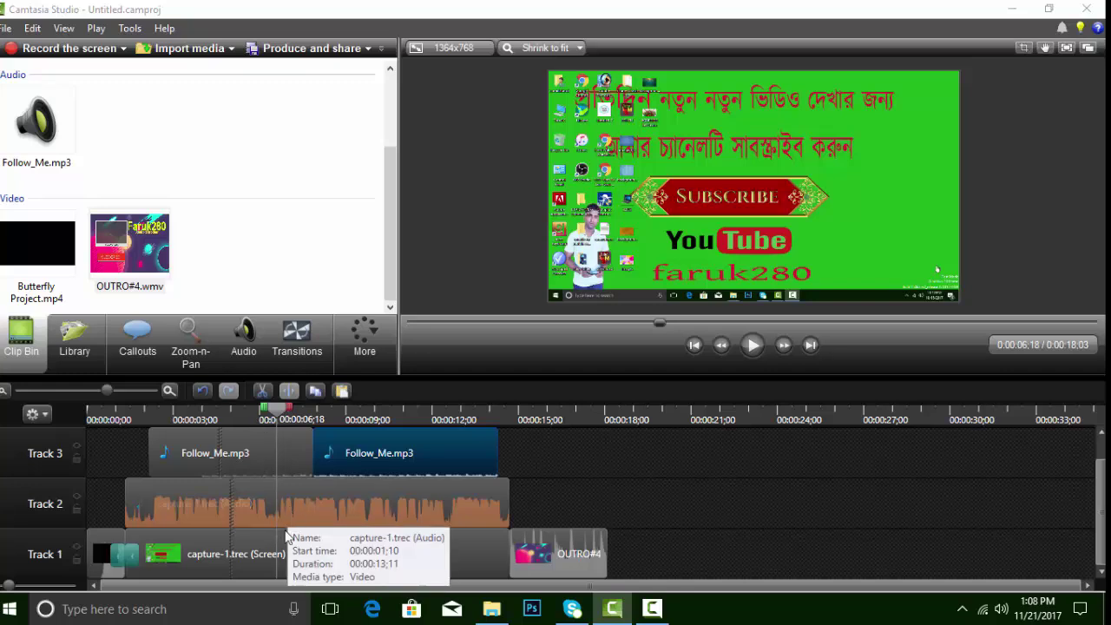
- Lock Track 3 and split the capture-1.trec audio on Track 2 at 0:00:06;11
{"action": "left_click", "coordinate": [75, 461]}
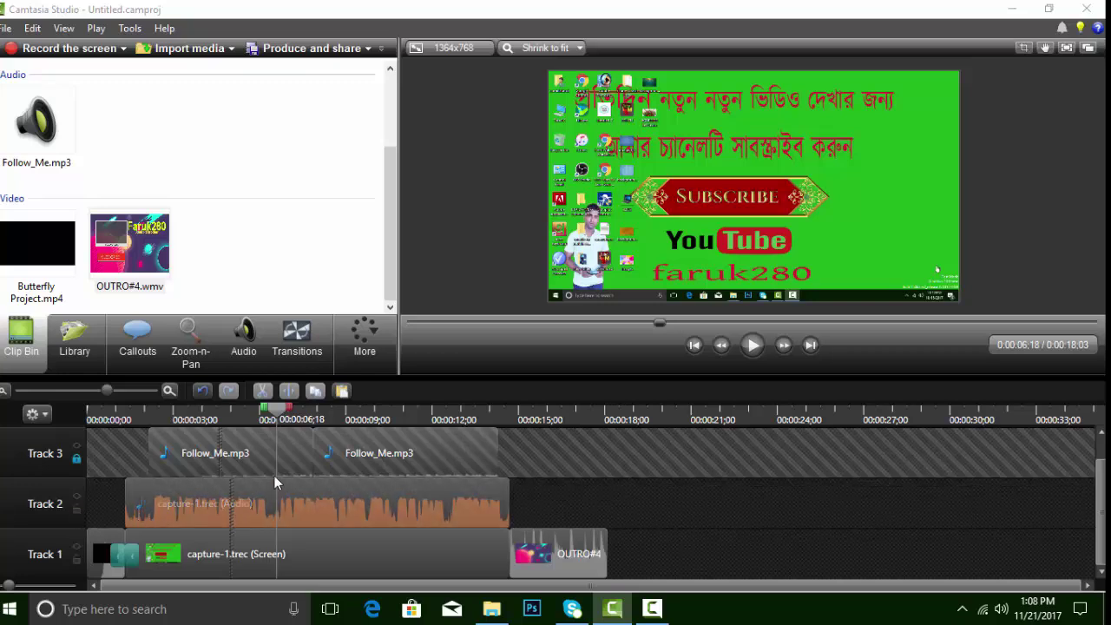
{"action": "mouse_move", "coordinate": [287, 419]}
{"action": "left_mouse_down"}
{"action": "mouse_move", "coordinate": [302, 420]}
{"action": "mouse_move", "coordinate": [267, 431]}
{"action": "mouse_move", "coordinate": [279, 419]}
{"action": "left_mouse_up"}
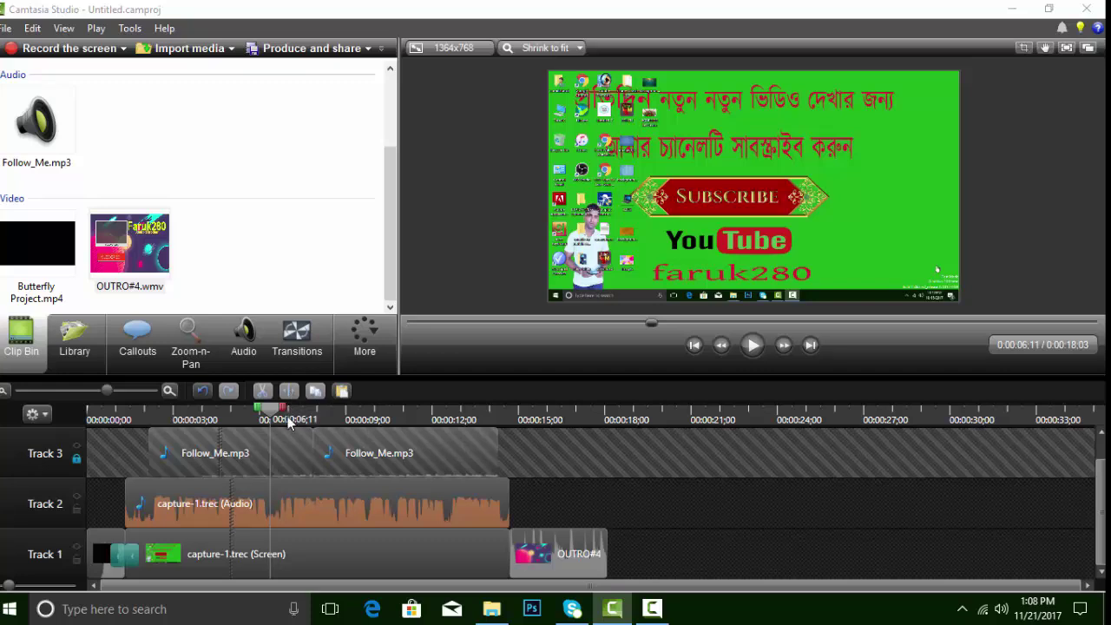
{"action": "mouse_move", "coordinate": [271, 499]}
{"action": "left_mouse_down"}
{"action": "mouse_move", "coordinate": [321, 502]}
{"action": "mouse_move", "coordinate": [271, 502]}
{"action": "left_mouse_up"}
{"action": "key", "text": "s"}
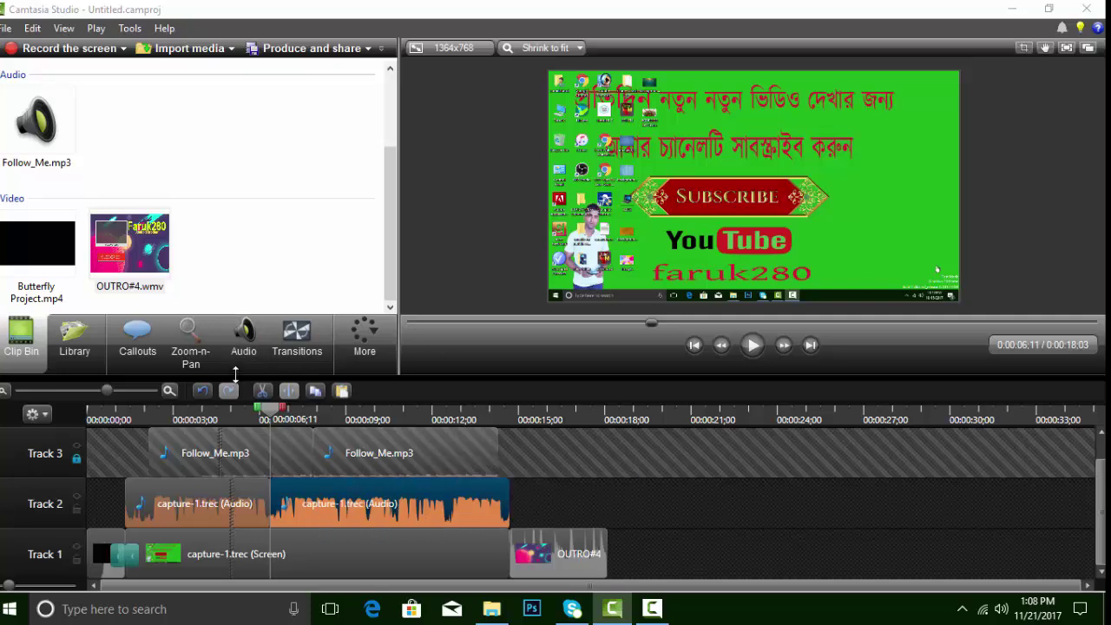
- Play on to 0:00:07;25 and add a Zoom-n-Pan there that zooms into the upper-left part of the recording, about half its width
{"action": "left_click", "coordinate": [754, 347]}
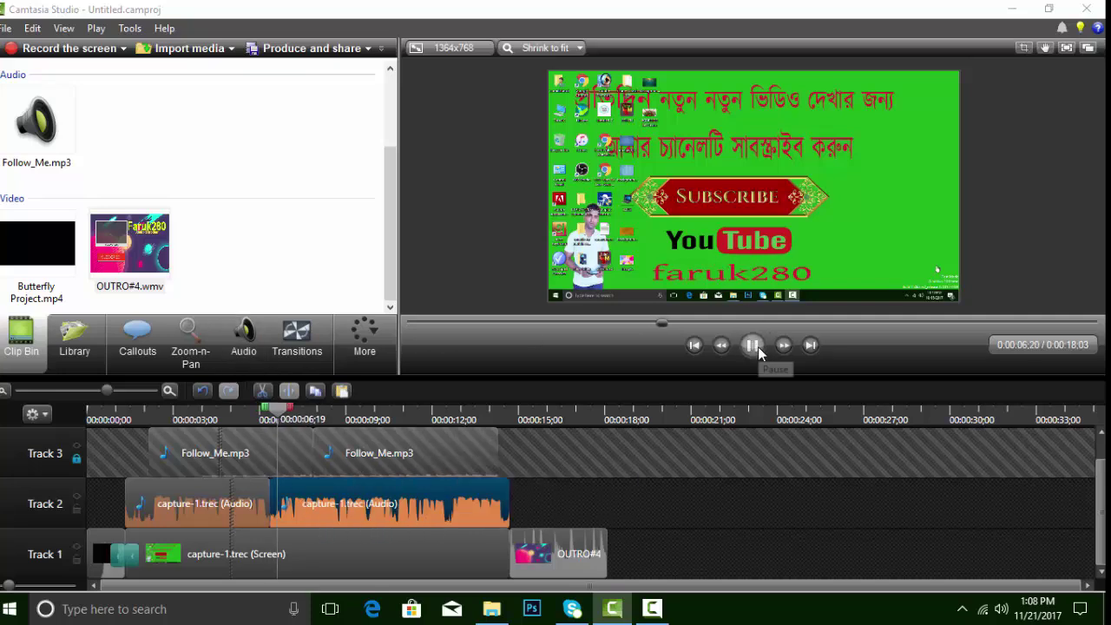
{"action": "left_click", "coordinate": [753, 346]}
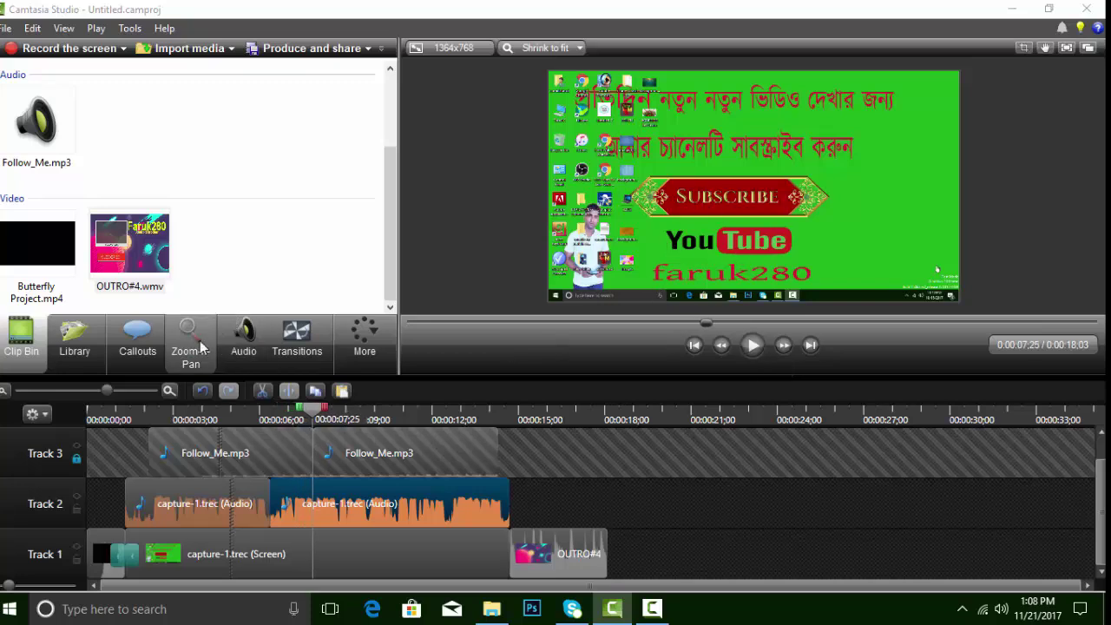
{"action": "left_click", "coordinate": [196, 355]}
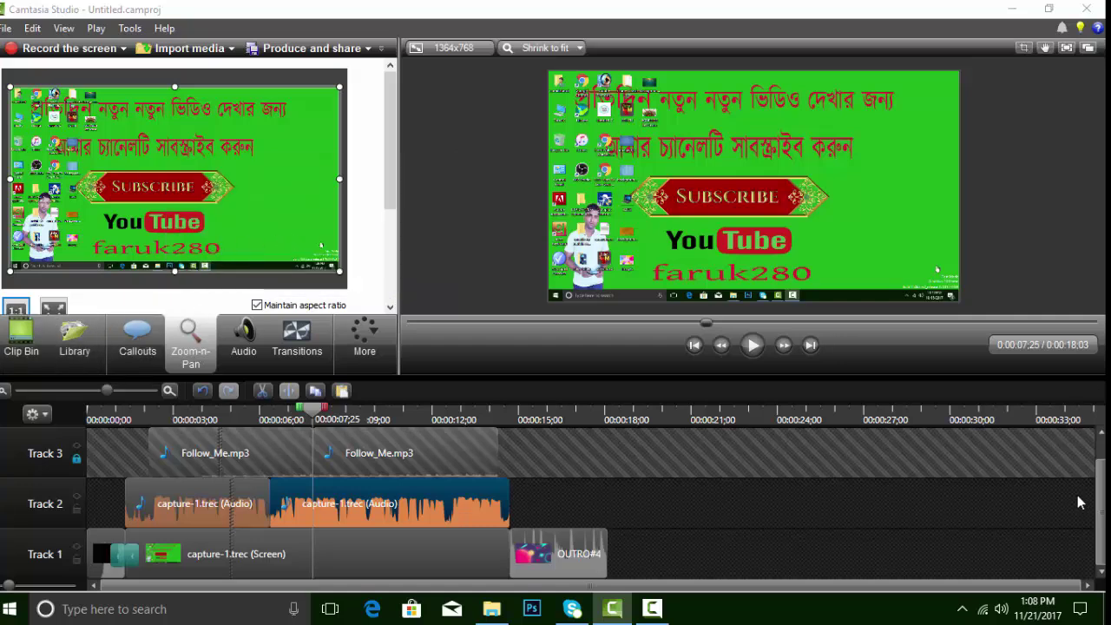
{"action": "mouse_move", "coordinate": [7, 587]}
{"action": "left_mouse_down"}
{"action": "mouse_move", "coordinate": [39, 590]}
{"action": "mouse_move", "coordinate": [4, 590]}
{"action": "left_mouse_up"}
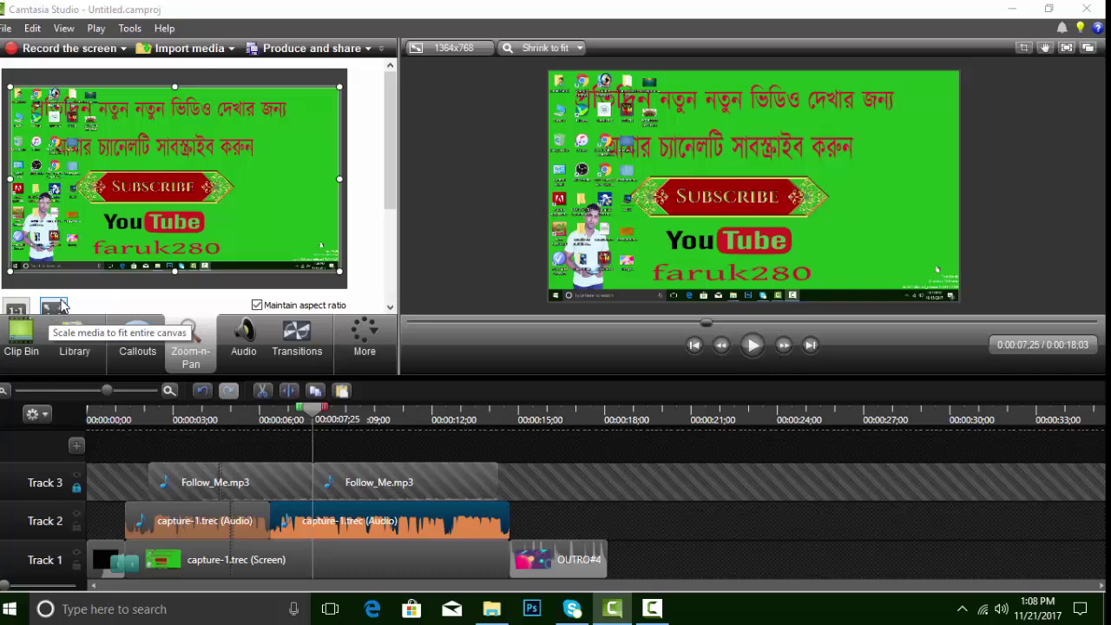
{"action": "left_click", "coordinate": [50, 311]}
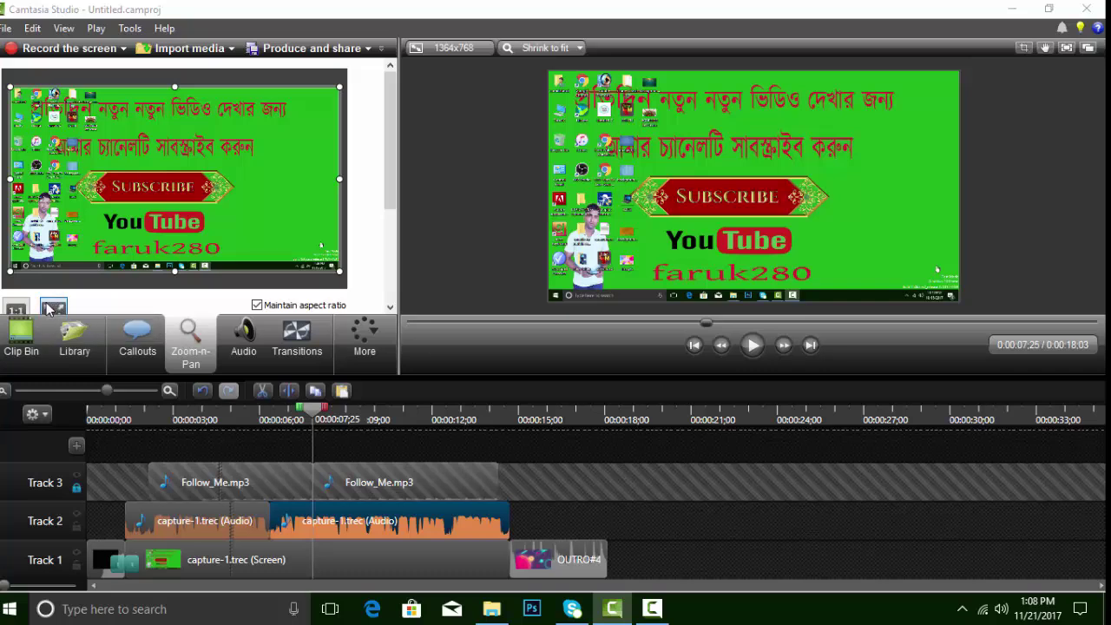
{"action": "left_click", "coordinate": [49, 309]}
{"action": "left_click_drag", "start_coordinate": [338, 271], "coordinate": [100, 187]}
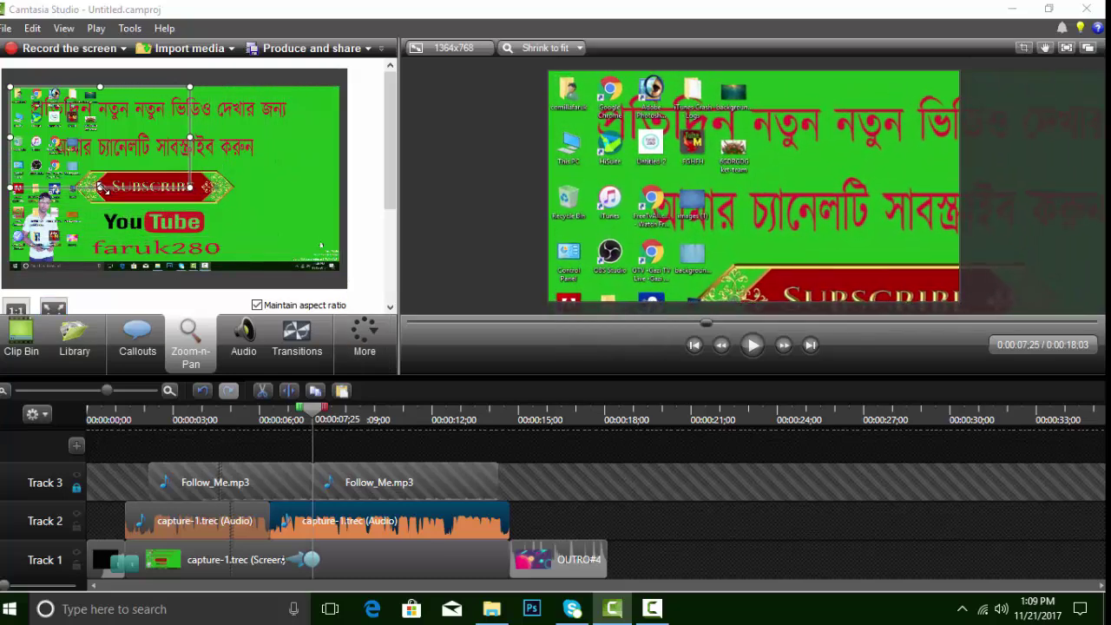
{"action": "left_click_drag", "start_coordinate": [189, 186], "coordinate": [175, 179]}
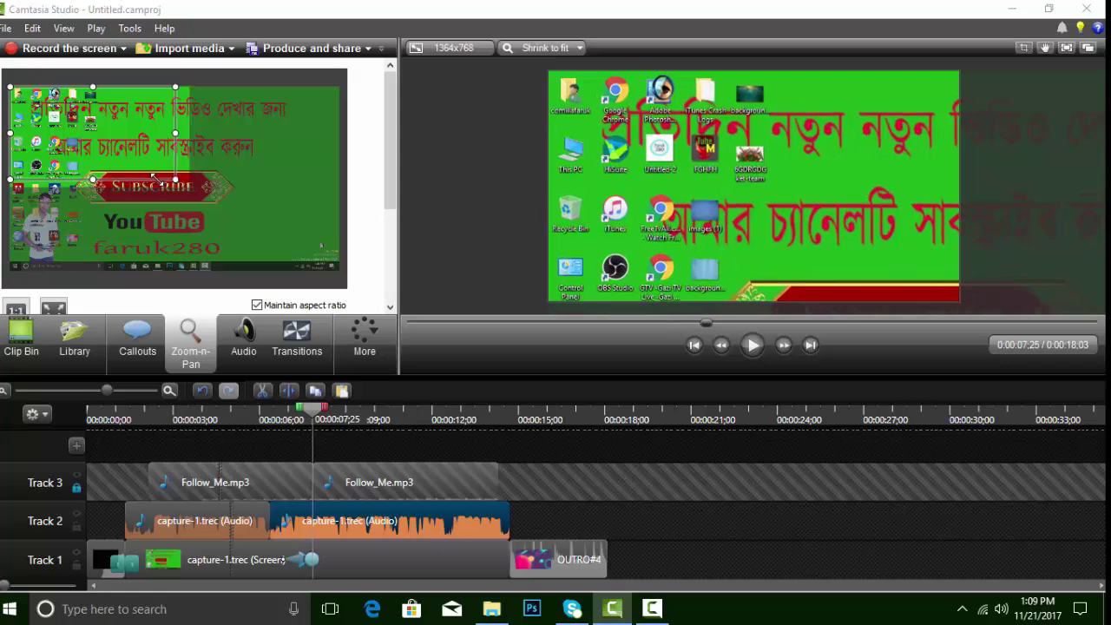
- Mute the computer's speakers and add a zoom-out at 0:00:09;17 that scales the recording to fit the entire canvas
{"action": "left_click", "coordinate": [752, 344]}
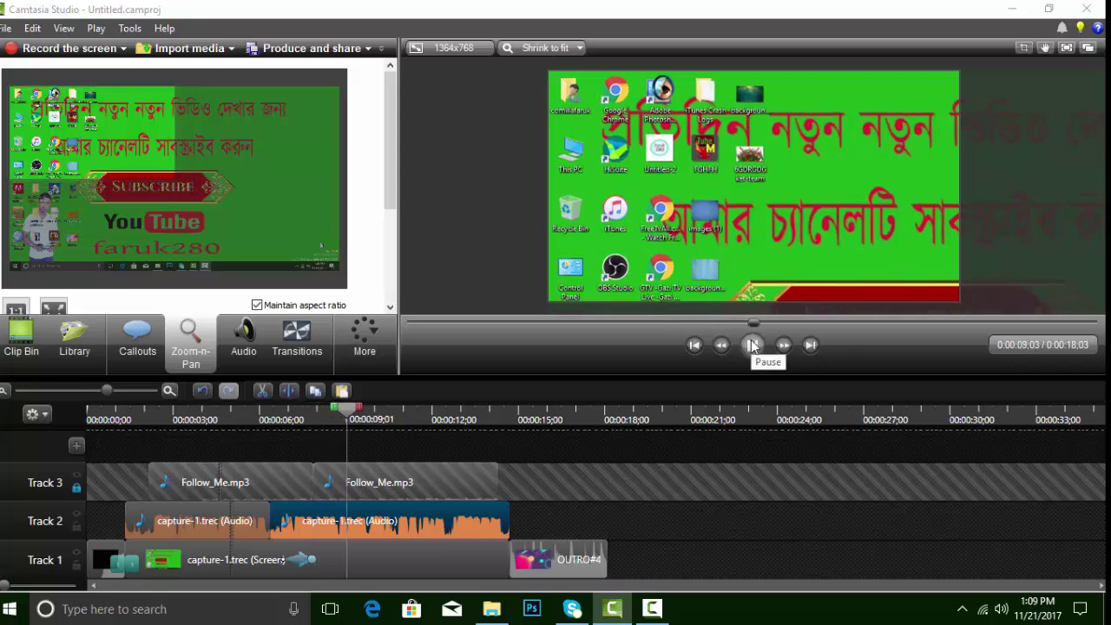
{"action": "left_click", "coordinate": [752, 345]}
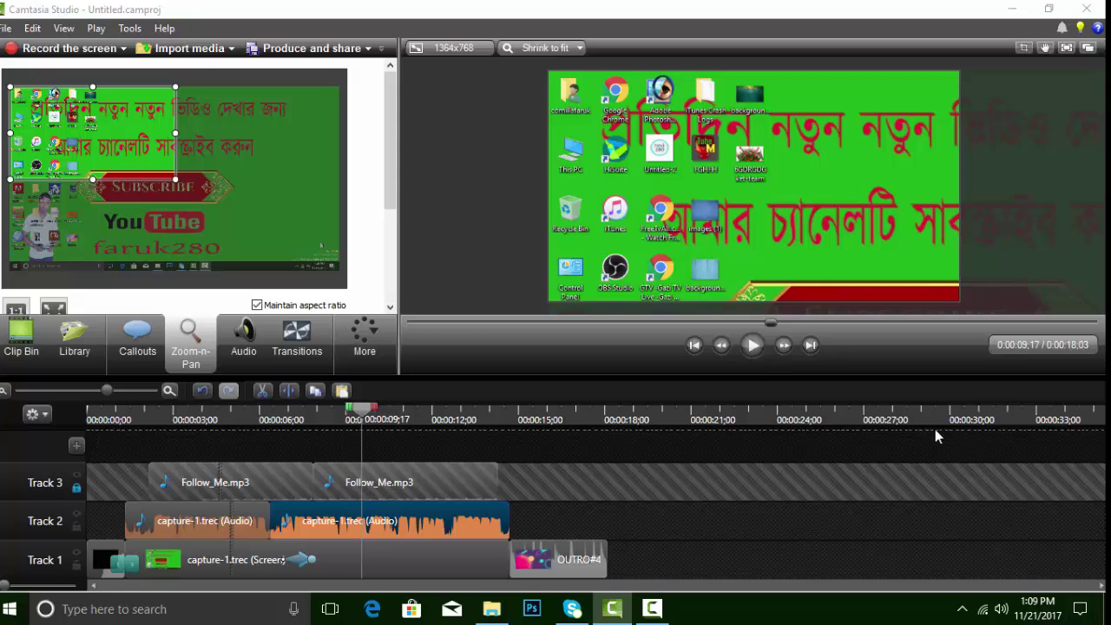
{"action": "left_click", "coordinate": [1002, 610]}
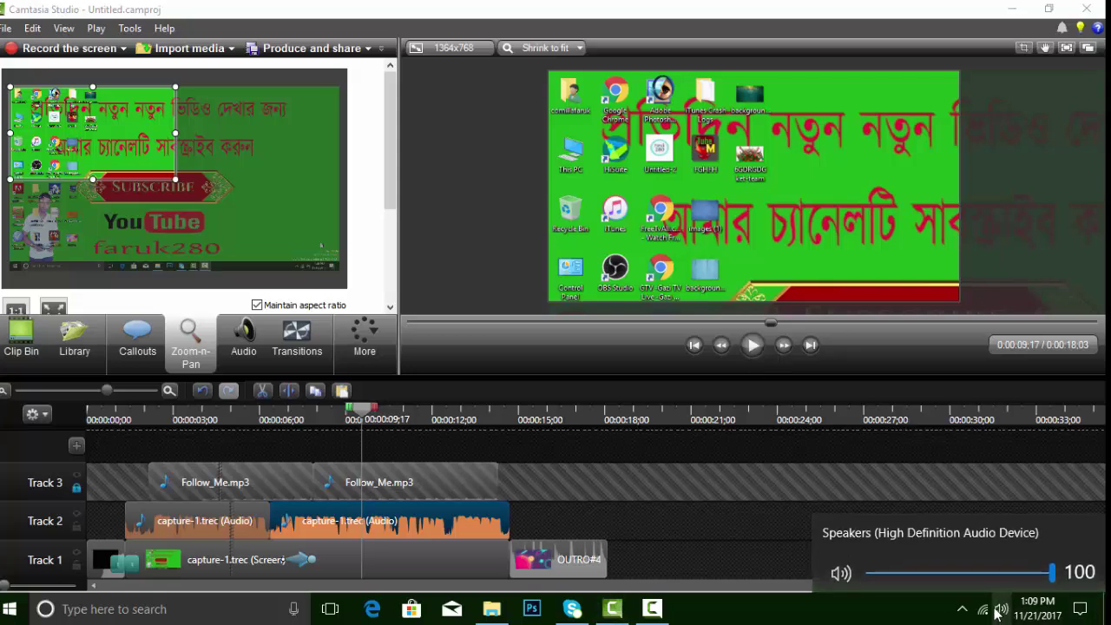
{"action": "left_click", "coordinate": [847, 573]}
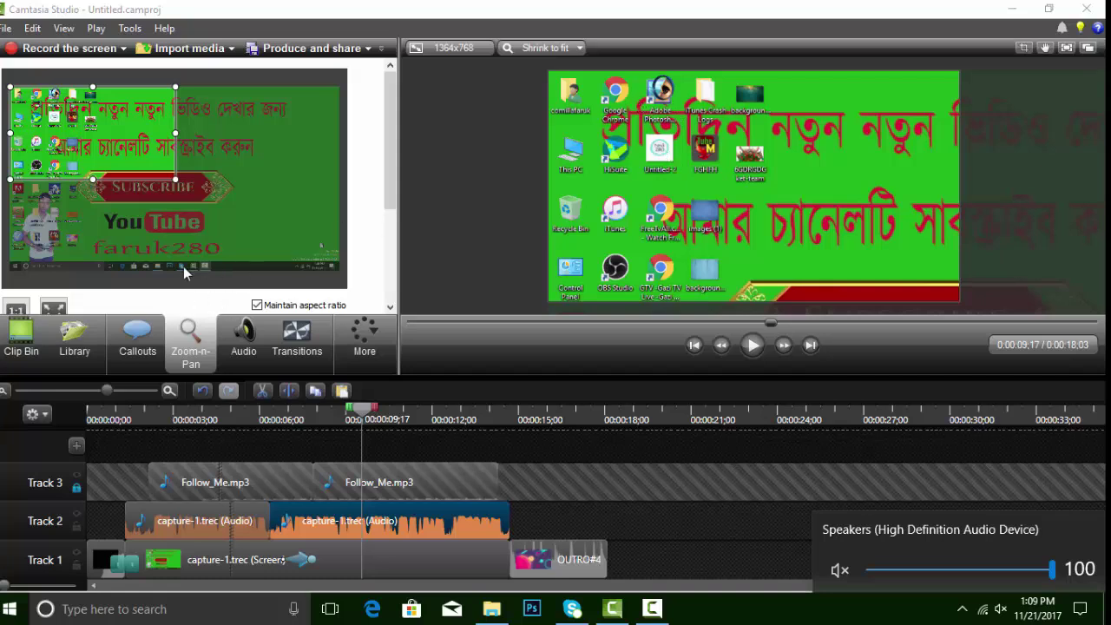
{"action": "left_click", "coordinate": [54, 309]}
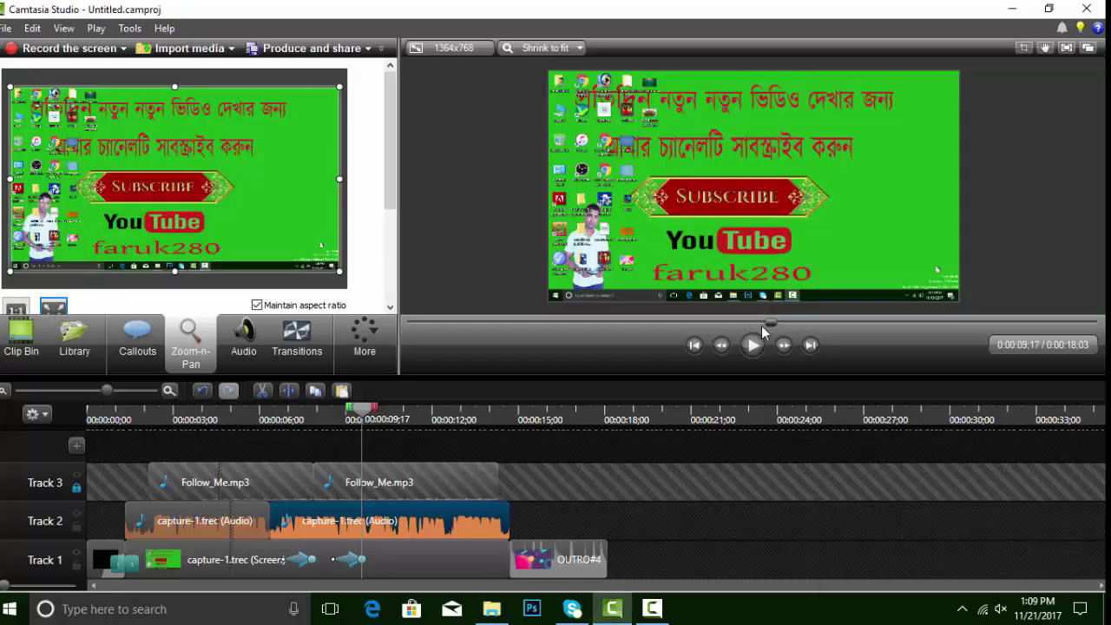
- Play the zoom-in and zoom-out section from 0:00:06;29 to check both animations
{"action": "left_click_drag", "start_coordinate": [366, 414], "coordinate": [289, 413]}
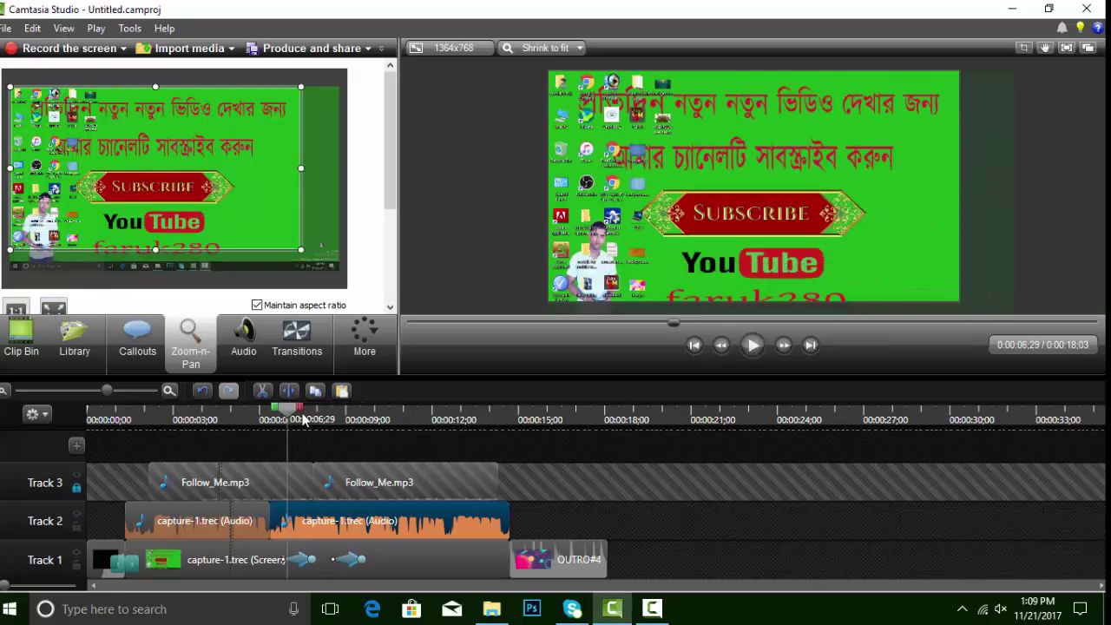
{"action": "left_click", "coordinate": [752, 346]}
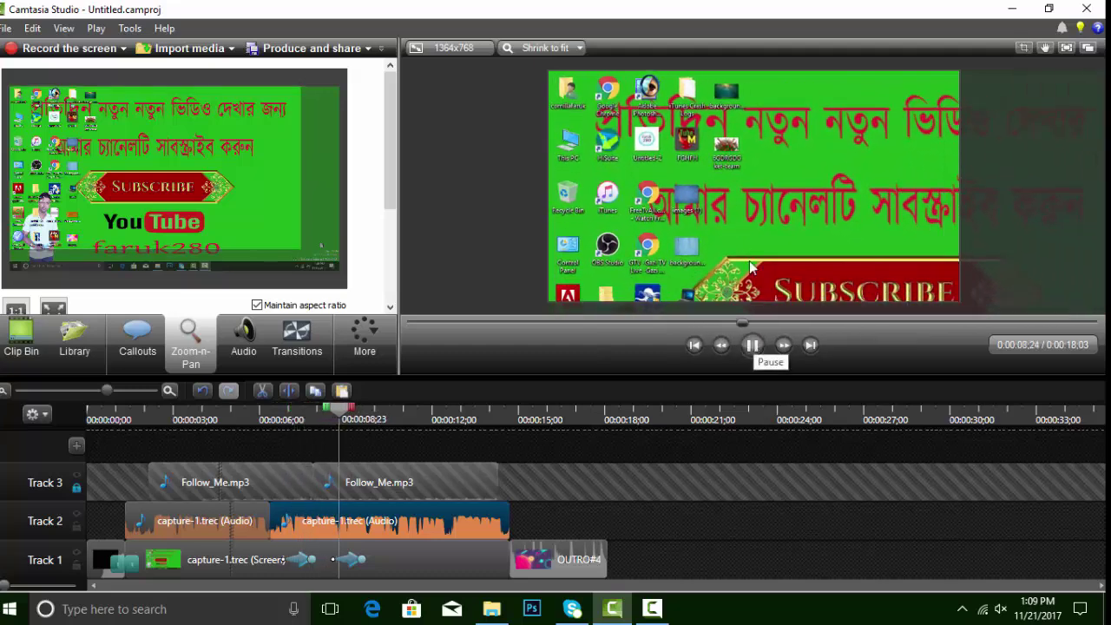
{"action": "left_click", "coordinate": [752, 345]}
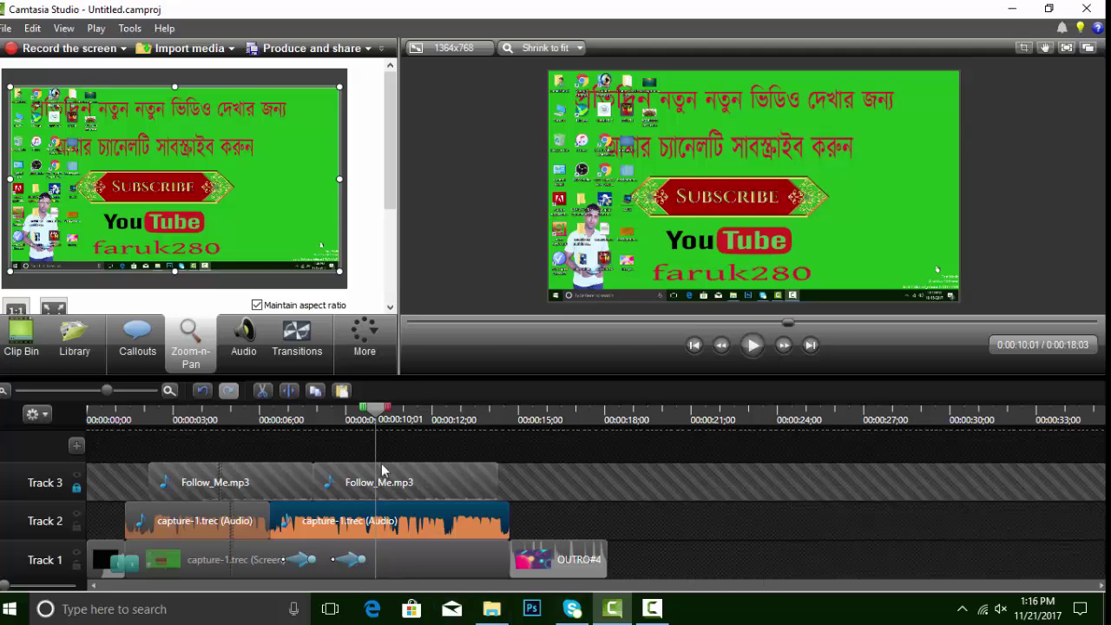
- Add a rectangular Spotlight callout to the recording with the playhead at 0:00:07;02
{"action": "mouse_move", "coordinate": [360, 420]}
{"action": "left_mouse_down"}
{"action": "mouse_move", "coordinate": [326, 413]}
{"action": "mouse_move", "coordinate": [366, 419]}
{"action": "left_mouse_up"}
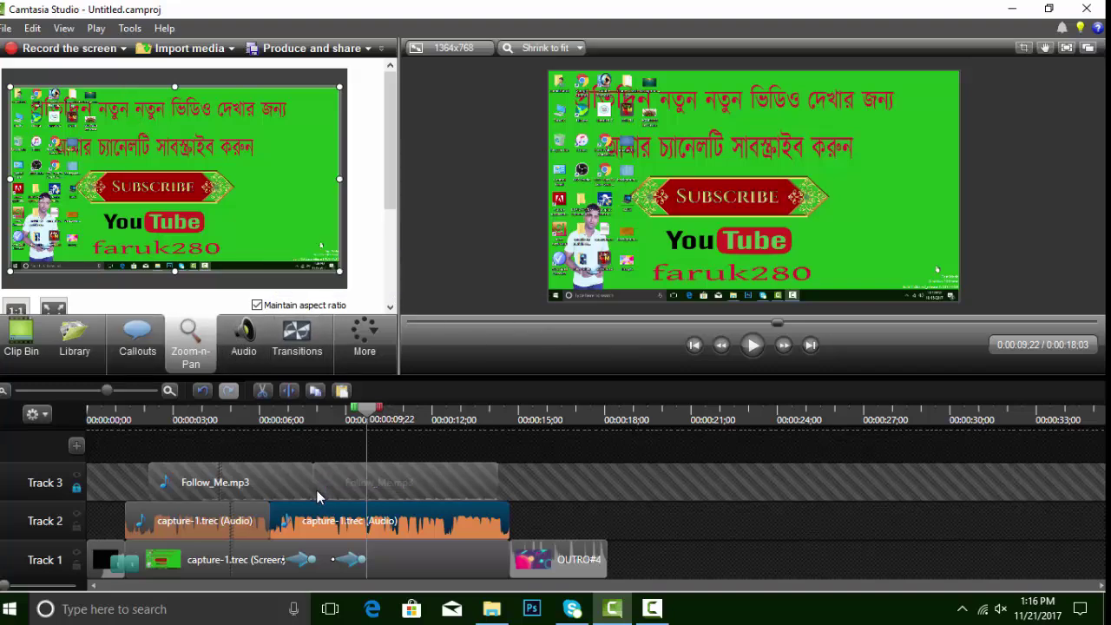
{"action": "left_click_drag", "start_coordinate": [371, 413], "coordinate": [233, 444]}
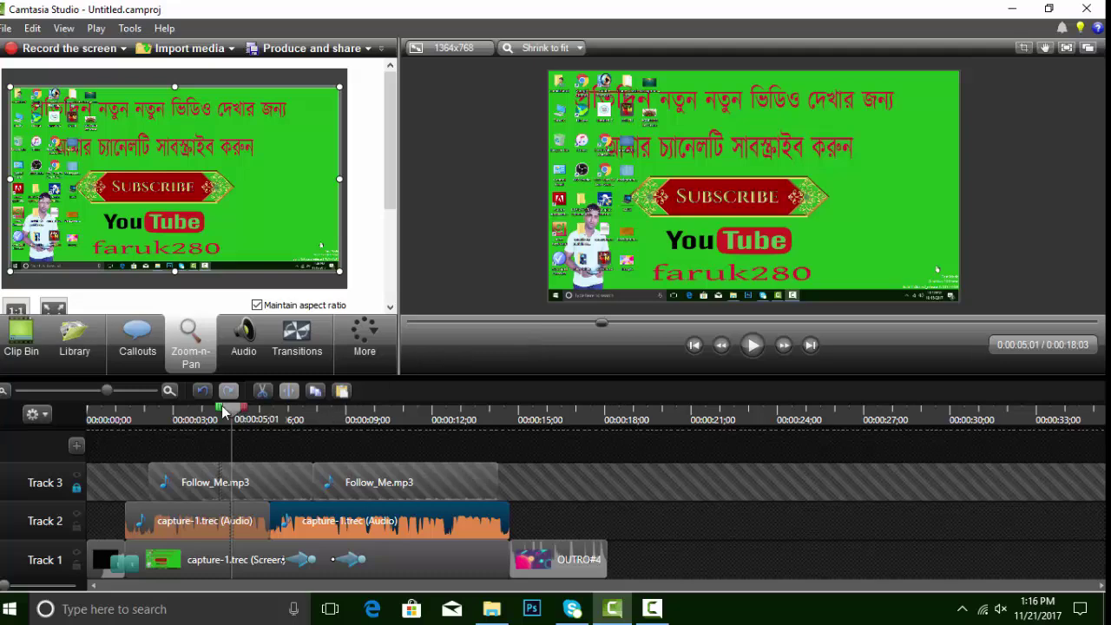
{"action": "mouse_move", "coordinate": [224, 413]}
{"action": "left_mouse_down"}
{"action": "mouse_move", "coordinate": [260, 415]}
{"action": "mouse_move", "coordinate": [219, 414]}
{"action": "left_mouse_up"}
{"action": "left_click", "coordinate": [293, 415]}
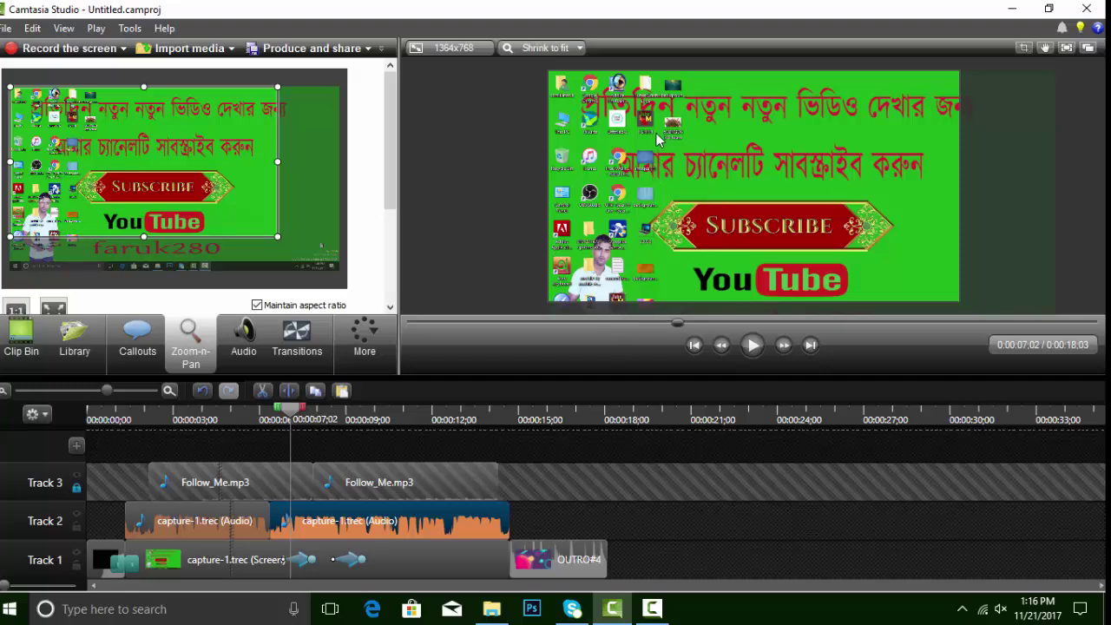
{"action": "left_click", "coordinate": [142, 353]}
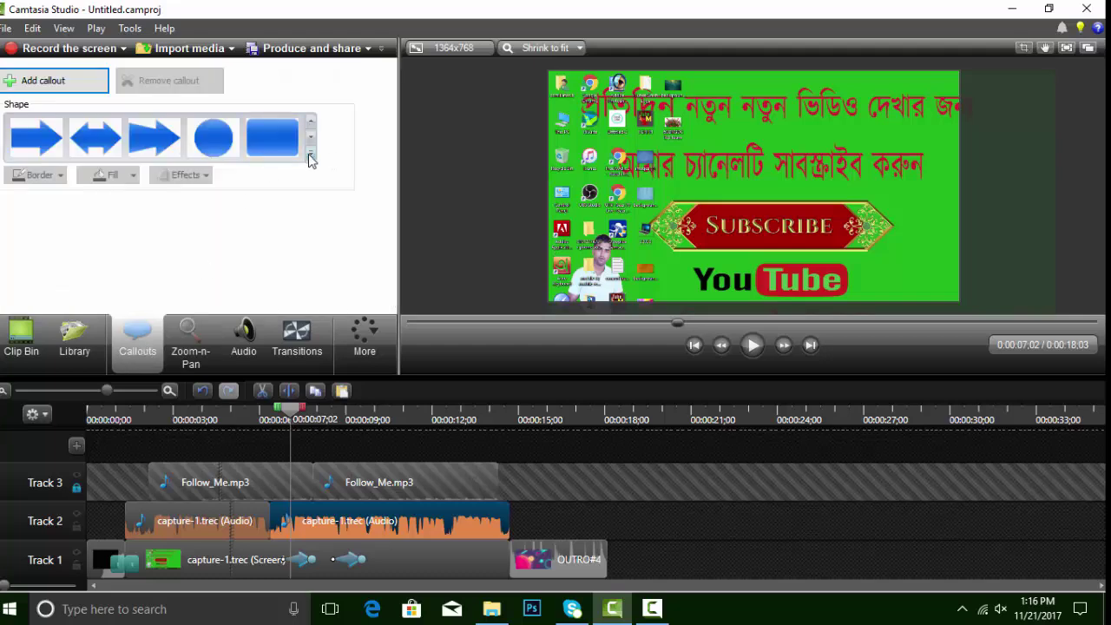
{"action": "left_click", "coordinate": [311, 158]}
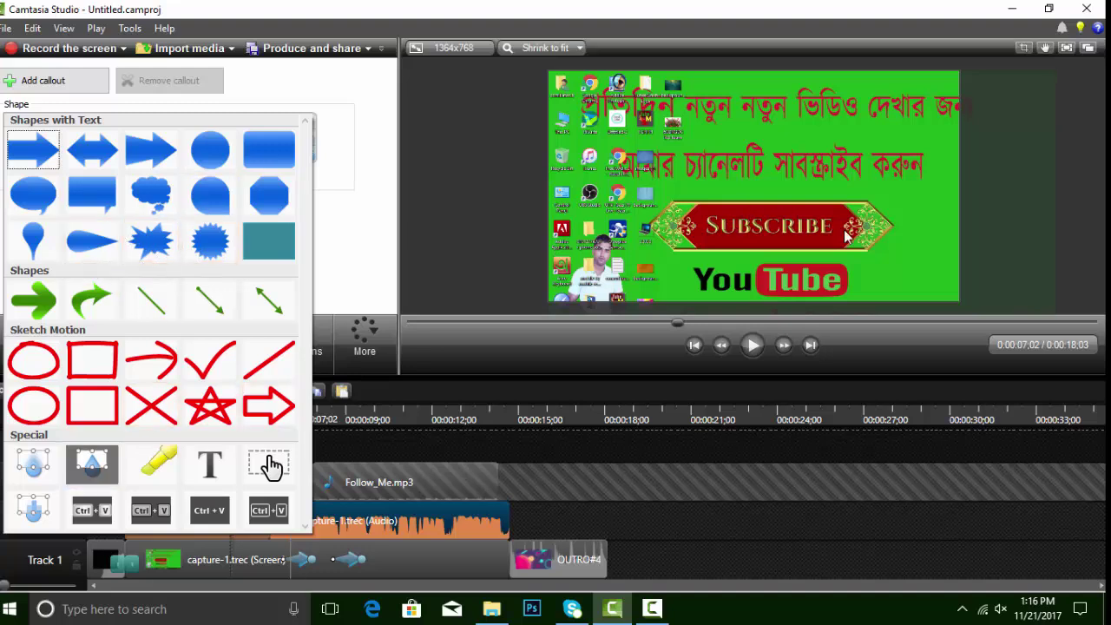
{"action": "left_click", "coordinate": [84, 466]}
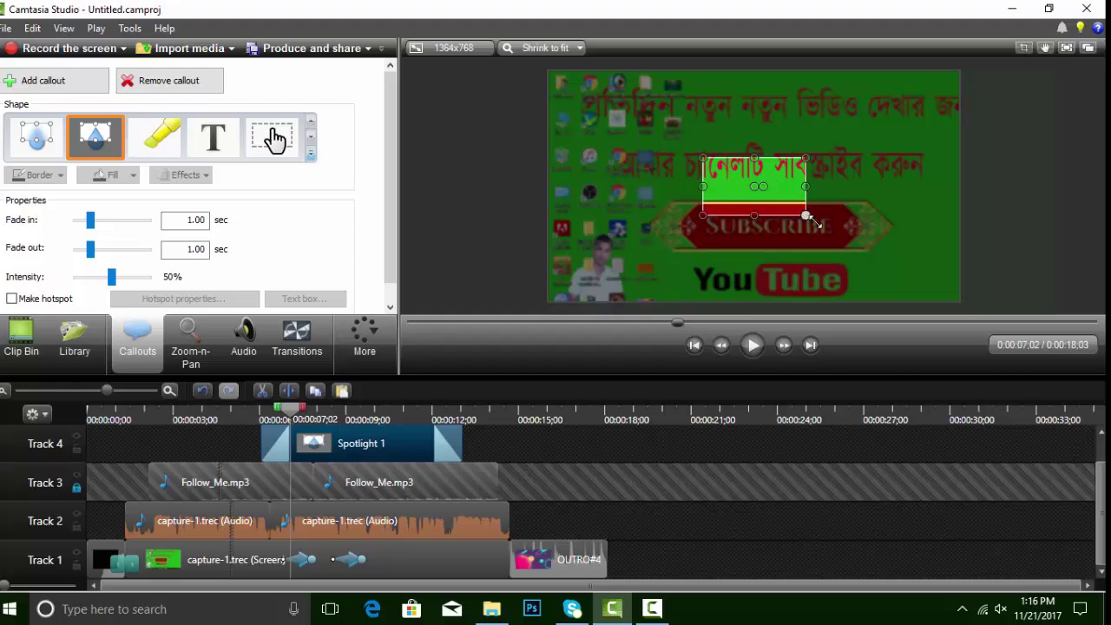
- Enlarge the spotlight over the SUBSCRIBE banner and shorten its clip on Track 4 to end at about 0:00:09
{"action": "left_click_drag", "start_coordinate": [807, 215], "coordinate": [865, 258]}
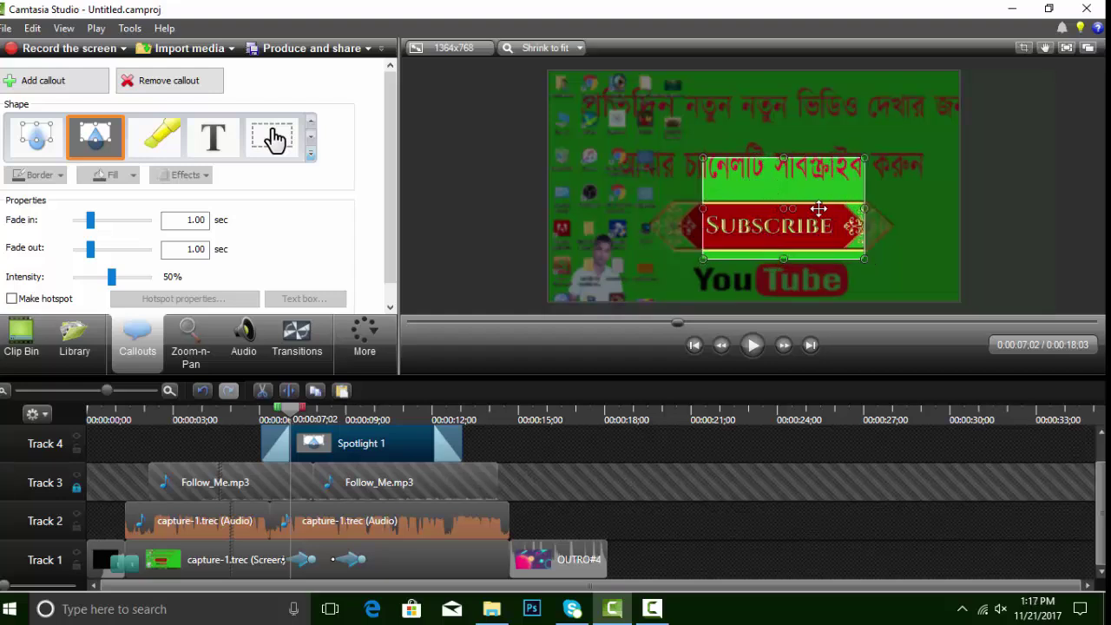
{"action": "left_click_drag", "start_coordinate": [818, 209], "coordinate": [799, 213]}
{"action": "mouse_move", "coordinate": [293, 418]}
{"action": "left_mouse_down"}
{"action": "mouse_move", "coordinate": [390, 417]}
{"action": "mouse_move", "coordinate": [291, 417]}
{"action": "mouse_move", "coordinate": [313, 418]}
{"action": "left_mouse_up"}
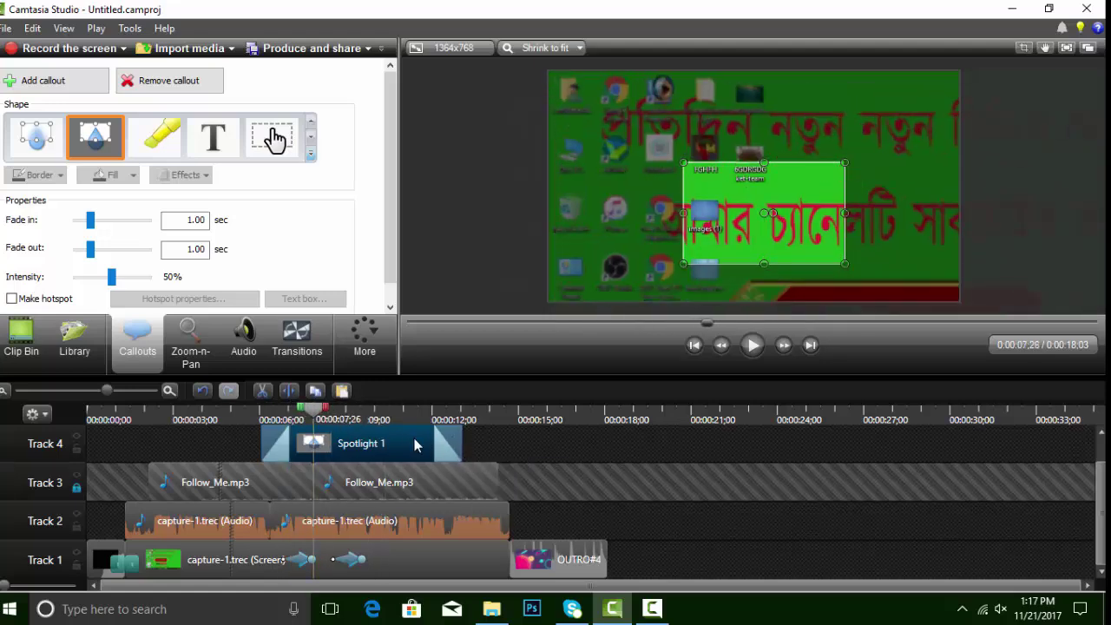
{"action": "left_click_drag", "start_coordinate": [460, 438], "coordinate": [350, 427]}
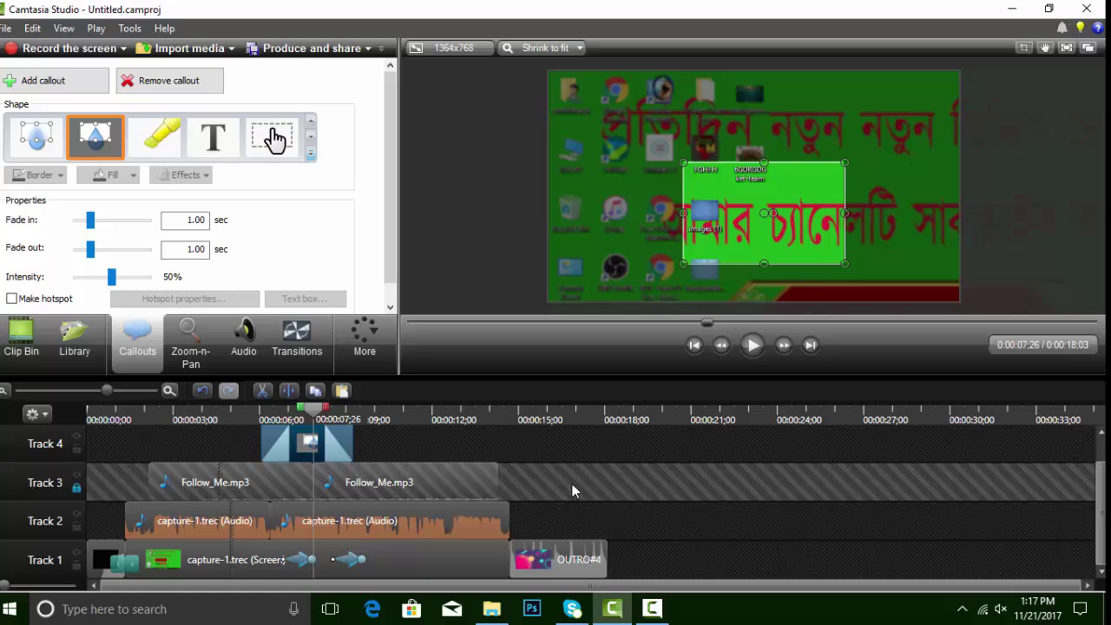
- Add a Blur callout with the playhead at 0:00:09;24 and stretch it over the channel name below the YouTube logo
{"action": "left_click", "coordinate": [583, 519]}
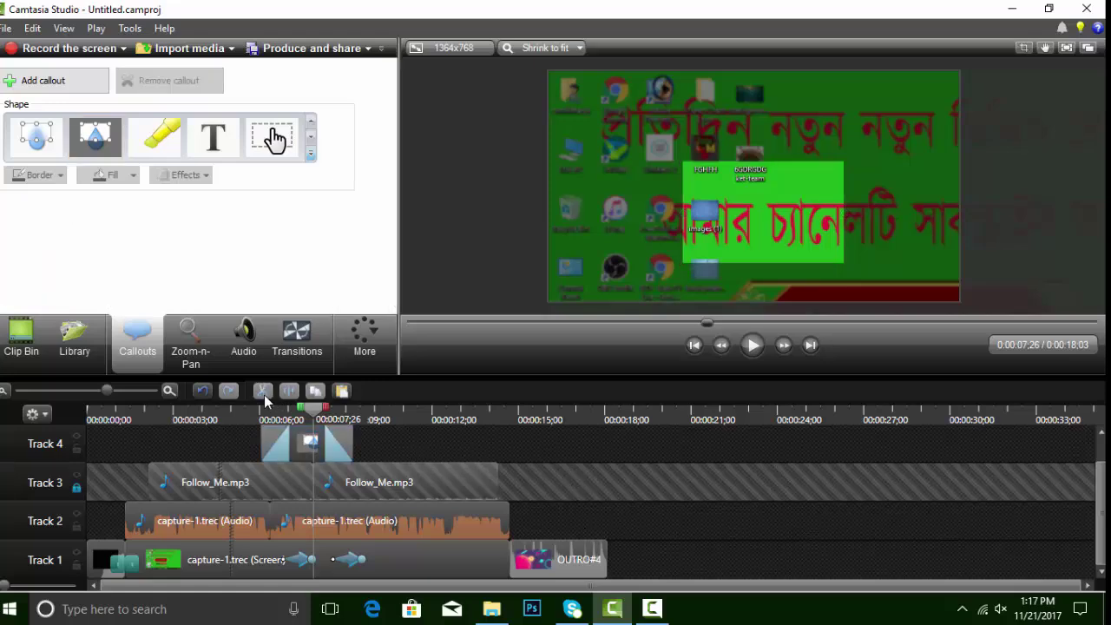
{"action": "left_click", "coordinate": [370, 420]}
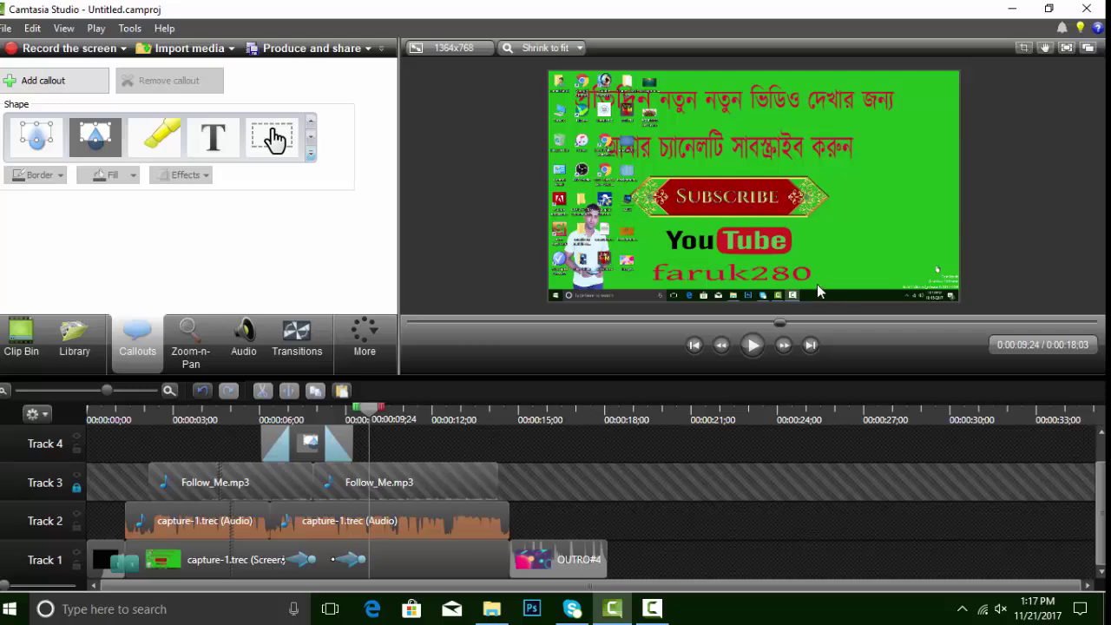
{"action": "mouse_move", "coordinate": [823, 287]}
{"action": "left_mouse_down"}
{"action": "mouse_move", "coordinate": [803, 269]}
{"action": "mouse_move", "coordinate": [825, 271]}
{"action": "left_mouse_up"}
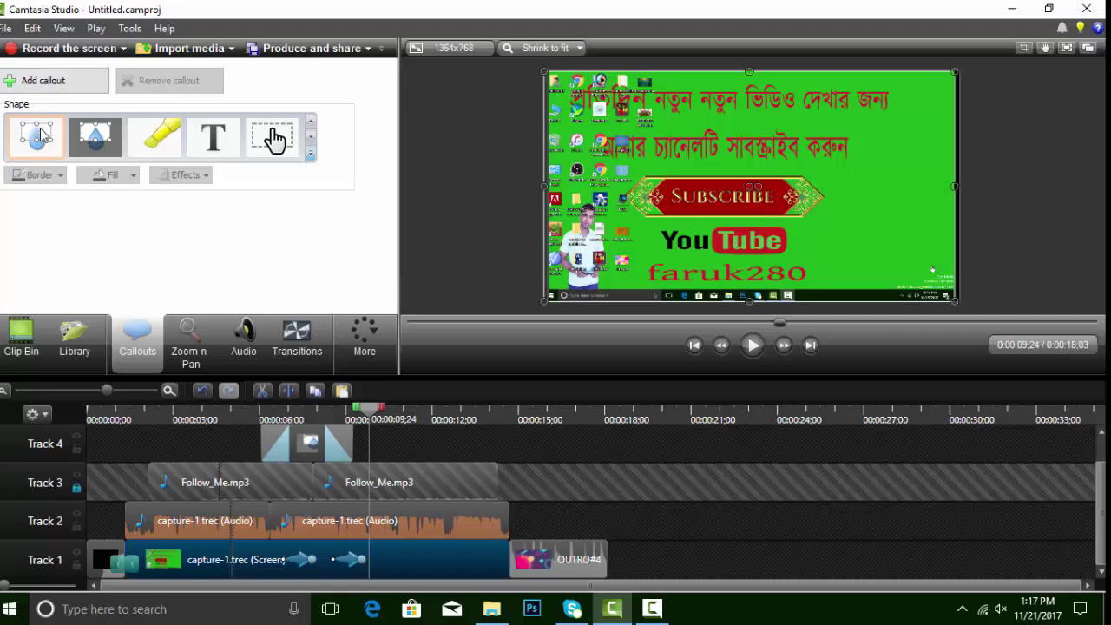
{"action": "left_click", "coordinate": [41, 132]}
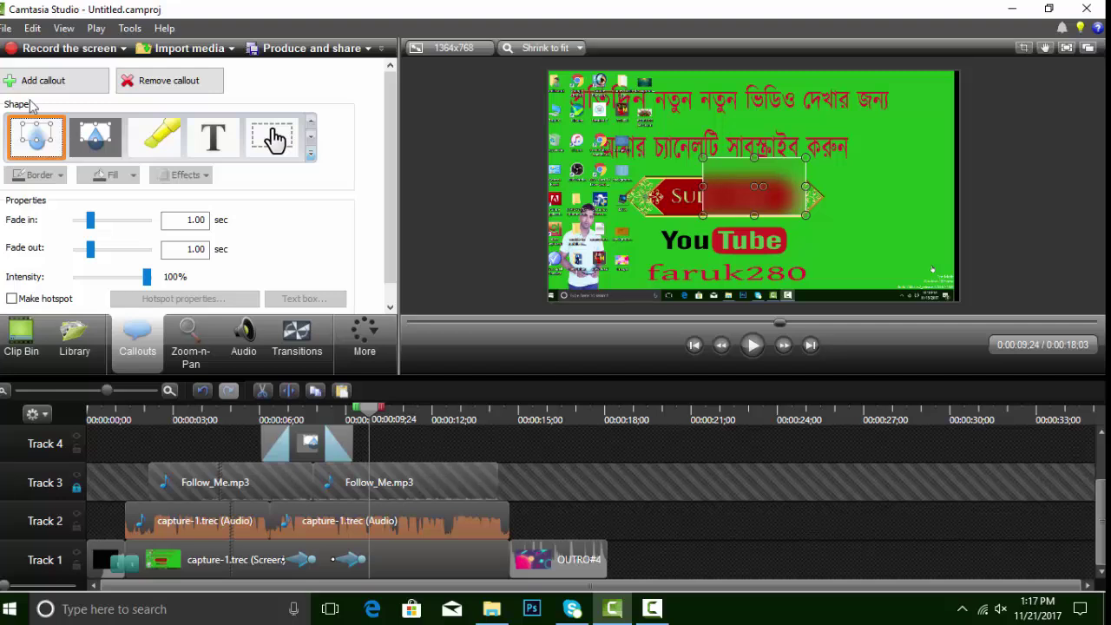
{"action": "left_click_drag", "start_coordinate": [727, 194], "coordinate": [692, 274]}
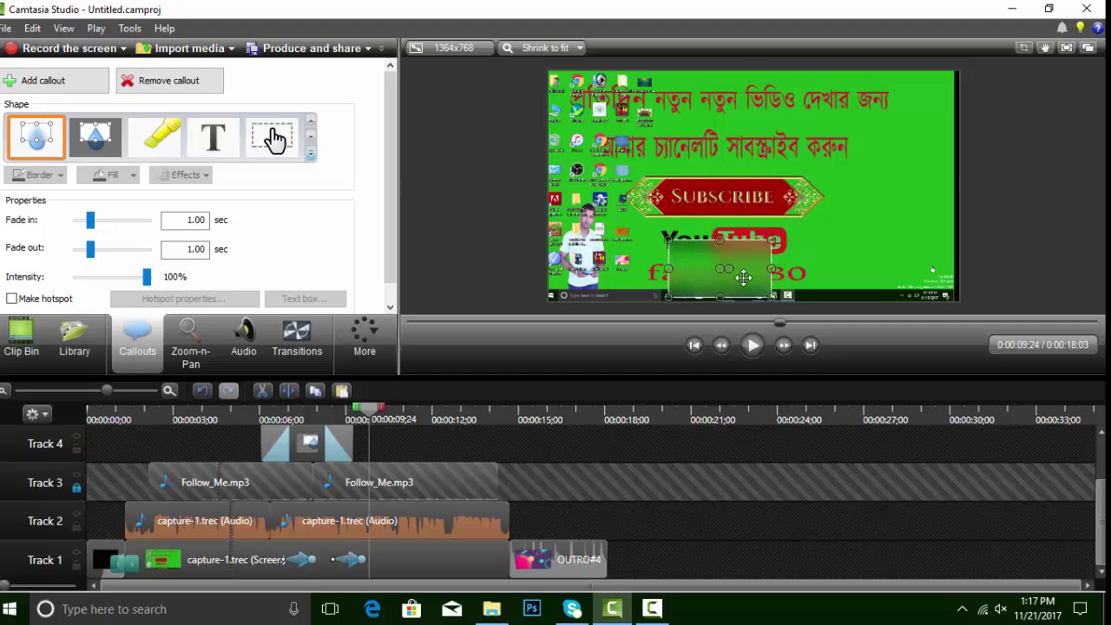
{"action": "left_click_drag", "start_coordinate": [771, 269], "coordinate": [834, 269]}
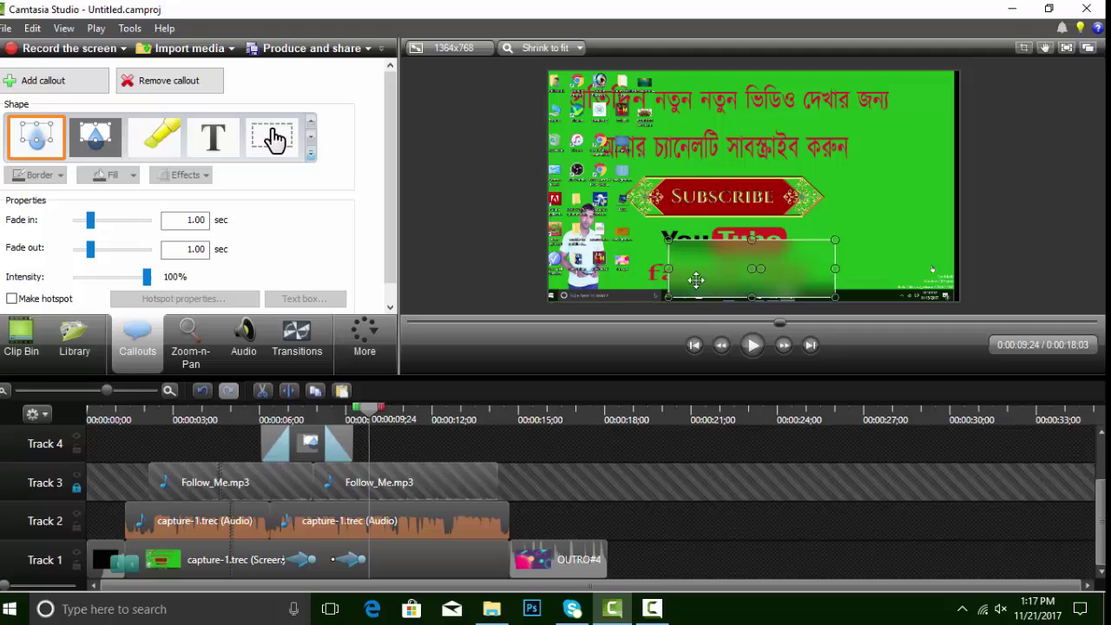
{"action": "left_click_drag", "start_coordinate": [667, 269], "coordinate": [634, 269]}
- Play the blurred section from 0:00:09;08 and shorten the blur clip on Track 5 to end at about 0:00:13
{"action": "left_click_drag", "start_coordinate": [365, 422], "coordinate": [354, 421]}
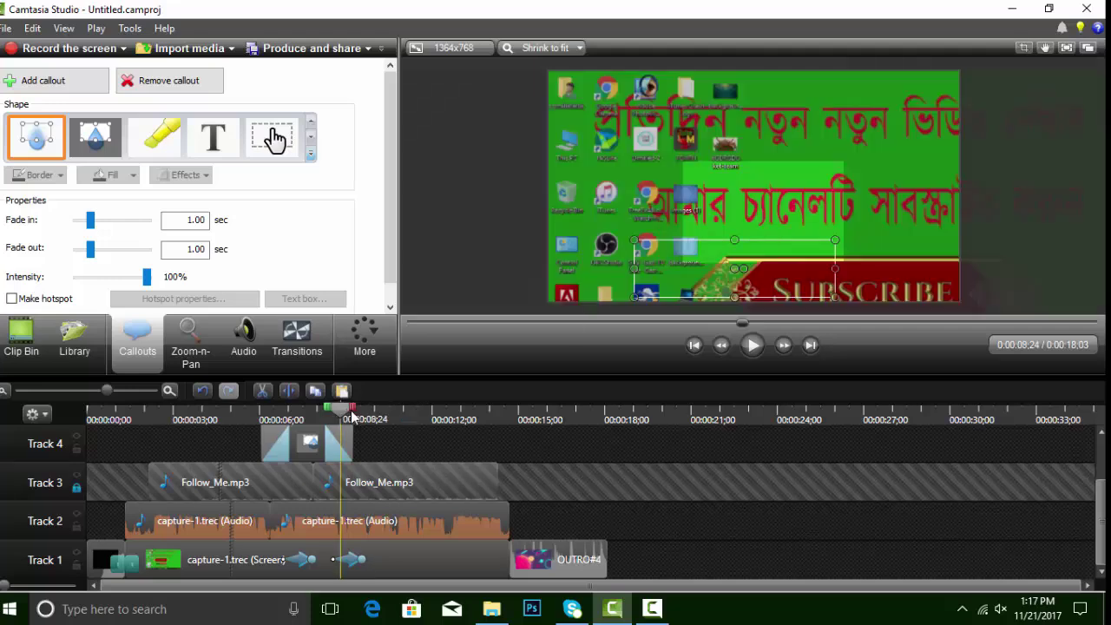
{"action": "scroll", "coordinate": [467, 443], "scroll_direction": "up", "scroll_amount": 2}
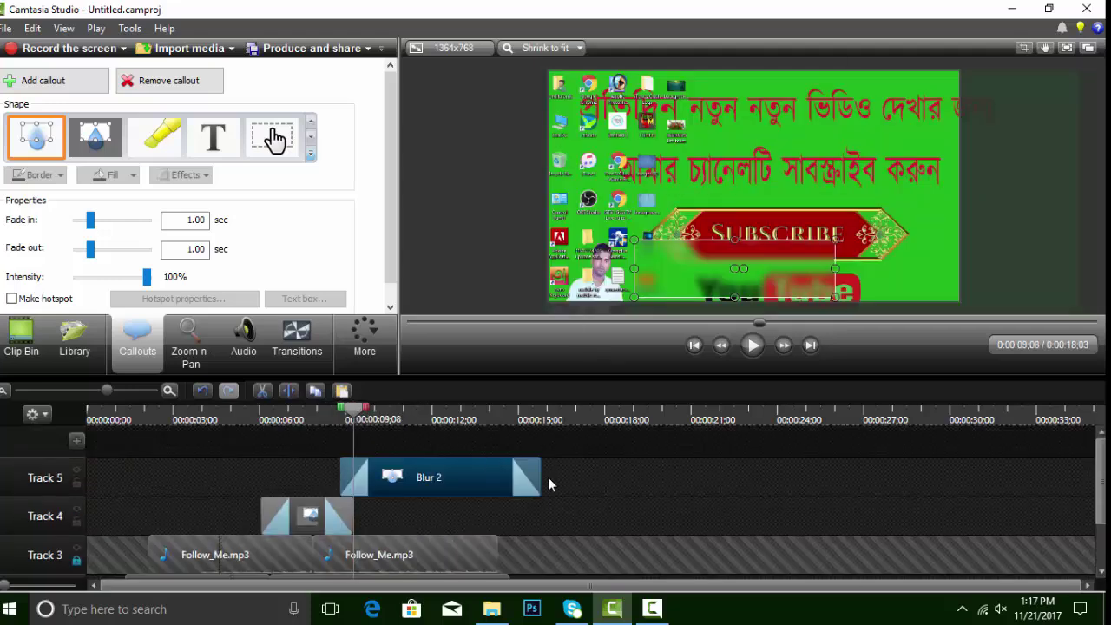
{"action": "left_click", "coordinate": [754, 349]}
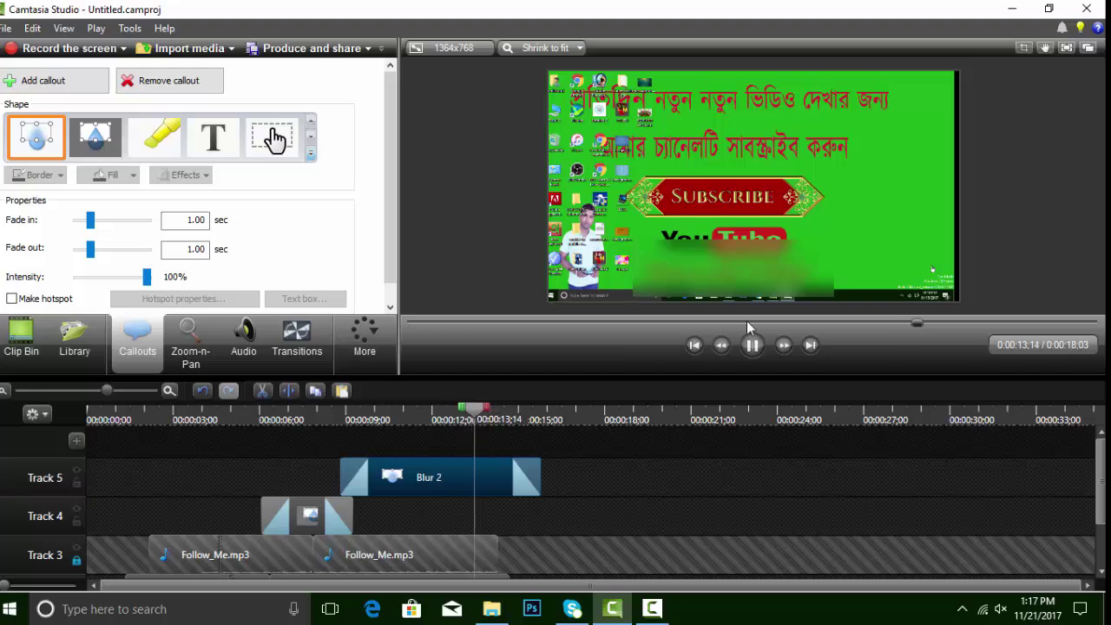
{"action": "key", "text": "space"}
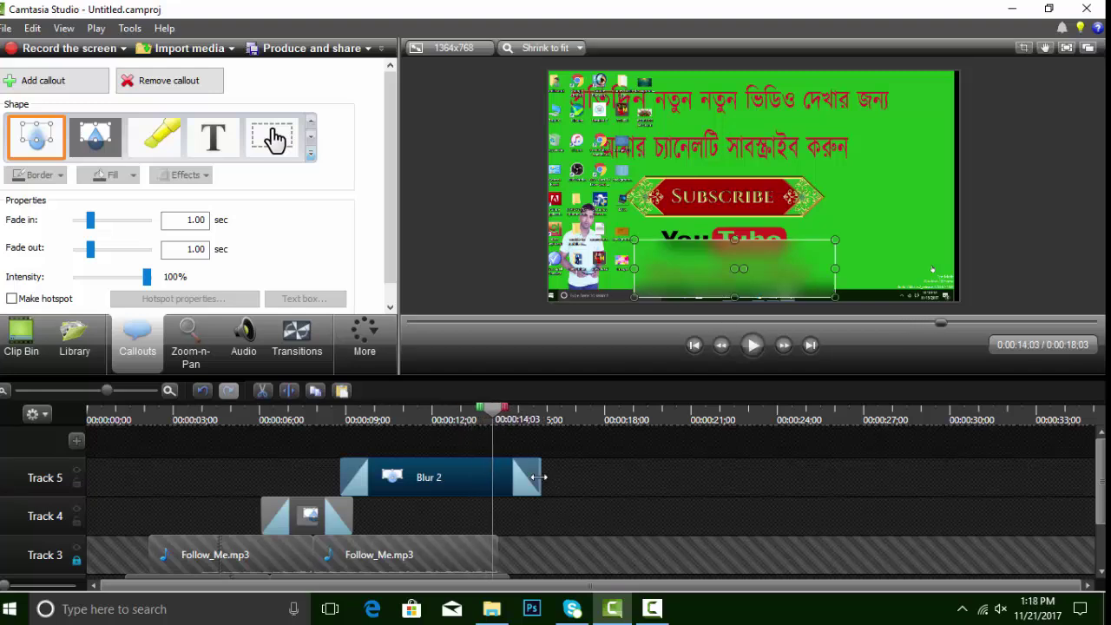
{"action": "left_click_drag", "start_coordinate": [539, 483], "coordinate": [833, 491]}
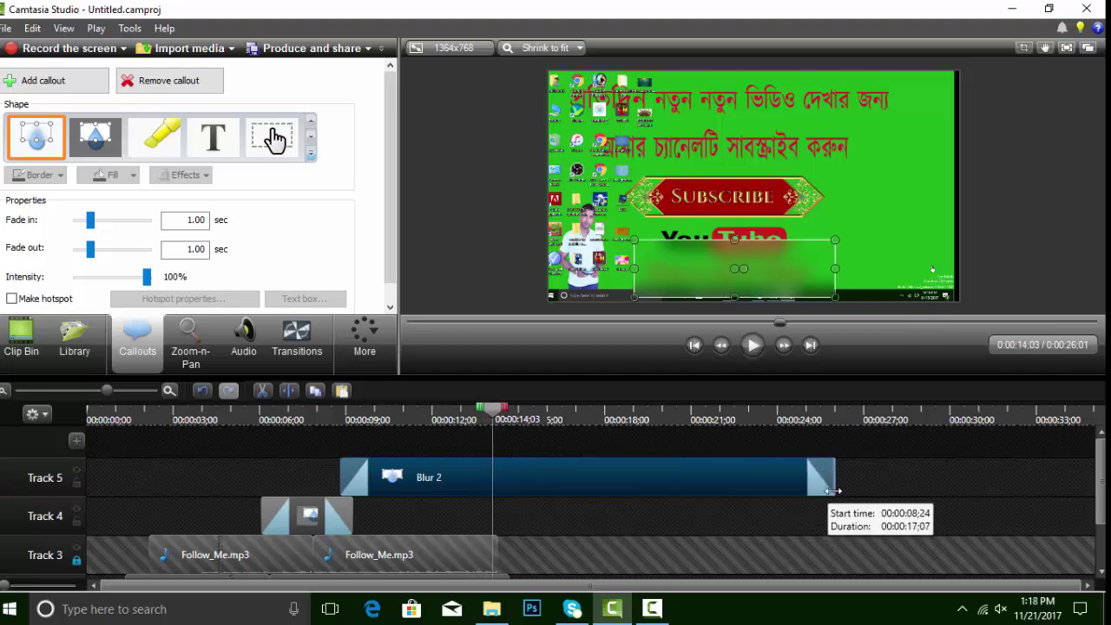
{"action": "left_click_drag", "start_coordinate": [830, 491], "coordinate": [454, 491]}
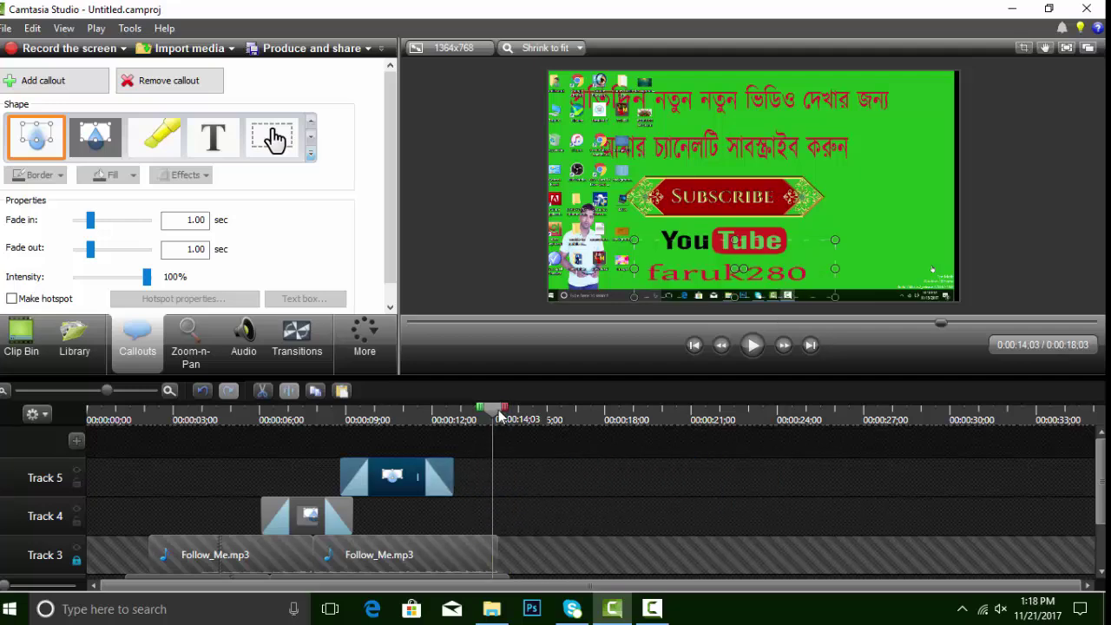
- Add a Text callout with the playhead at 0:00:08;24 and enter the channel name as its text
{"action": "left_click_drag", "start_coordinate": [495, 416], "coordinate": [346, 418]}
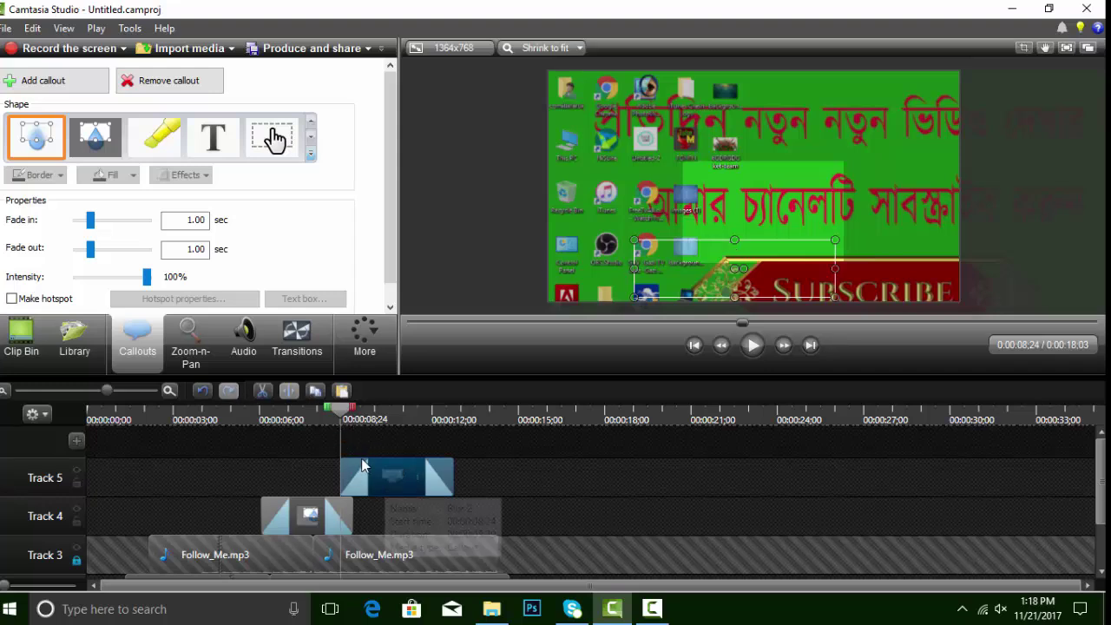
{"action": "left_click", "coordinate": [761, 526]}
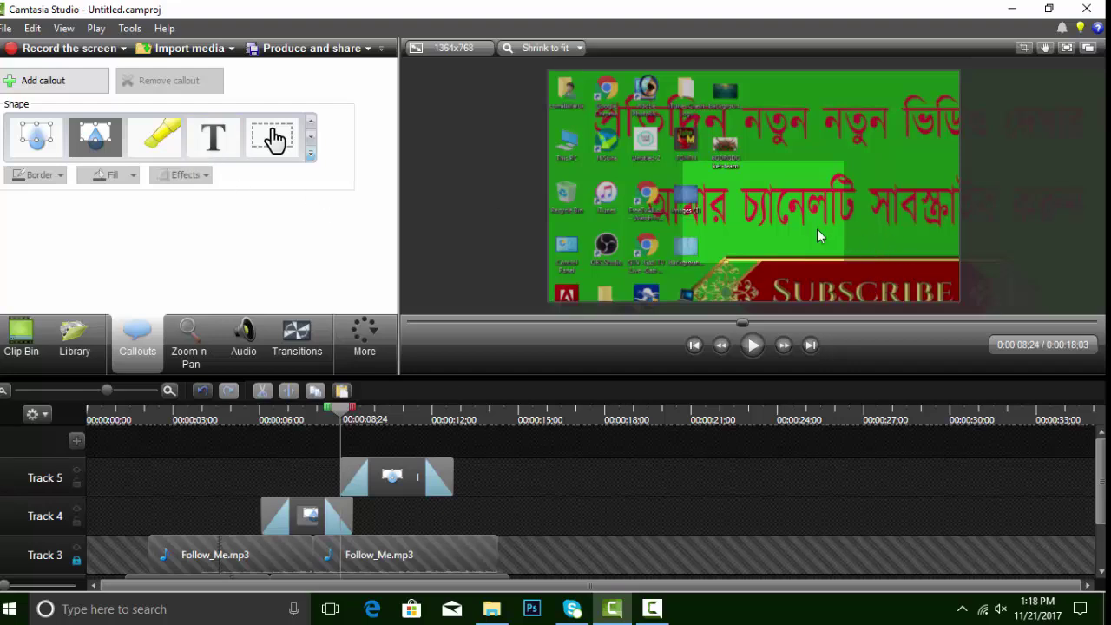
{"action": "left_click", "coordinate": [213, 144]}
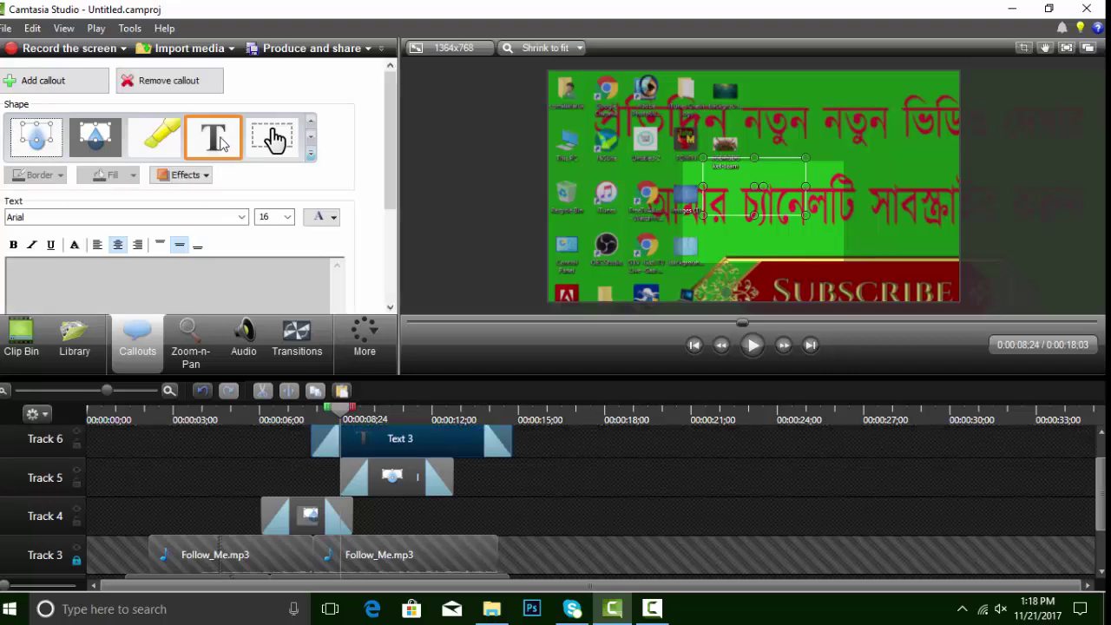
{"action": "left_click", "coordinate": [91, 285]}
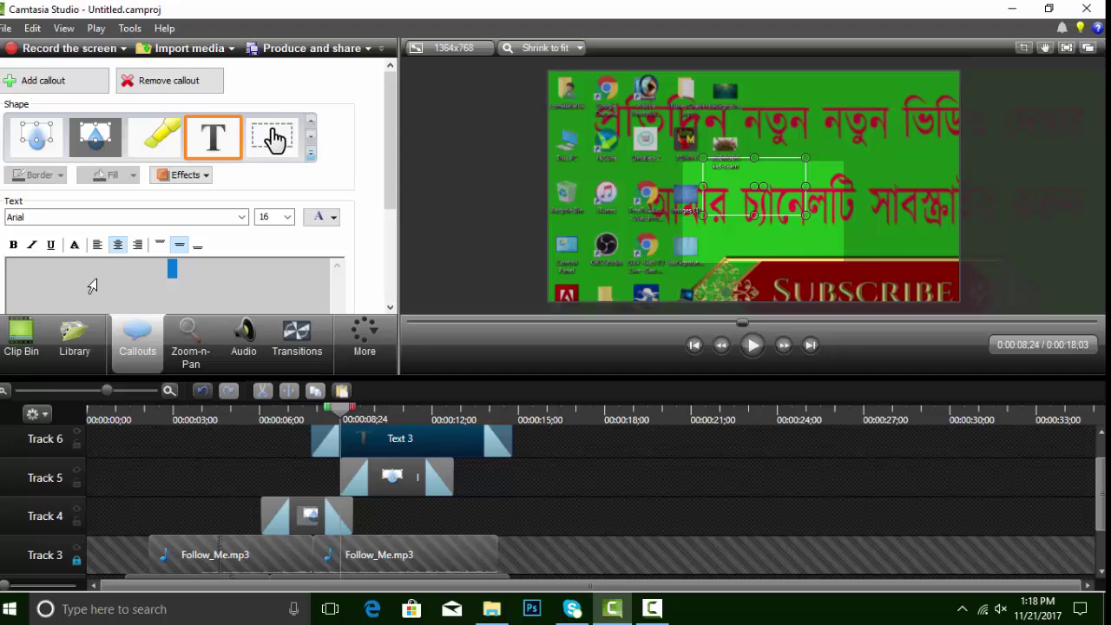
{"action": "type", "text": "faruk280"}
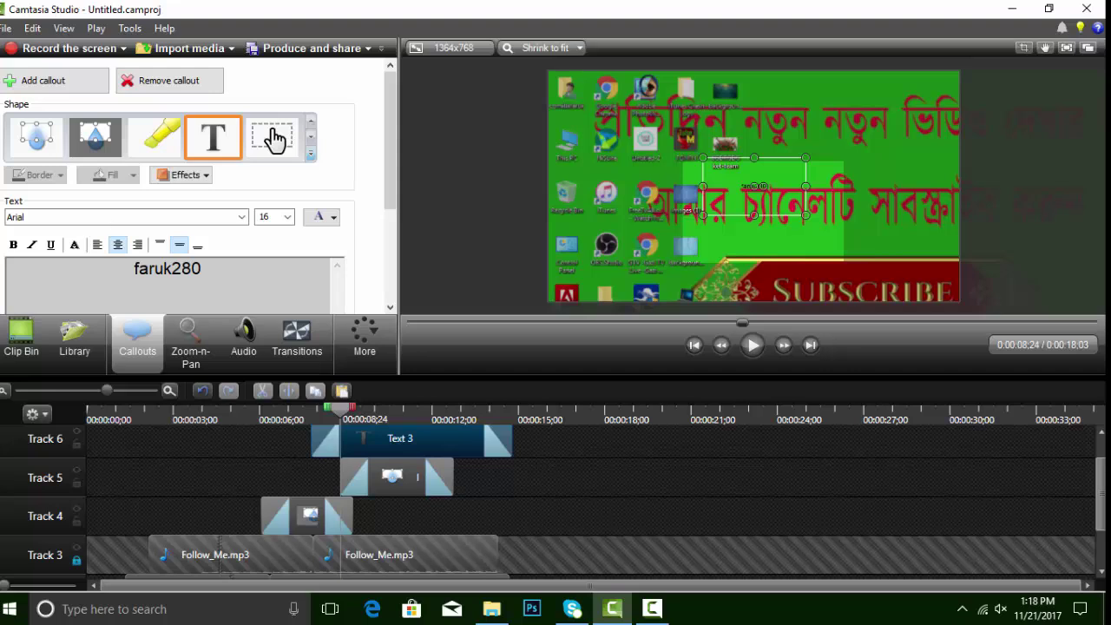
- Set the callout text's font size to 72 and its colour to red
{"action": "left_click", "coordinate": [287, 216]}
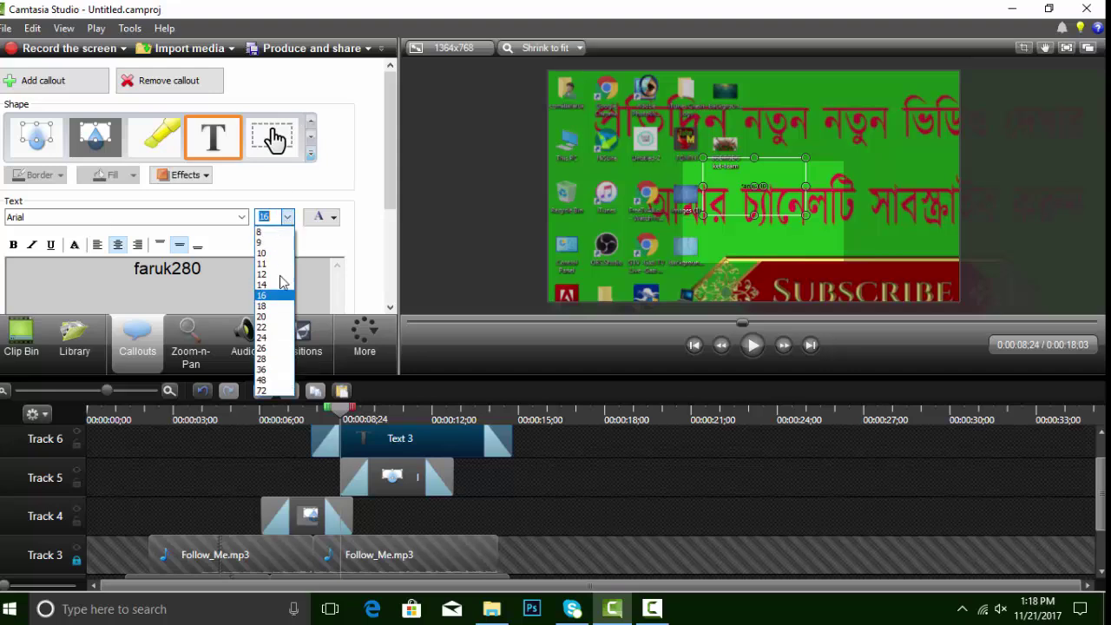
{"action": "left_click", "coordinate": [261, 390]}
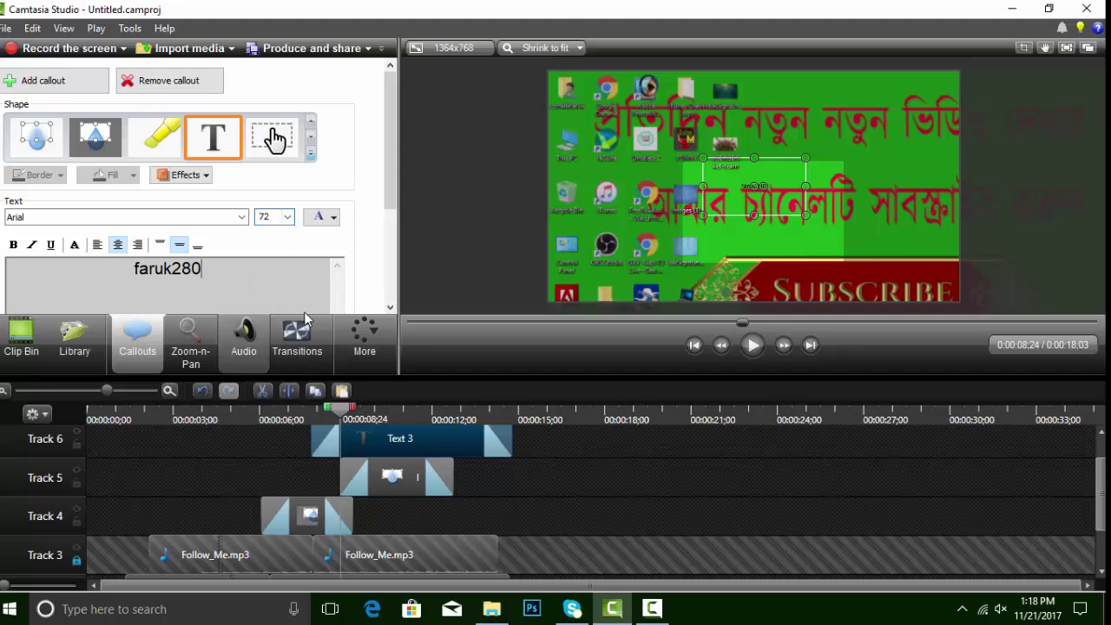
{"action": "left_click_drag", "start_coordinate": [214, 273], "coordinate": [110, 268]}
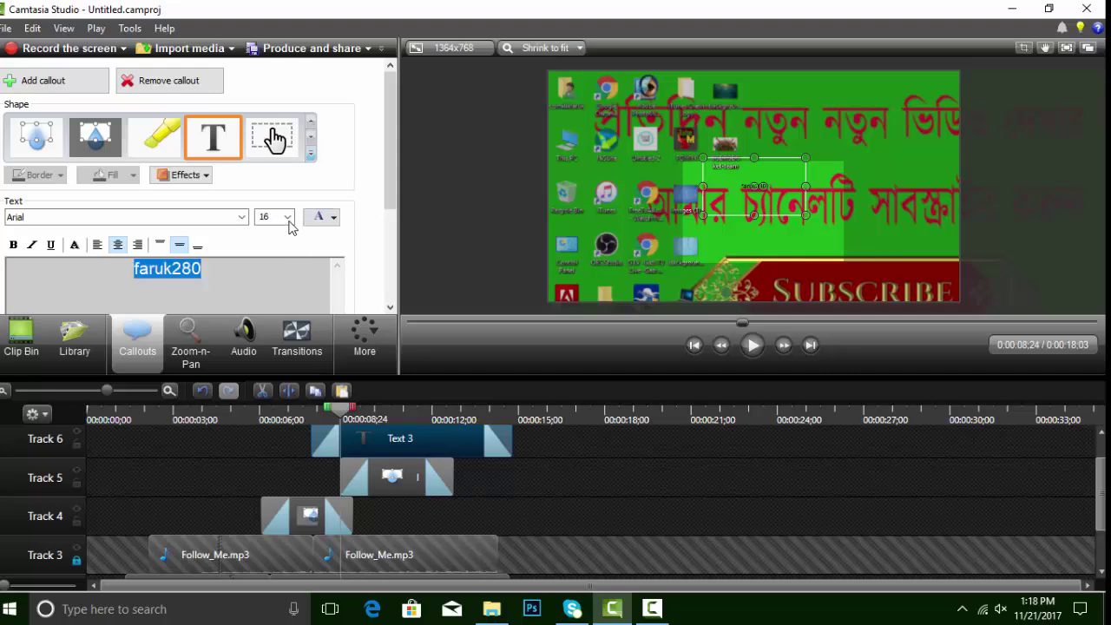
{"action": "left_click", "coordinate": [288, 217]}
{"action": "left_click", "coordinate": [262, 389]}
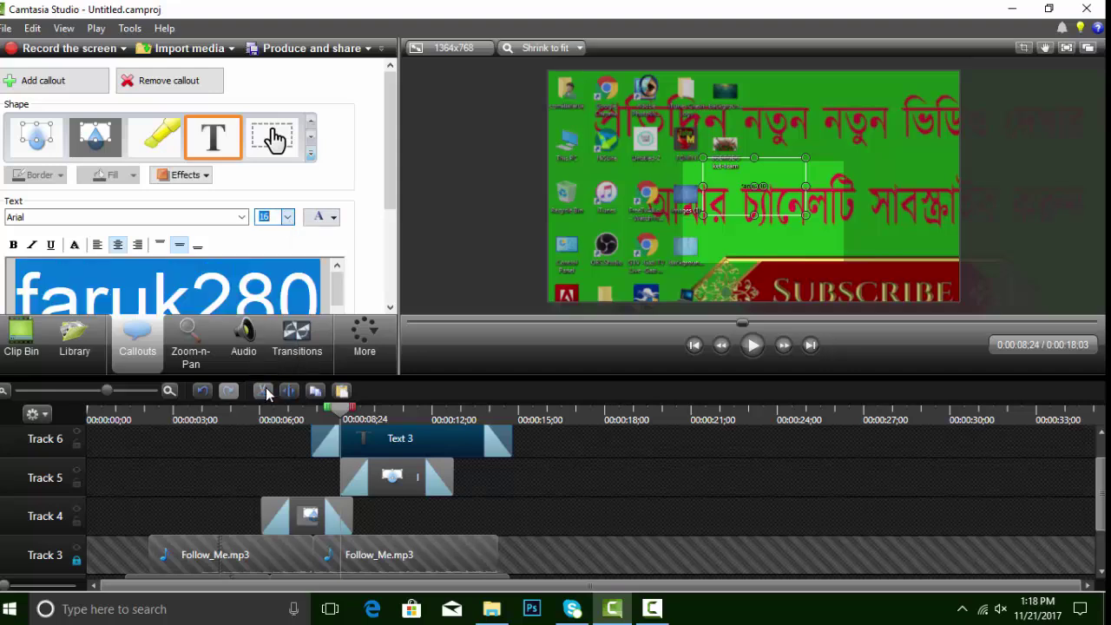
{"action": "left_click", "coordinate": [332, 217]}
{"action": "left_click", "coordinate": [442, 252]}
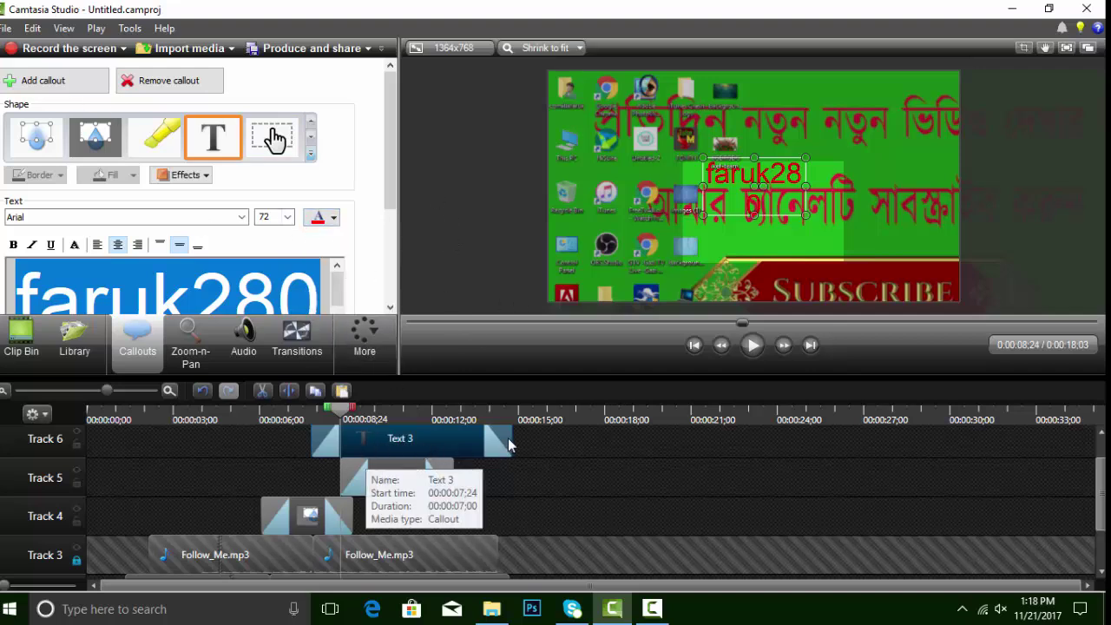
- Shorten the text clip on Track 6 to end at about 0:00:13 and place the text in the video's lower-right corner
{"action": "left_click_drag", "start_coordinate": [511, 444], "coordinate": [460, 442]}
{"action": "left_click", "coordinate": [631, 493]}
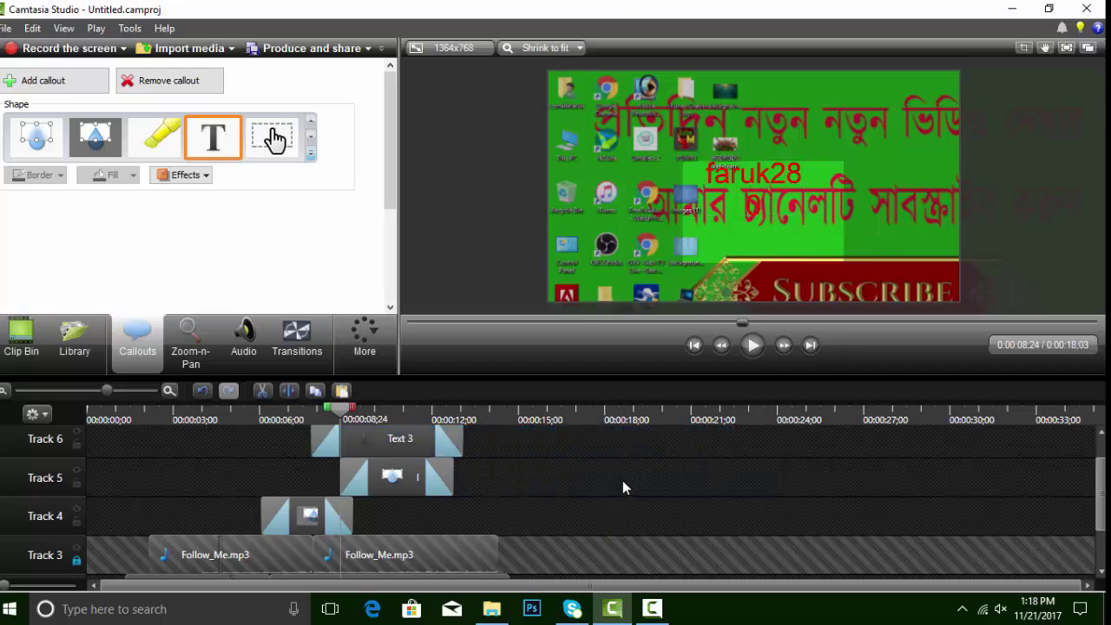
{"action": "left_click_drag", "start_coordinate": [765, 182], "coordinate": [938, 252]}
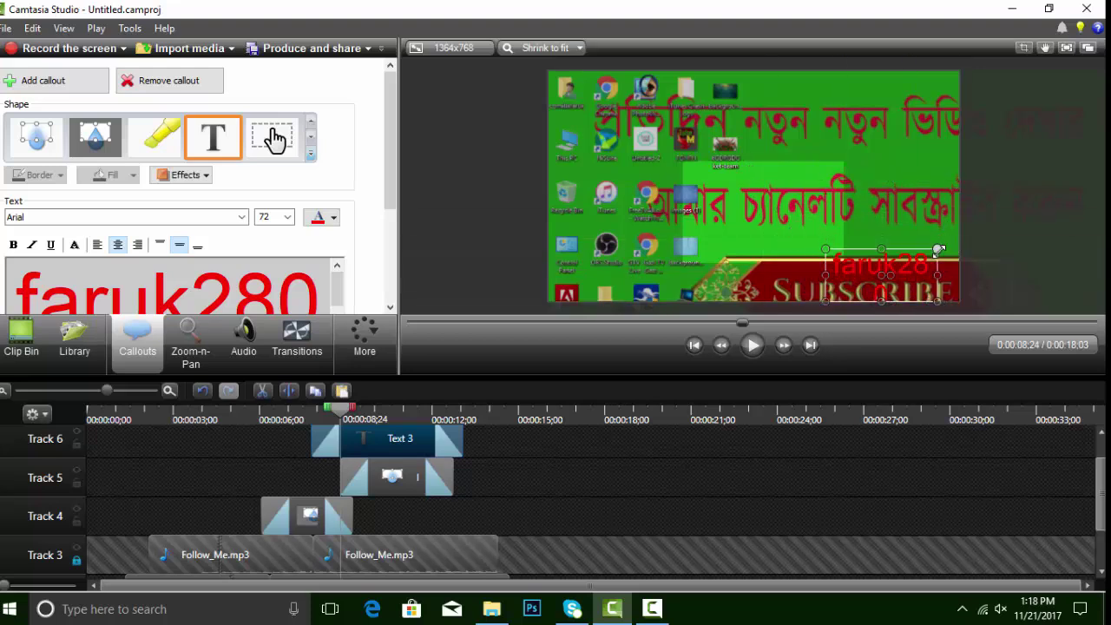
{"action": "left_click", "coordinate": [814, 247]}
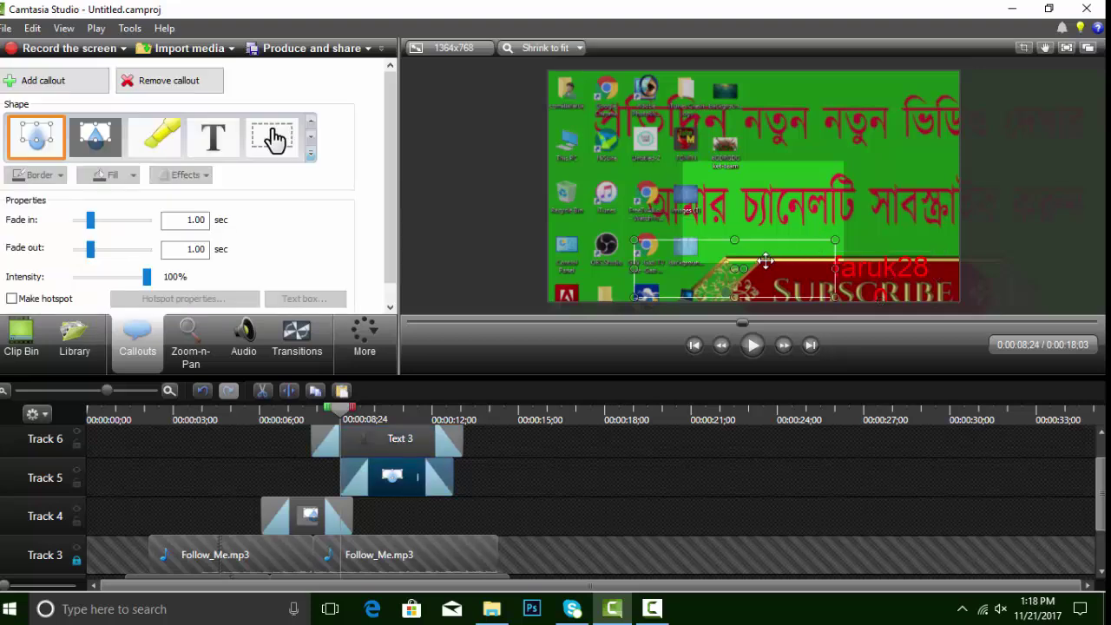
{"action": "left_click", "coordinate": [550, 481]}
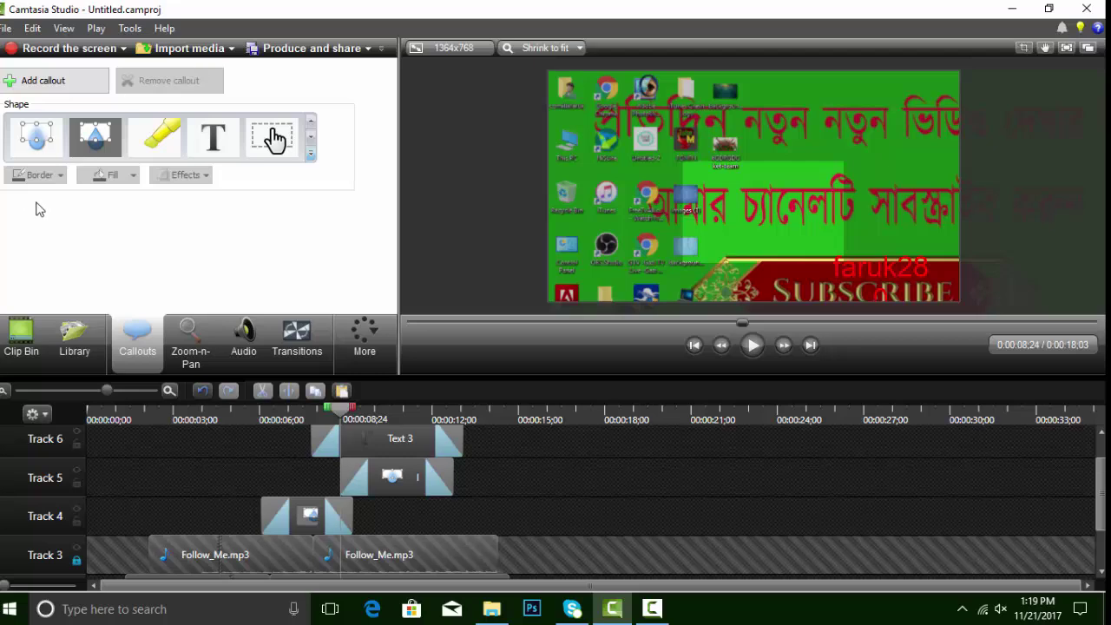
- Add a Sketch Motion rectangle callout with the playhead at 0:00:08;24 and position it around the red channel-name text
{"action": "left_click", "coordinate": [310, 156]}
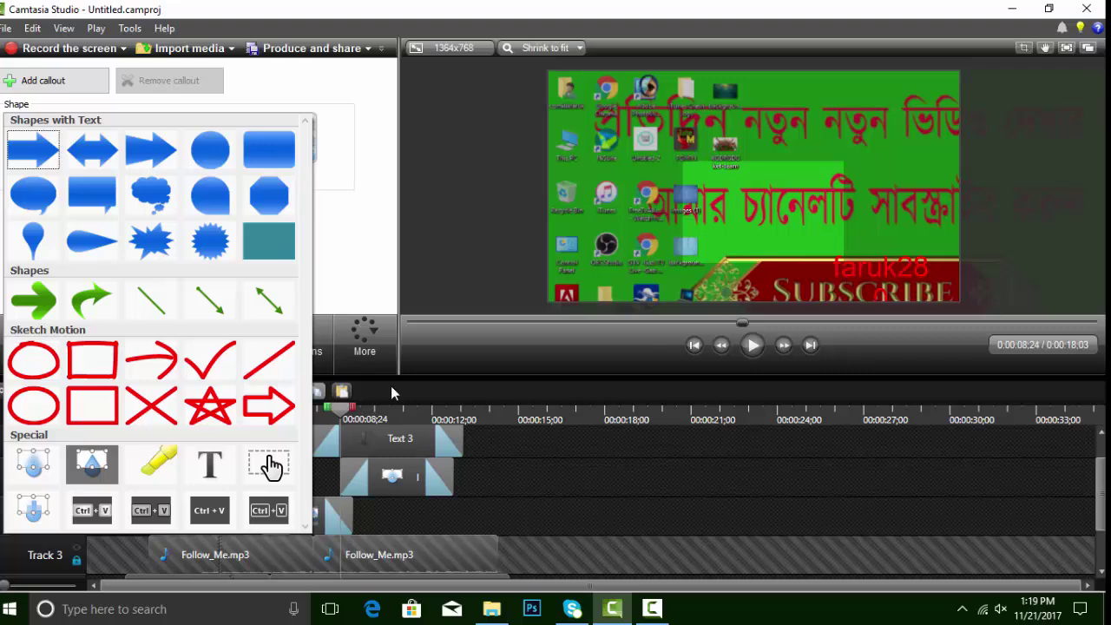
{"action": "left_click", "coordinate": [99, 361]}
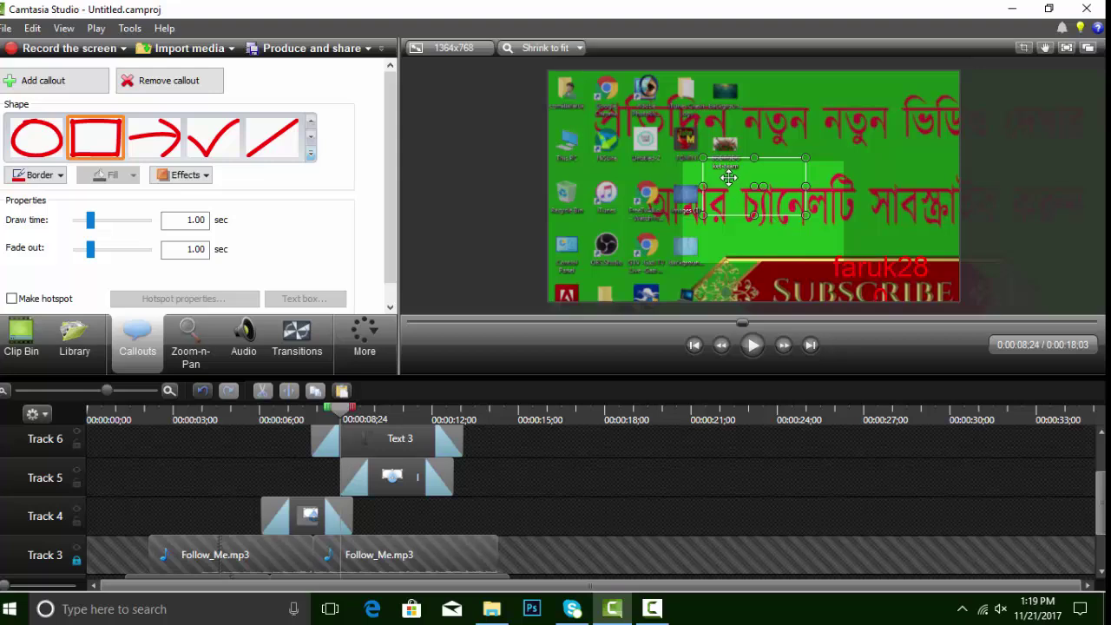
{"action": "left_click_drag", "start_coordinate": [728, 177], "coordinate": [829, 265]}
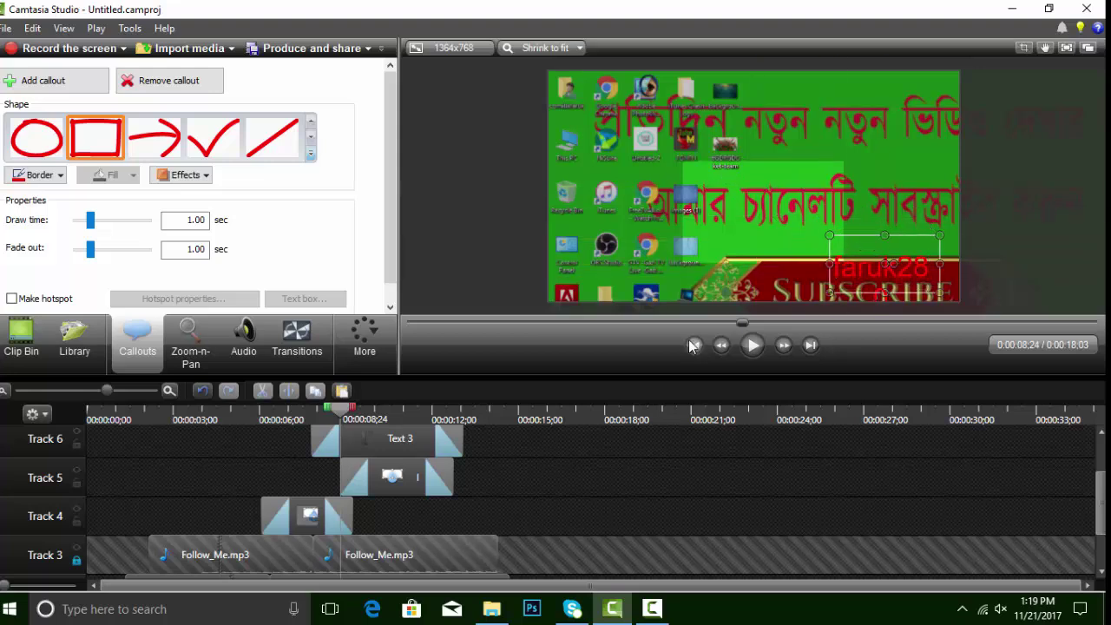
- Add a second Sketch Motion rectangle around the red text with the playhead at 0:00:08;08 and play the section to check it
{"action": "left_click_drag", "start_coordinate": [342, 412], "coordinate": [326, 412]}
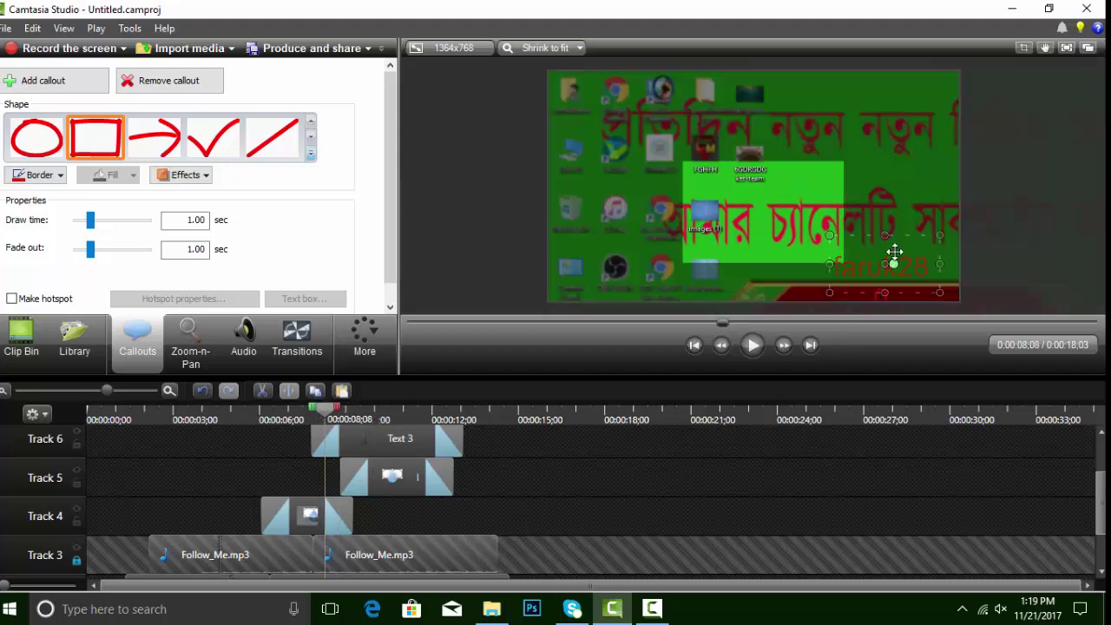
{"action": "left_click", "coordinate": [584, 485]}
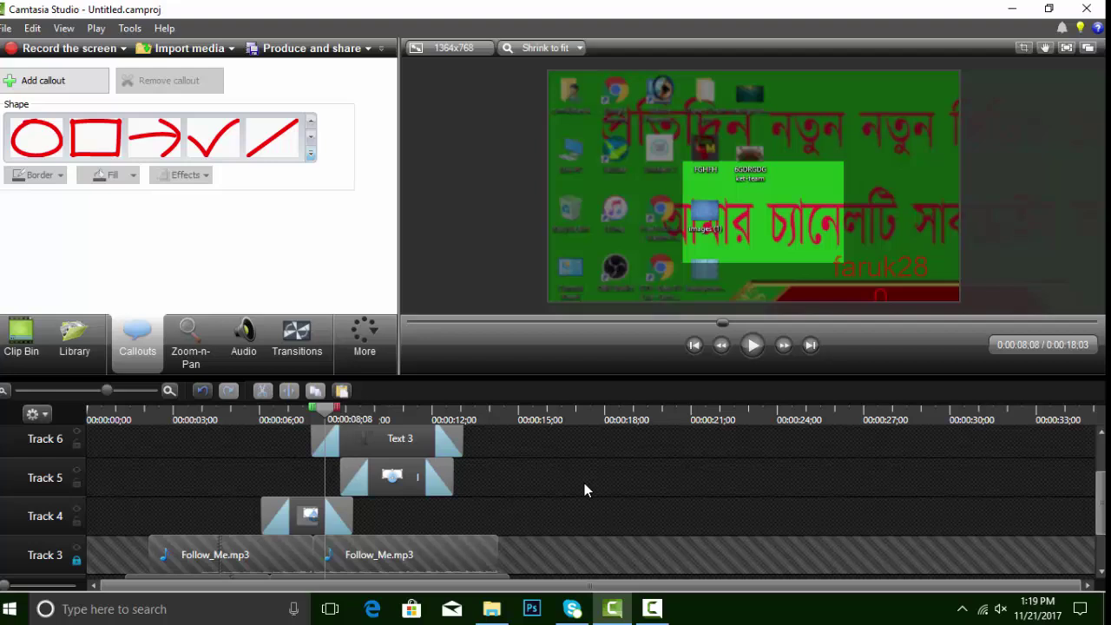
{"action": "left_click", "coordinate": [122, 141]}
{"action": "left_click_drag", "start_coordinate": [753, 193], "coordinate": [880, 278]}
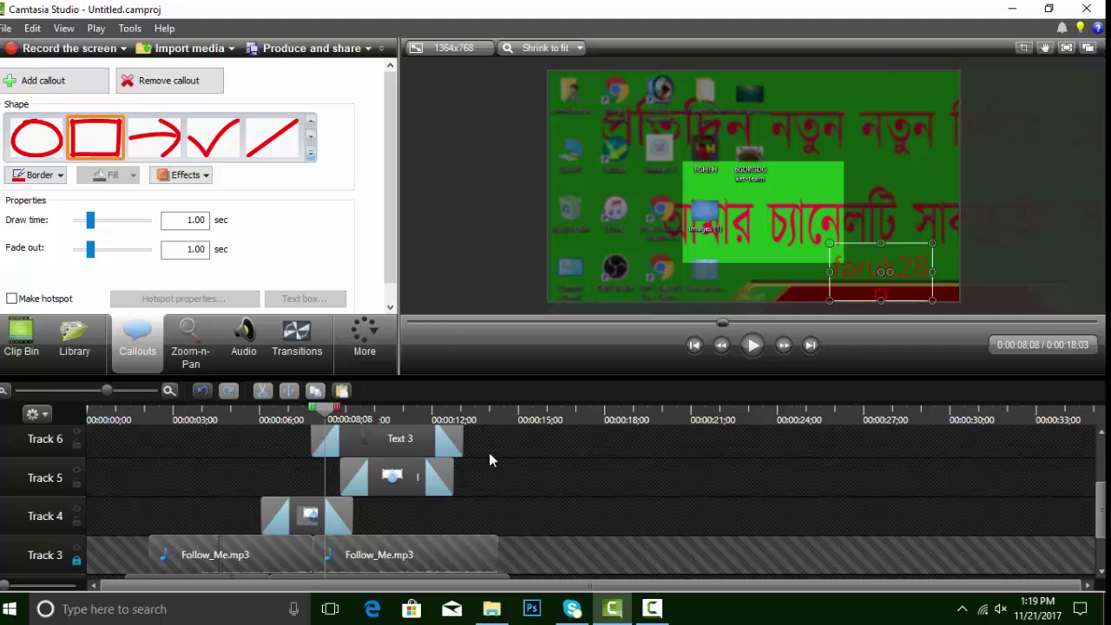
{"action": "left_click", "coordinate": [678, 518]}
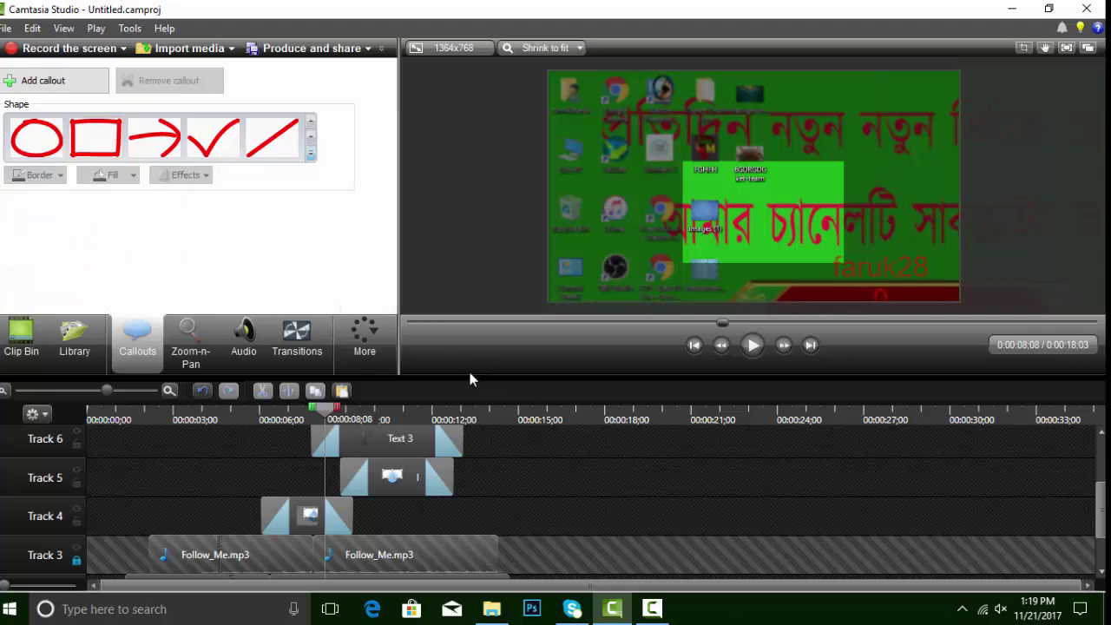
{"action": "left_click", "coordinate": [753, 346]}
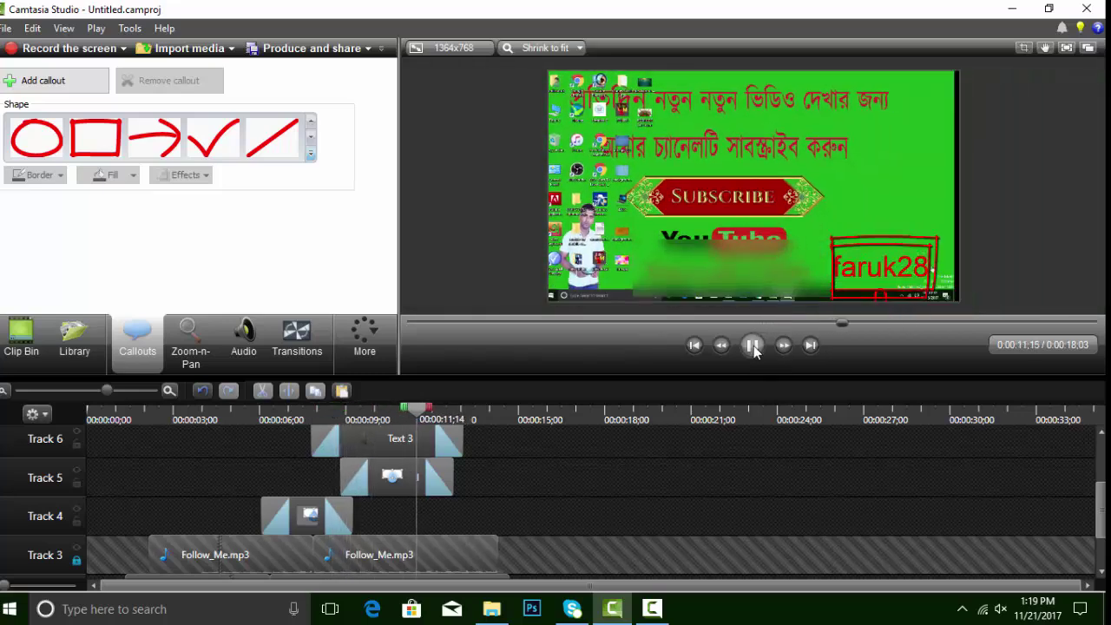
{"action": "left_click", "coordinate": [752, 346]}
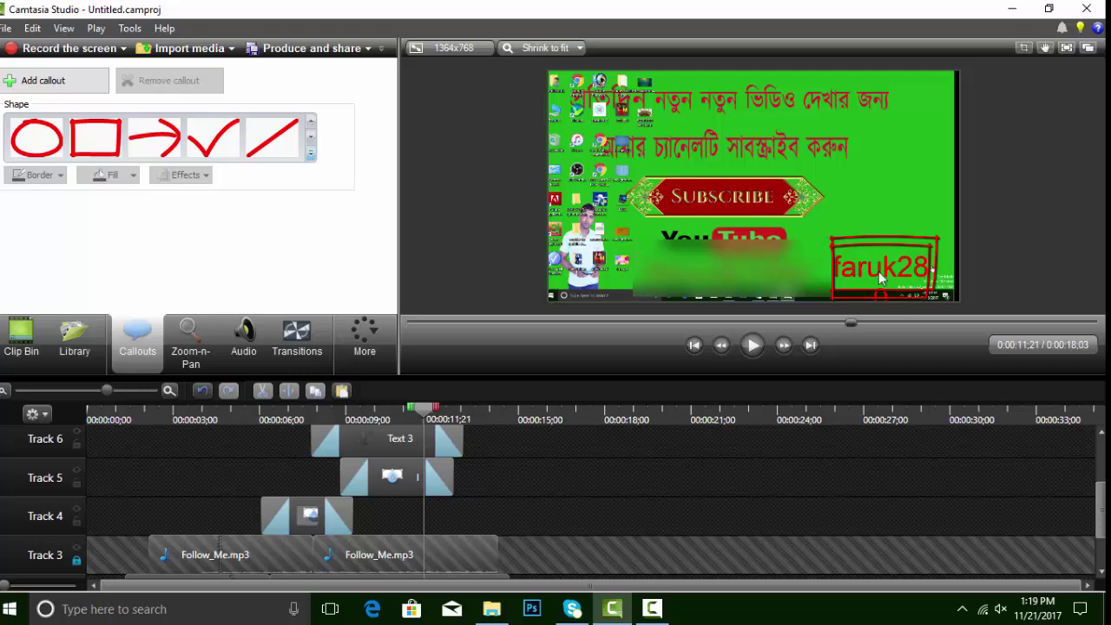
- Move the playhead back to 0:00:02;16, review the lower timeline tracks and show the imported media in the Clip Bin
{"action": "left_click_drag", "start_coordinate": [431, 420], "coordinate": [157, 445]}
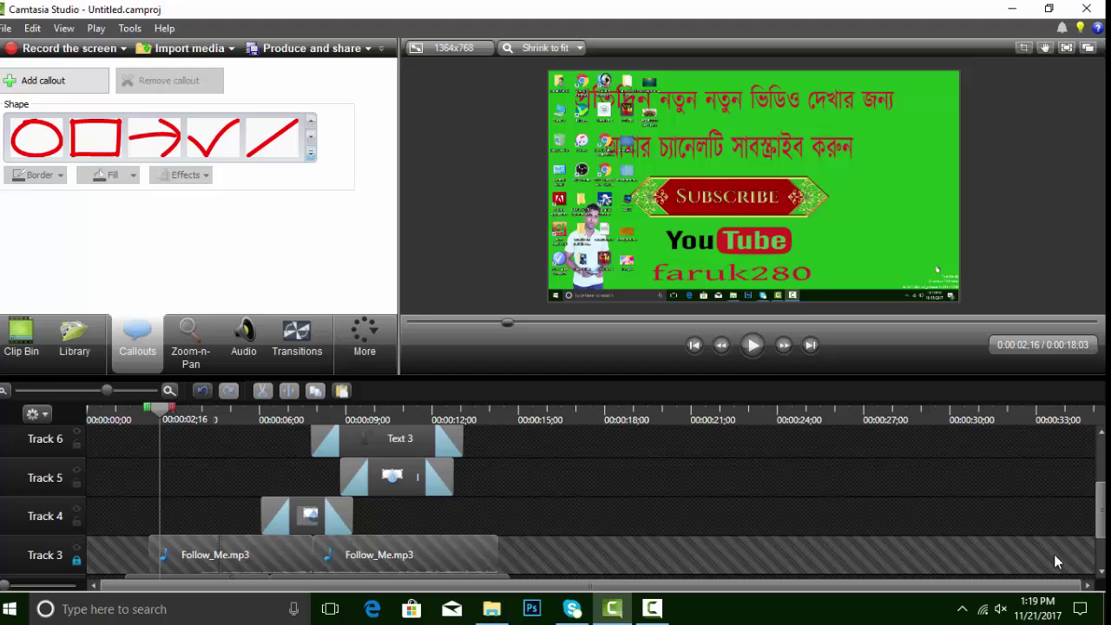
{"action": "scroll", "coordinate": [299, 554], "scroll_direction": "down", "scroll_amount": 2}
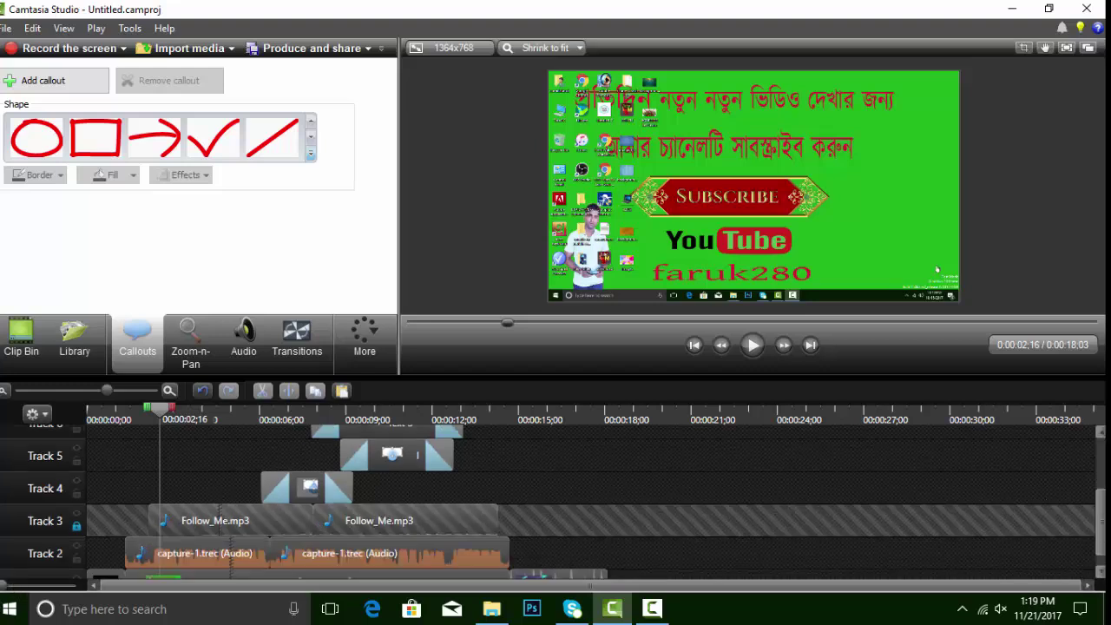
{"action": "scroll", "coordinate": [521, 503], "scroll_direction": "down", "scroll_amount": 1}
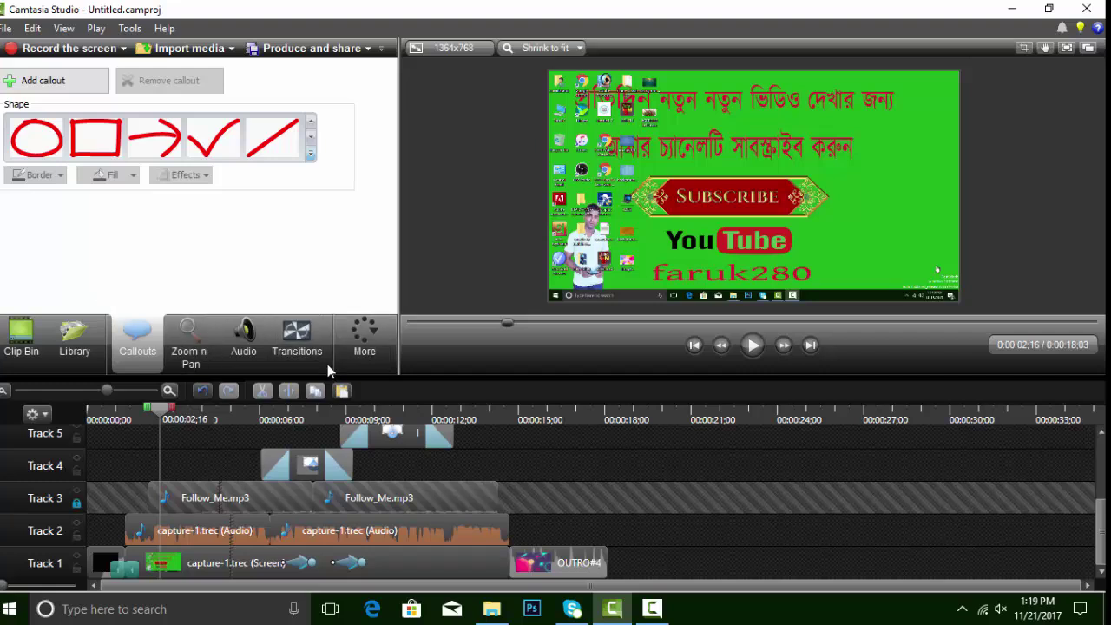
{"action": "left_click", "coordinate": [26, 346]}
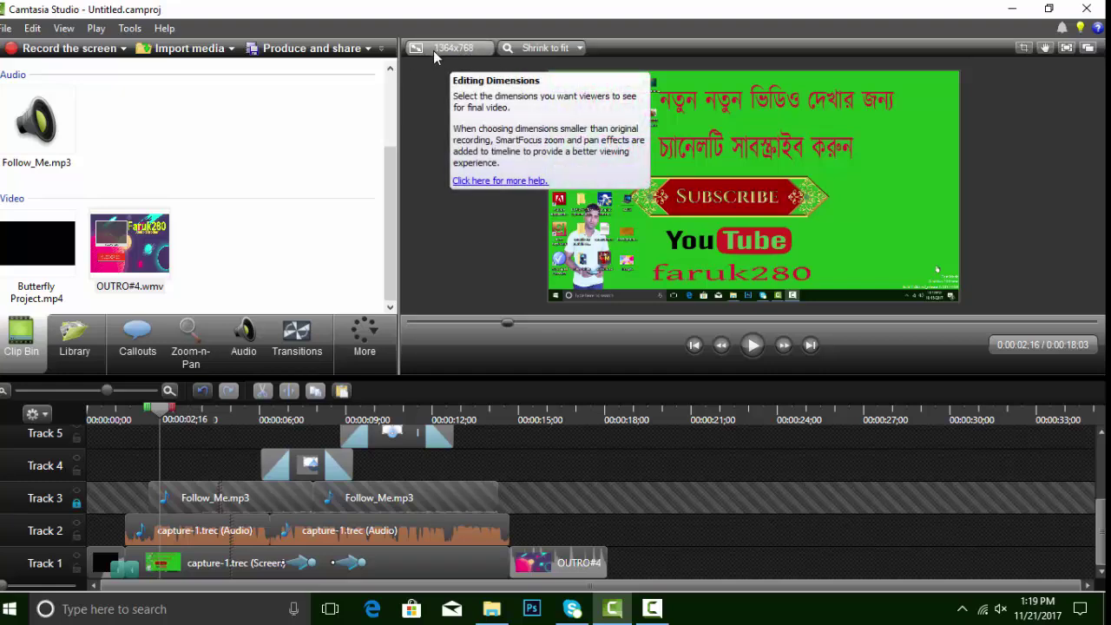
- Examine the available output presets in the Production Wizard and close the wizard without producing the video
{"action": "left_click", "coordinate": [301, 53]}
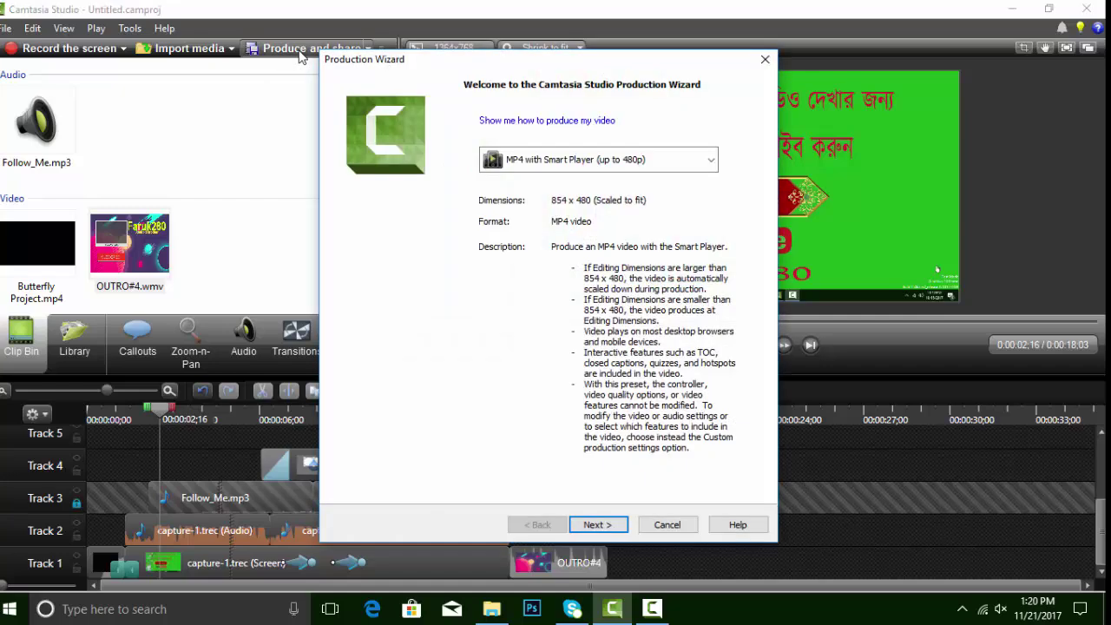
{"action": "left_click", "coordinate": [711, 161]}
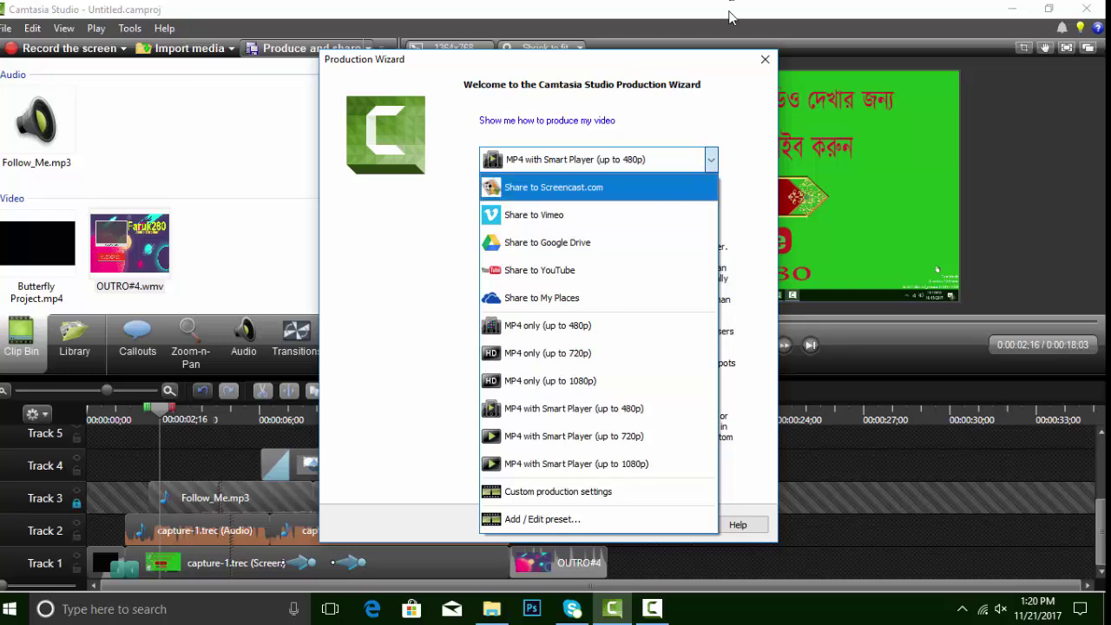
{"action": "left_click", "coordinate": [970, 134]}
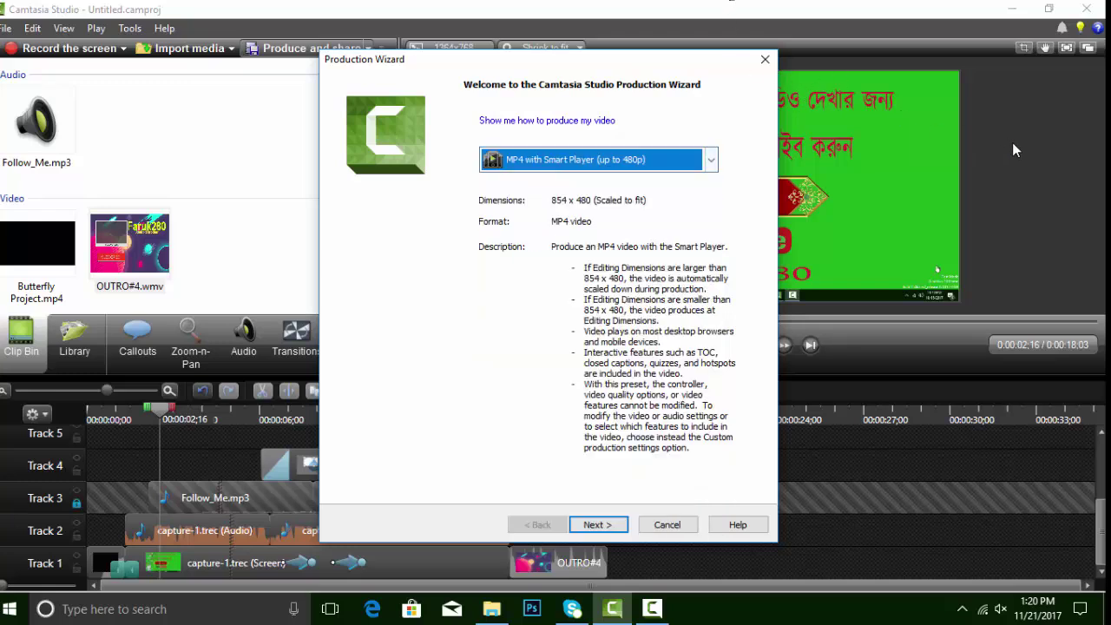
{"action": "left_click", "coordinate": [764, 59]}
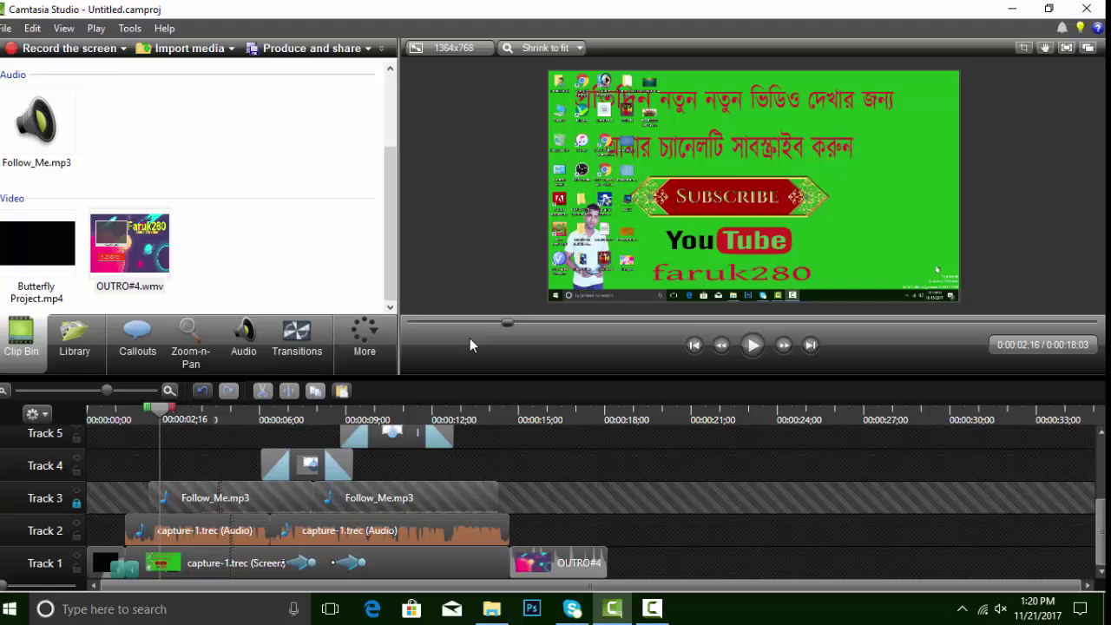
{"action": "mouse_move", "coordinate": [495, 610]}
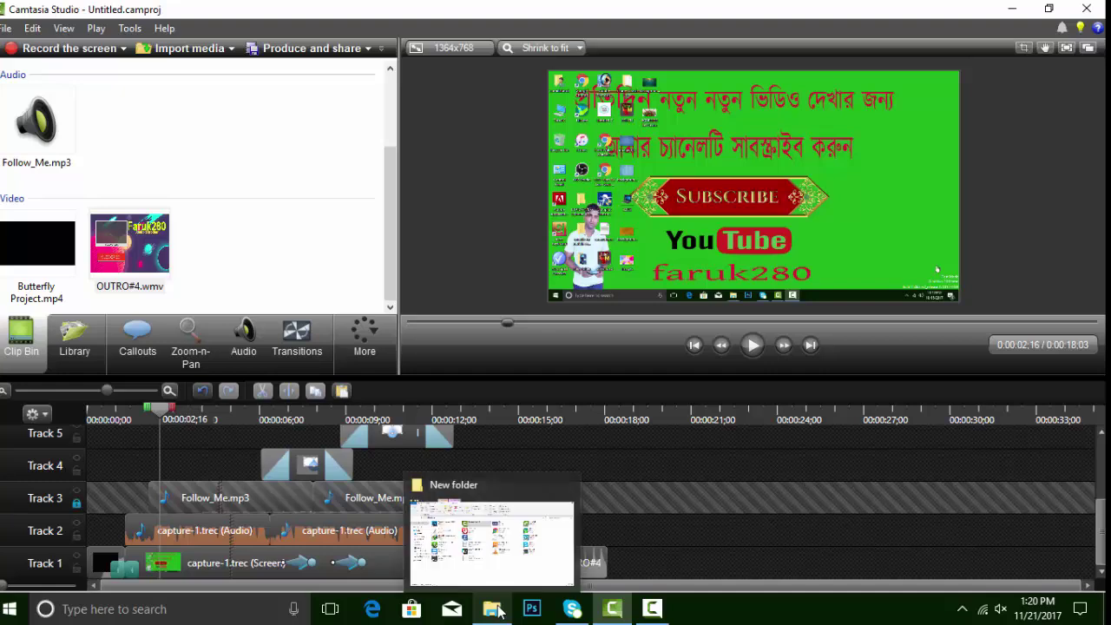